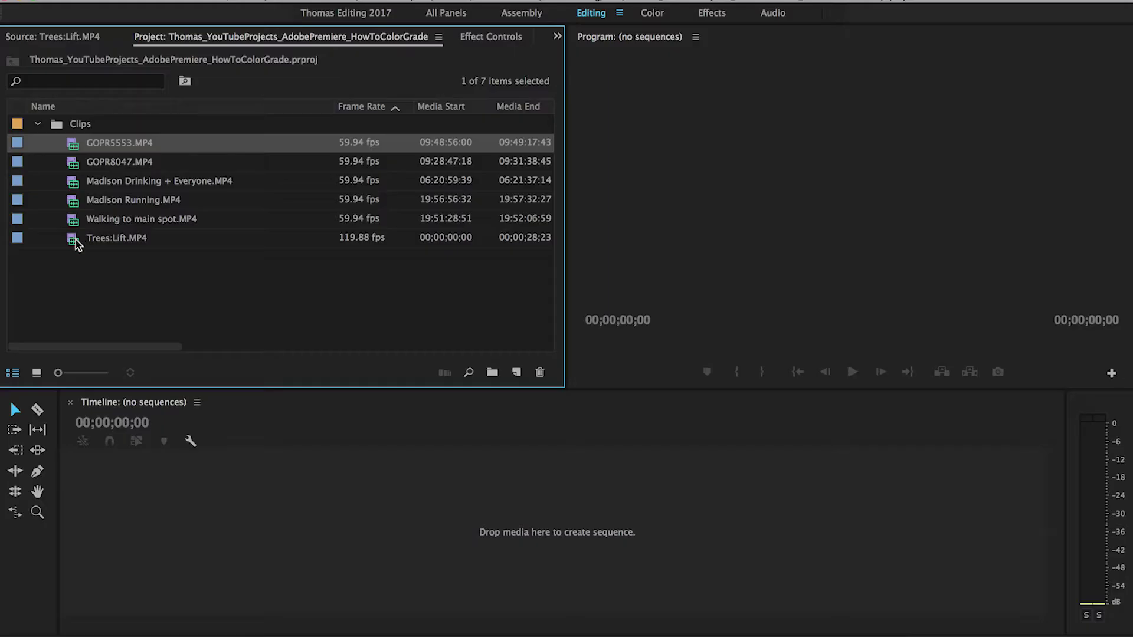
- Create a new sequence from all six clips in the Clips folder and place the playhead at 00:00:05:25
shift+click(75, 240)
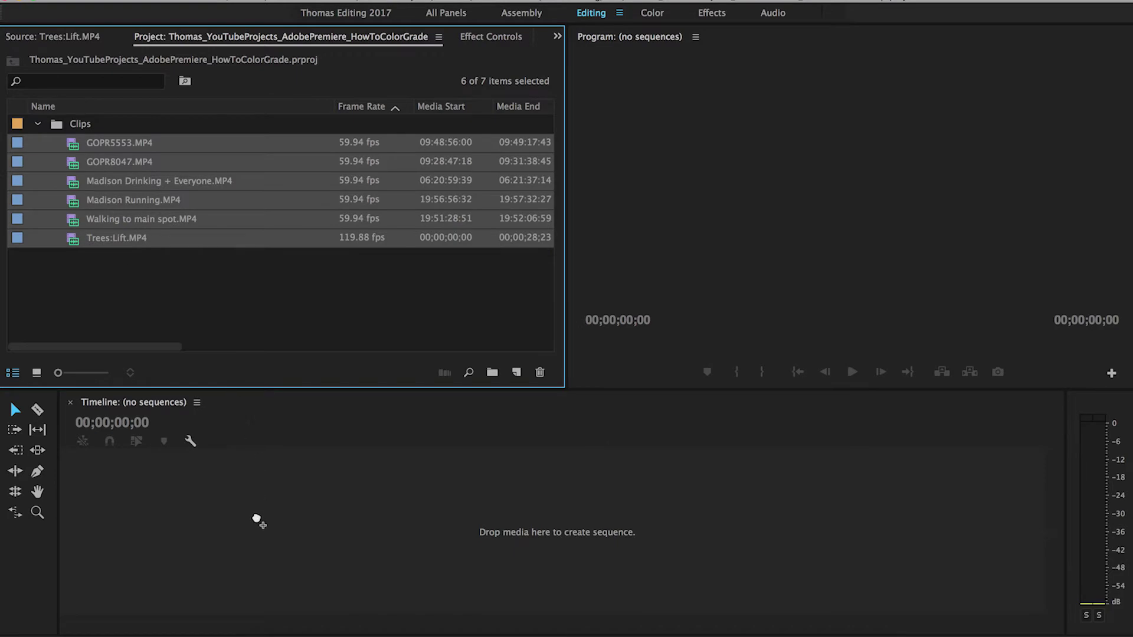
drag(257, 519, 257, 518)
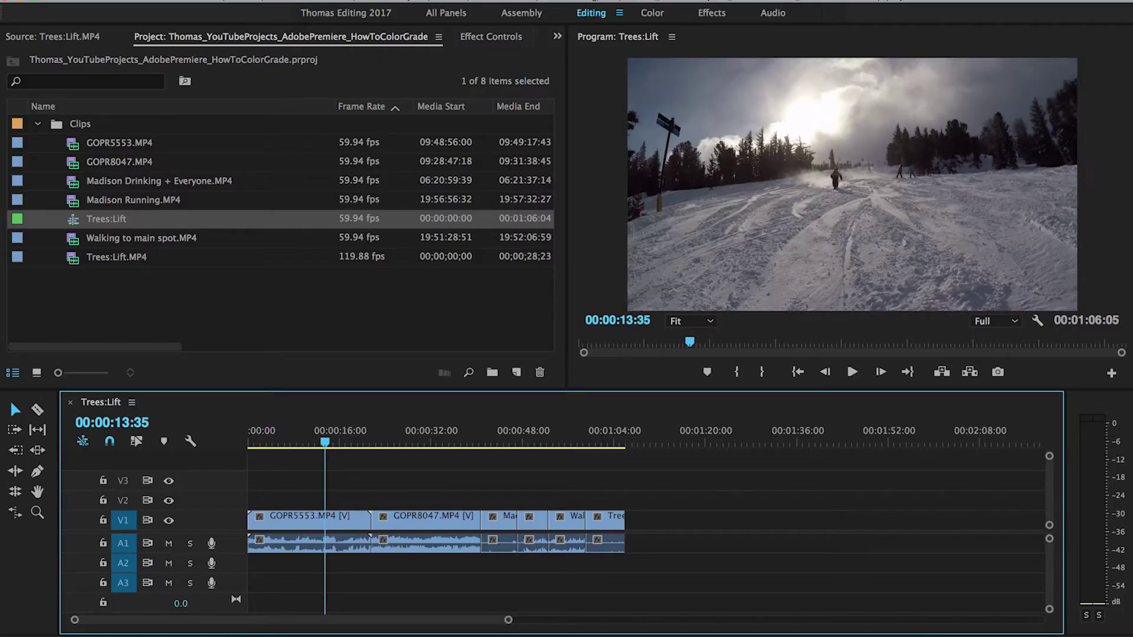
click(280, 444)
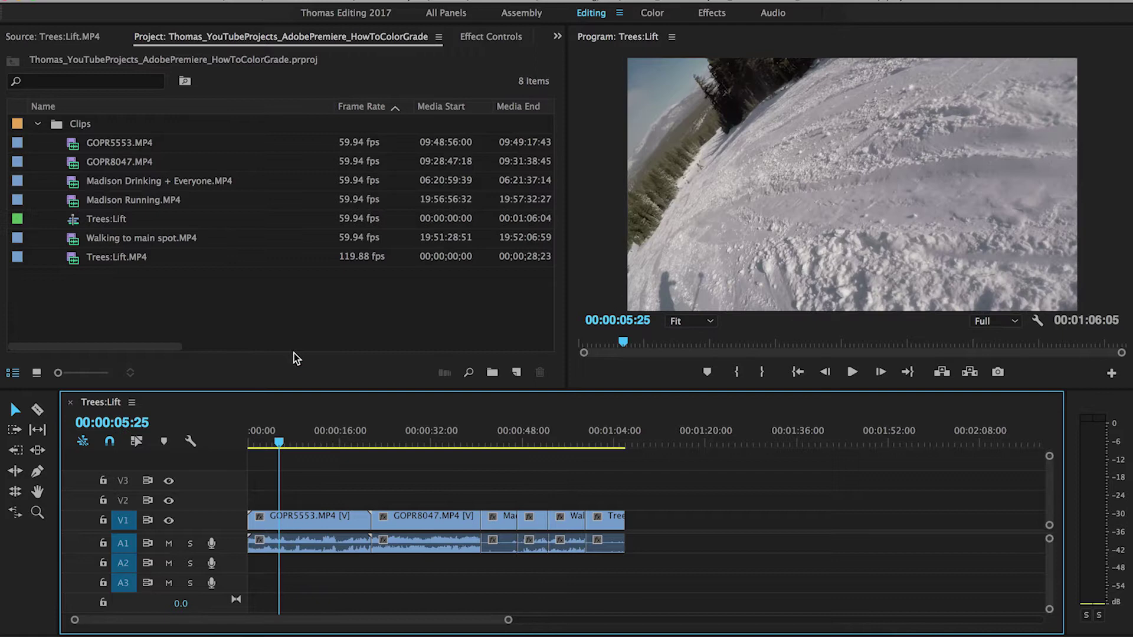
- Create an adjustment layer in the project at 1920 by 1080, 59.94 fps, with square pixels
click(227, 313)
click(172, 3)
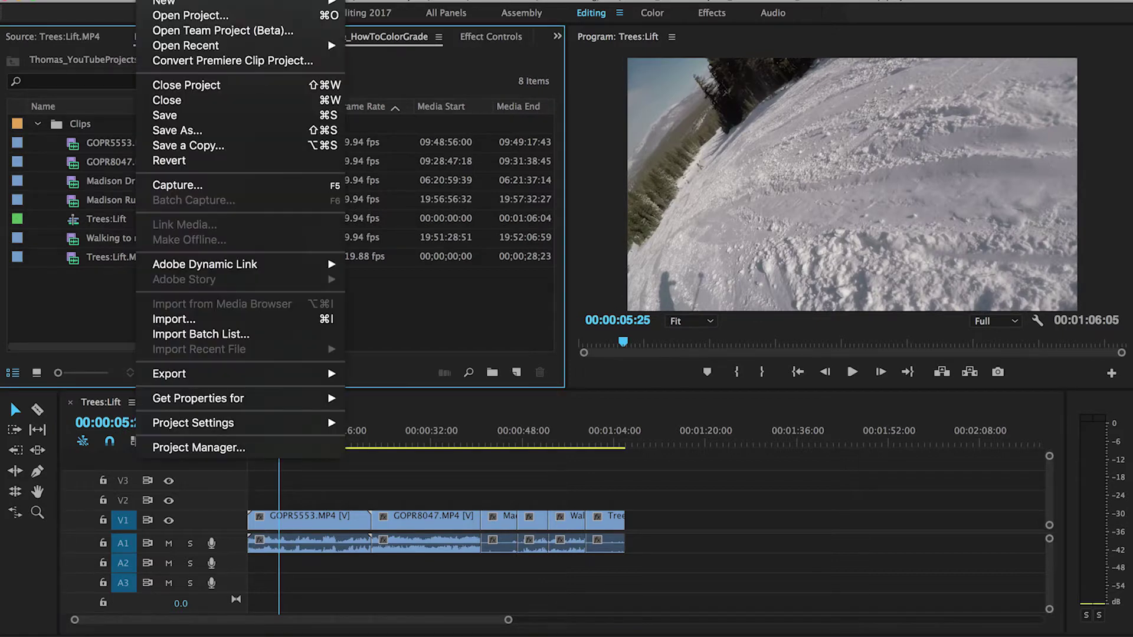
mouse_move(169, 3)
click(395, 112)
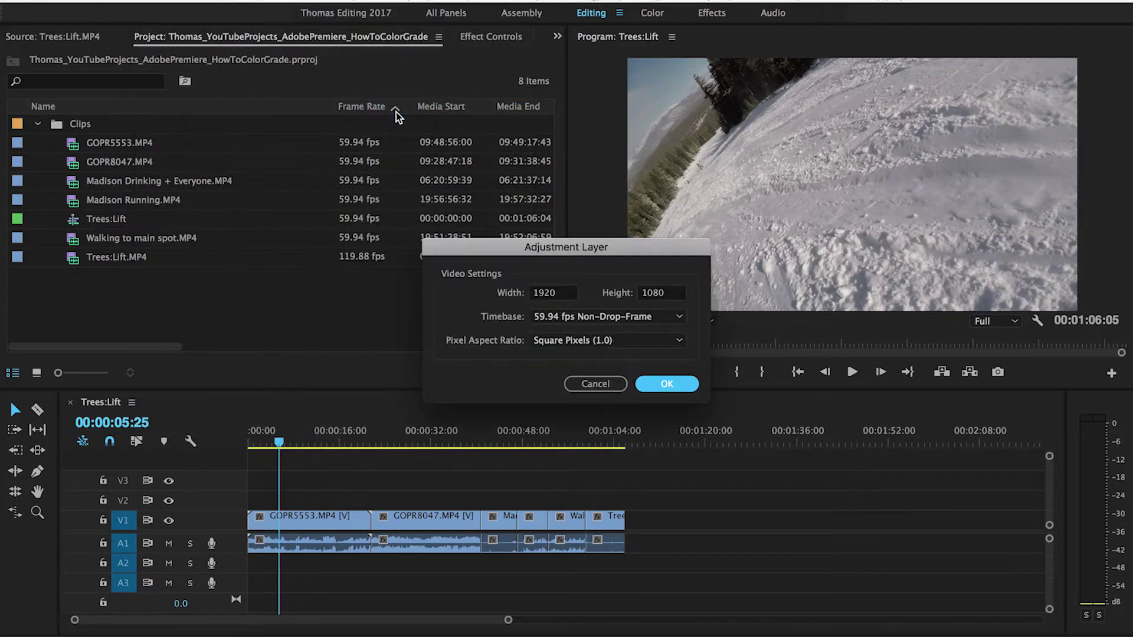
click(646, 385)
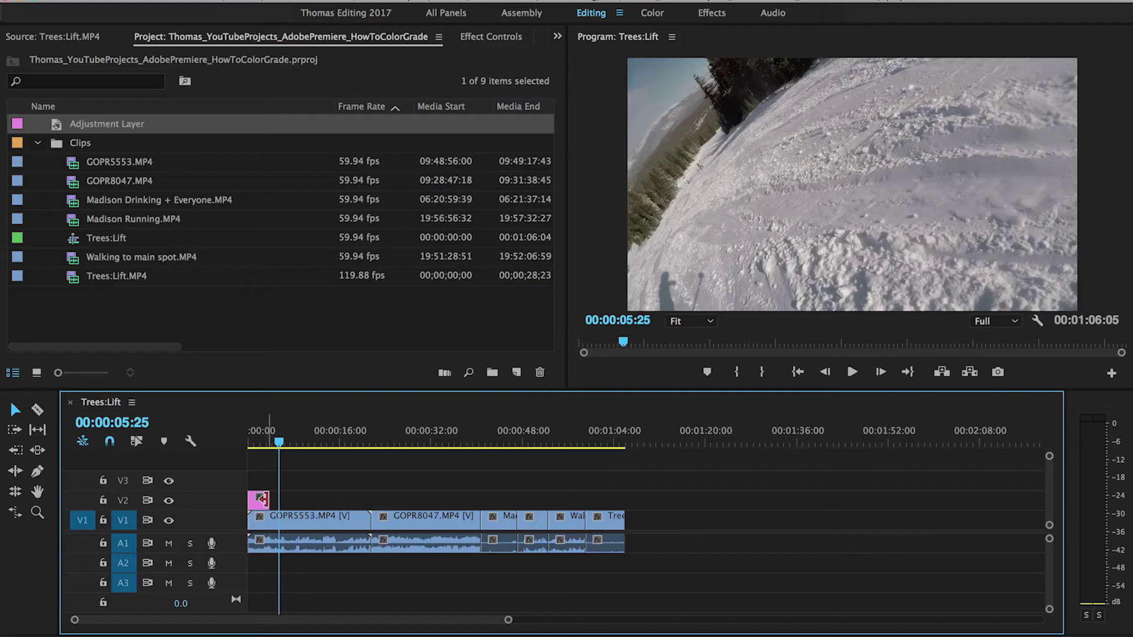
- Stretch the adjustment layer on V2 over the first clip and duplicate it above each remaining clip, matching their lengths
drag(316, 499, 362, 501)
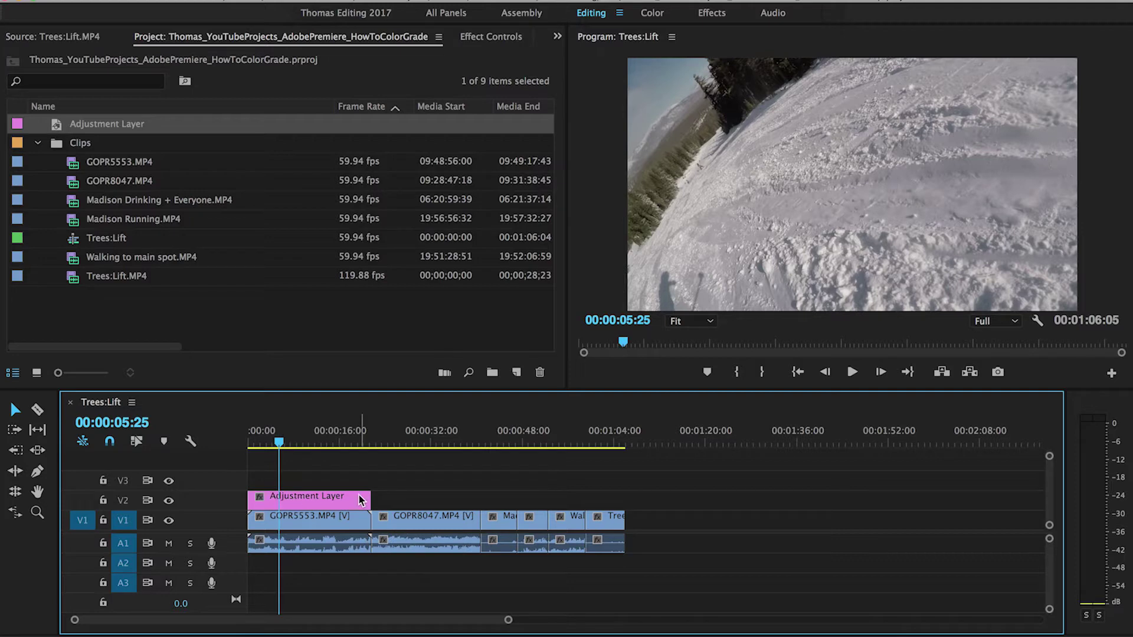
click(327, 499)
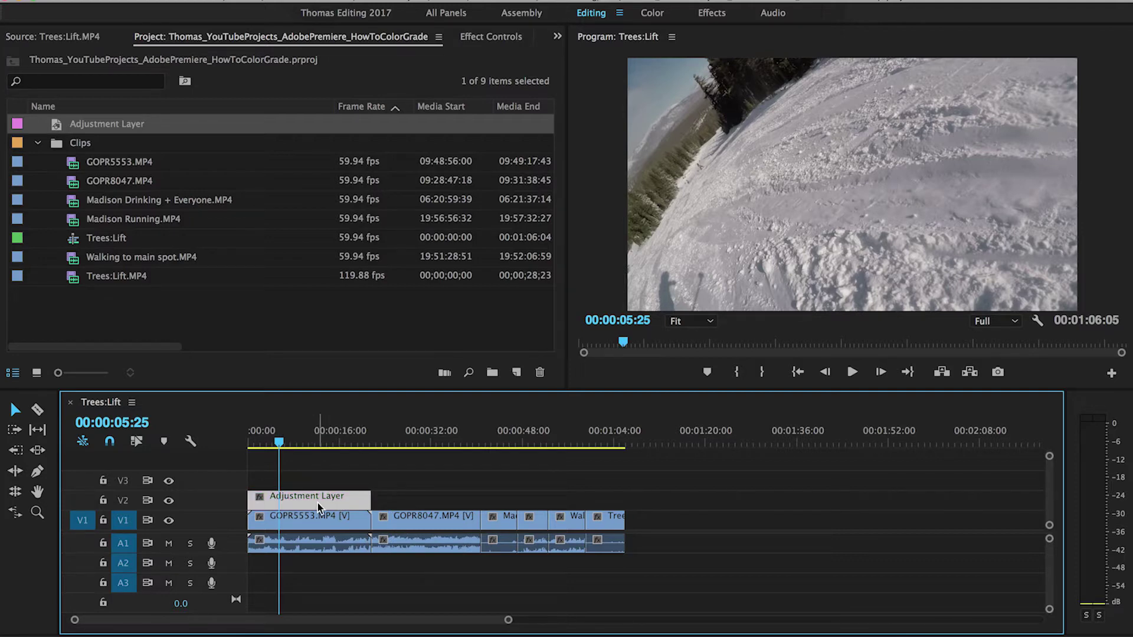
drag(301, 507, 621, 500)
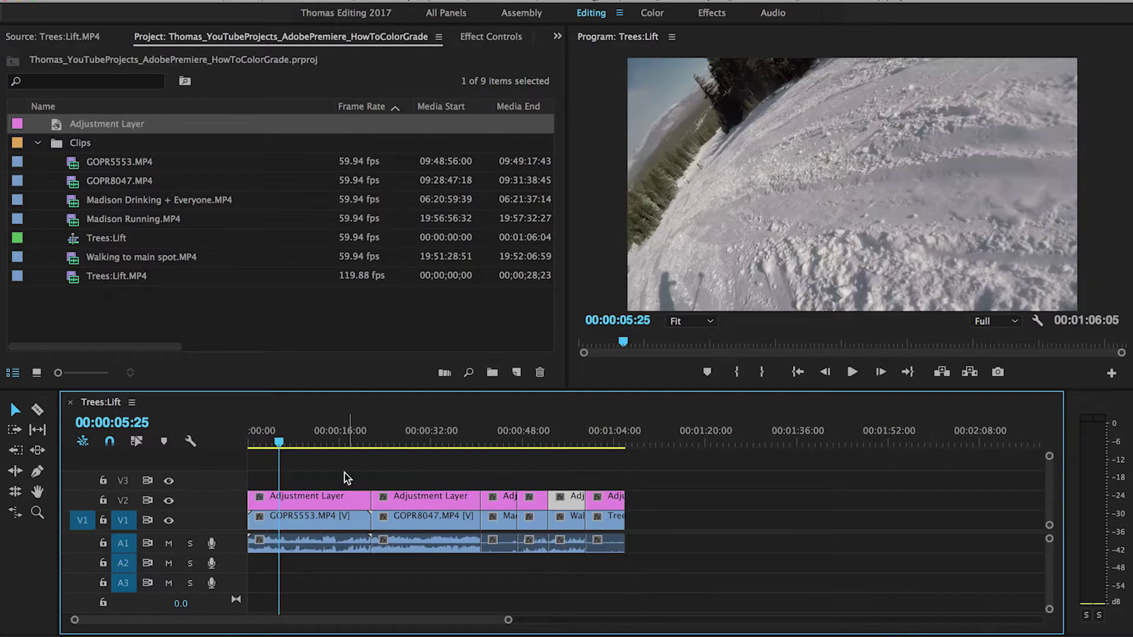
- Split the GOPR5553 clip and its adjustment layer at 00:00:12:21 and ripple delete the portion before the cut
drag(258, 442, 321, 521)
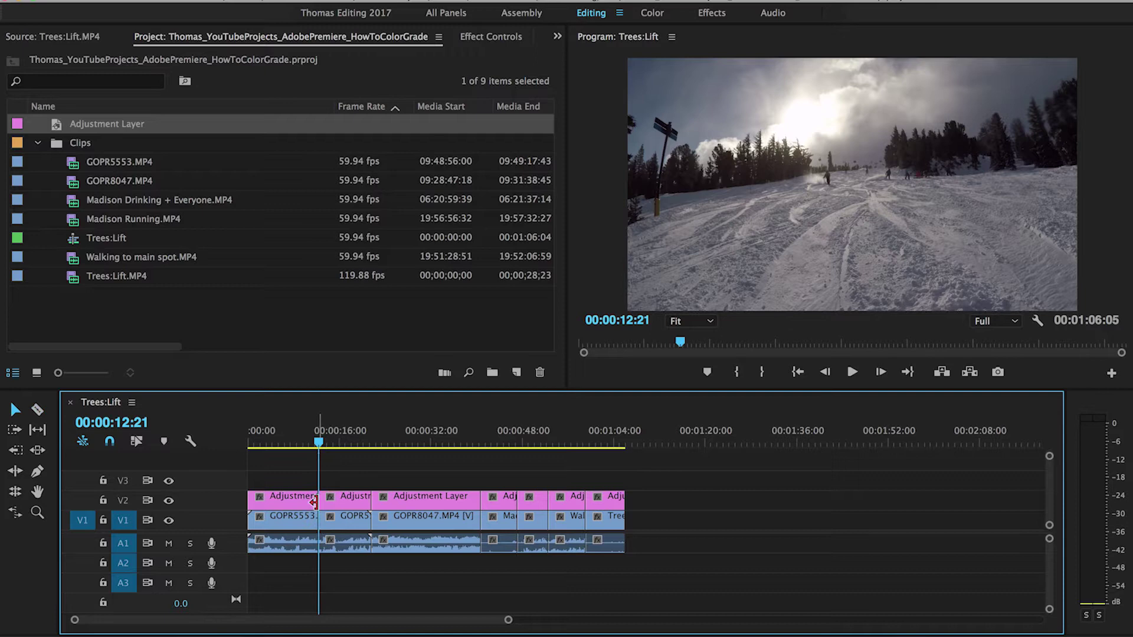
click(314, 502)
key(Delete)
key(Delete)
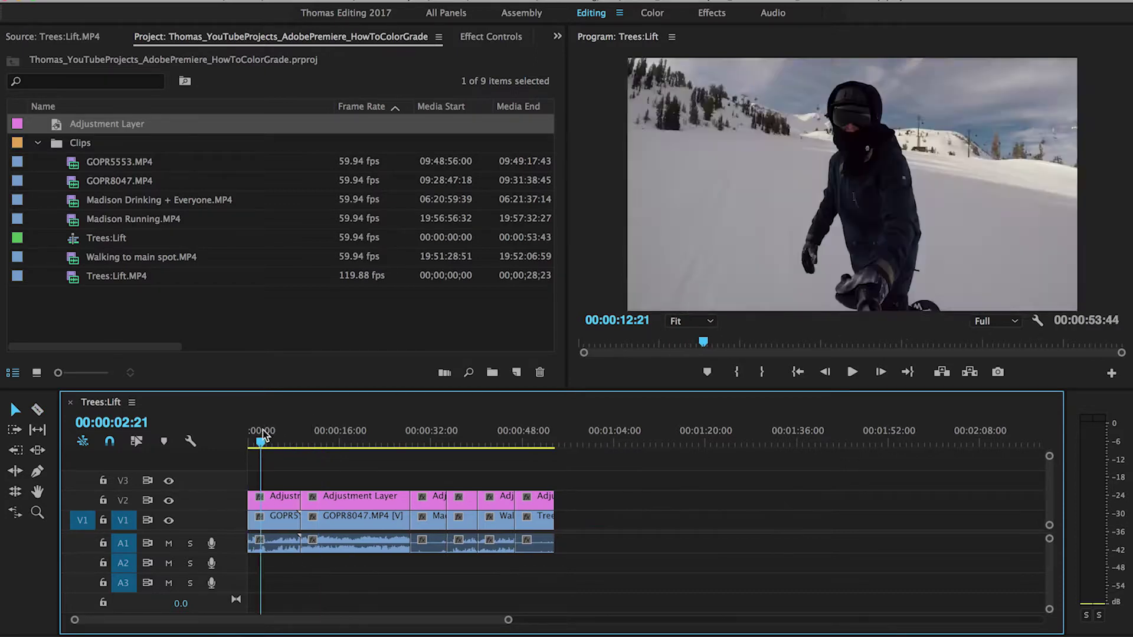
- Play the first clip, cut it and its adjustment layer at 00:00:05:43, delete the remainder and close the gap
click(242, 431)
key(space)
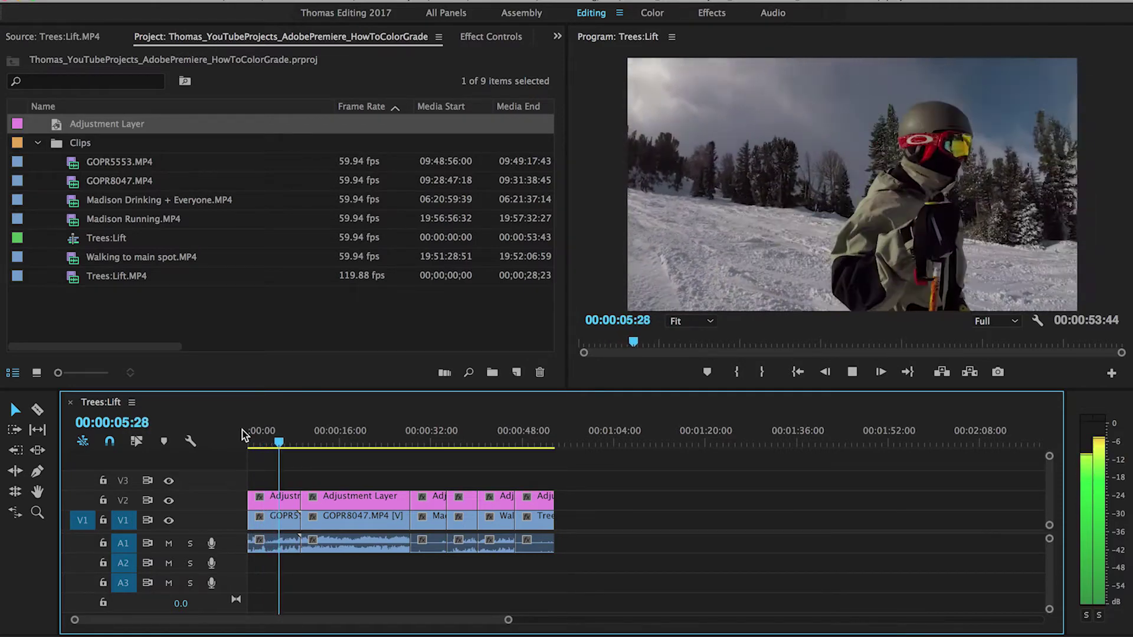
key(space)
key(equal)
key(equal)
key(equal)
key(c)
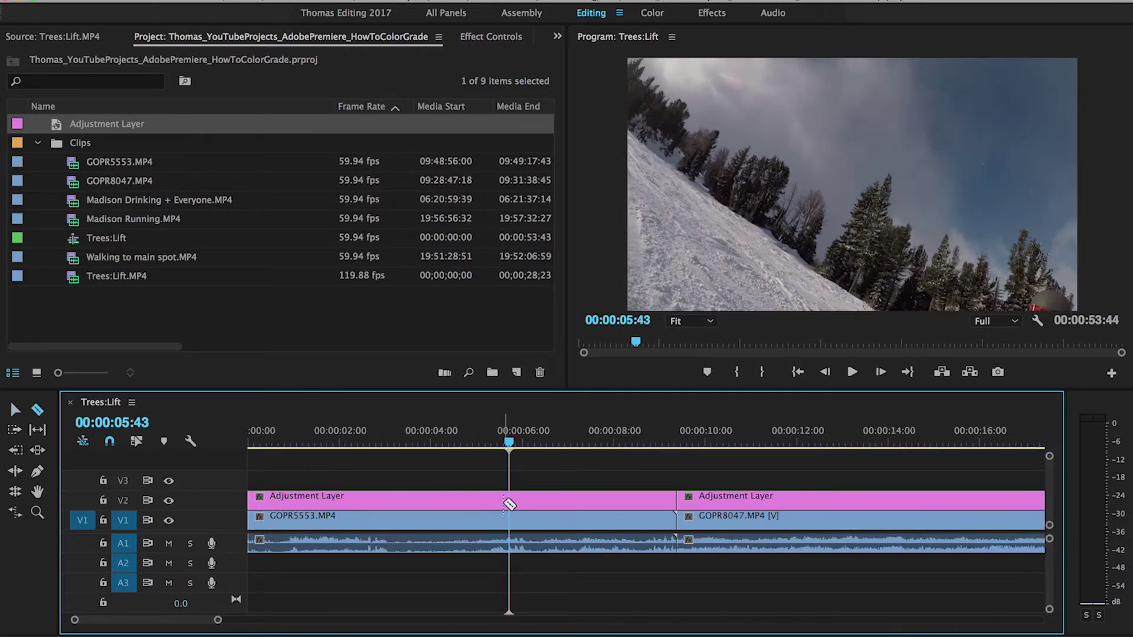
click(561, 533)
key(Delete)
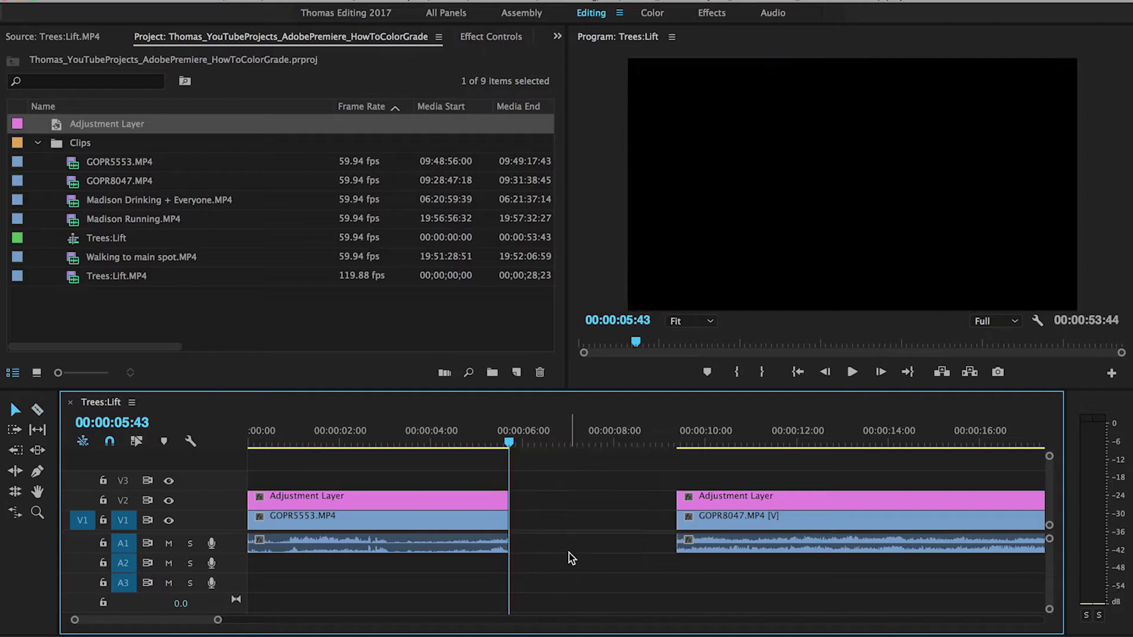
click(569, 549)
key(Delete)
- Return the playhead to the sequence start, select the first adjustment layer and switch to the Color workspace
click(268, 437)
drag(267, 434, 255, 433)
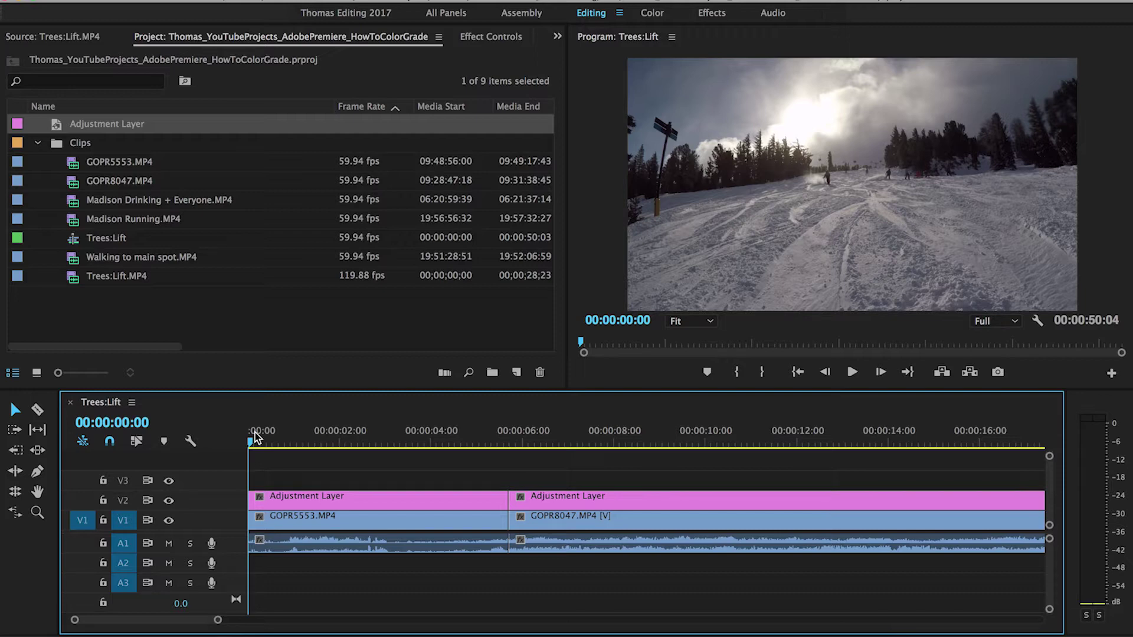
click(295, 494)
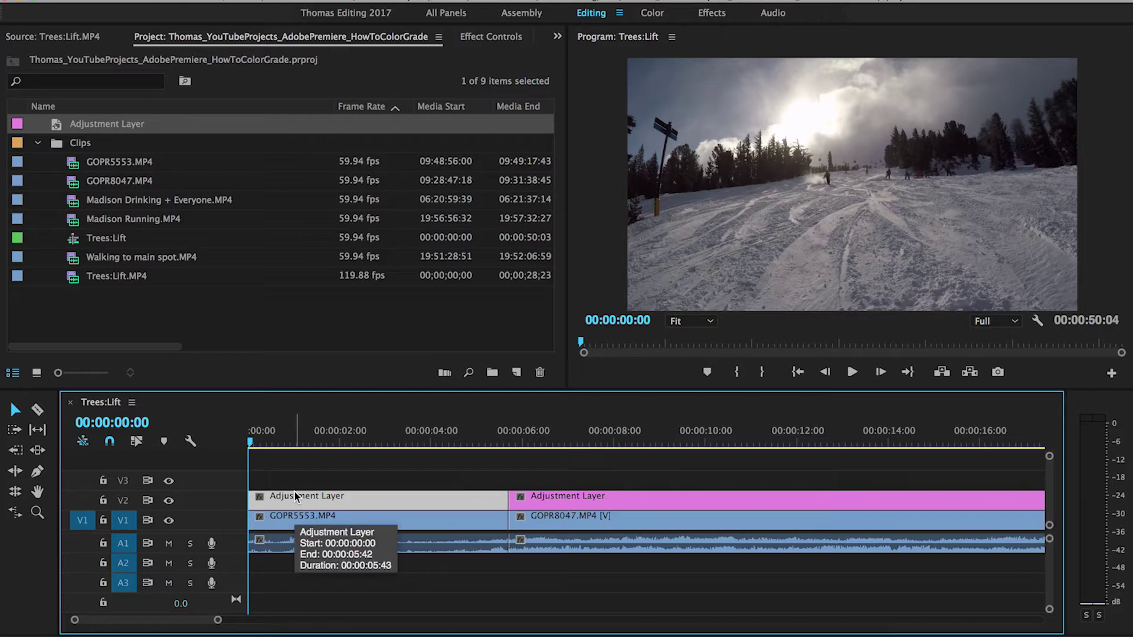
click(646, 13)
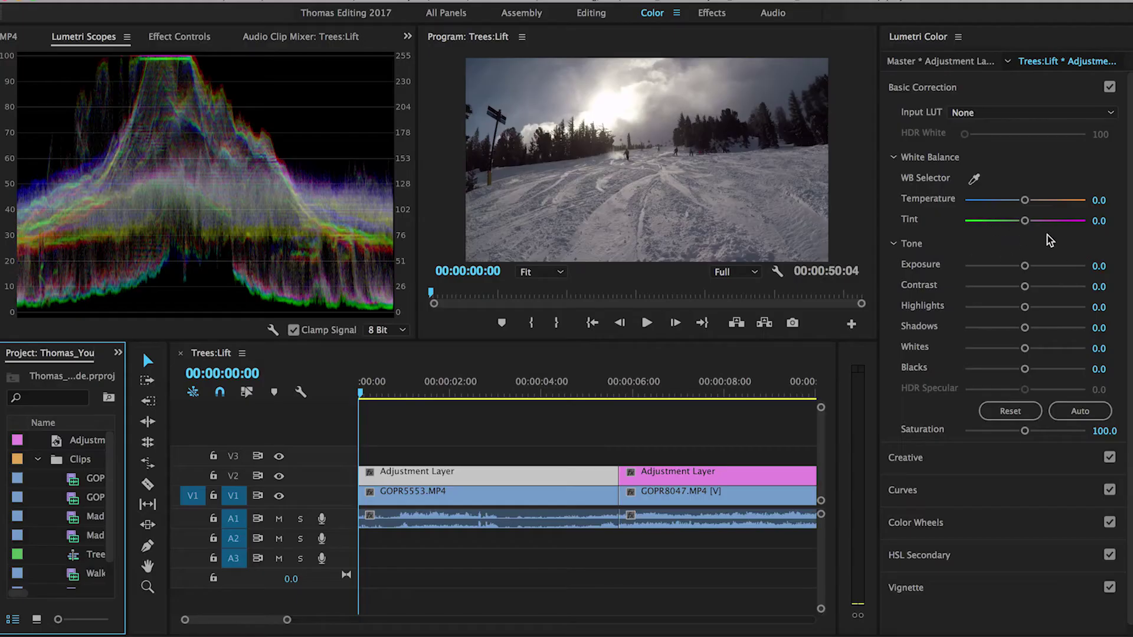
- Set Exposure 1.1, Contrast 23.7, Highlights 44.7, Shadows 28.9, Whites 9.2 and Blacks -7.9, and compare with V2 hidden
drag(1025, 265, 1040, 271)
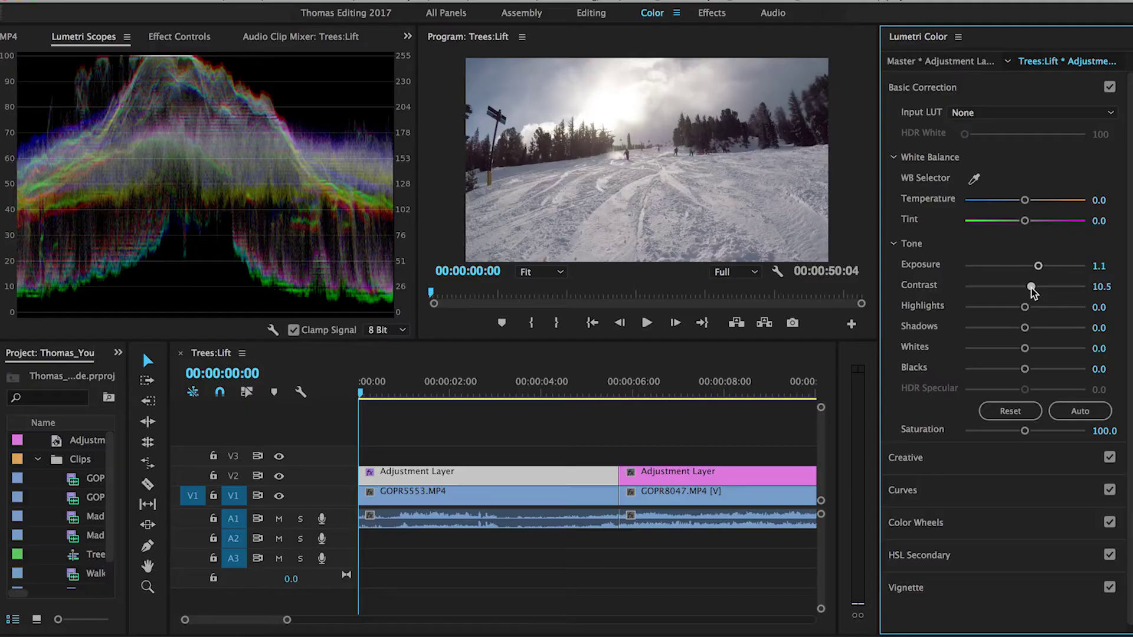
drag(1033, 291, 1031, 352)
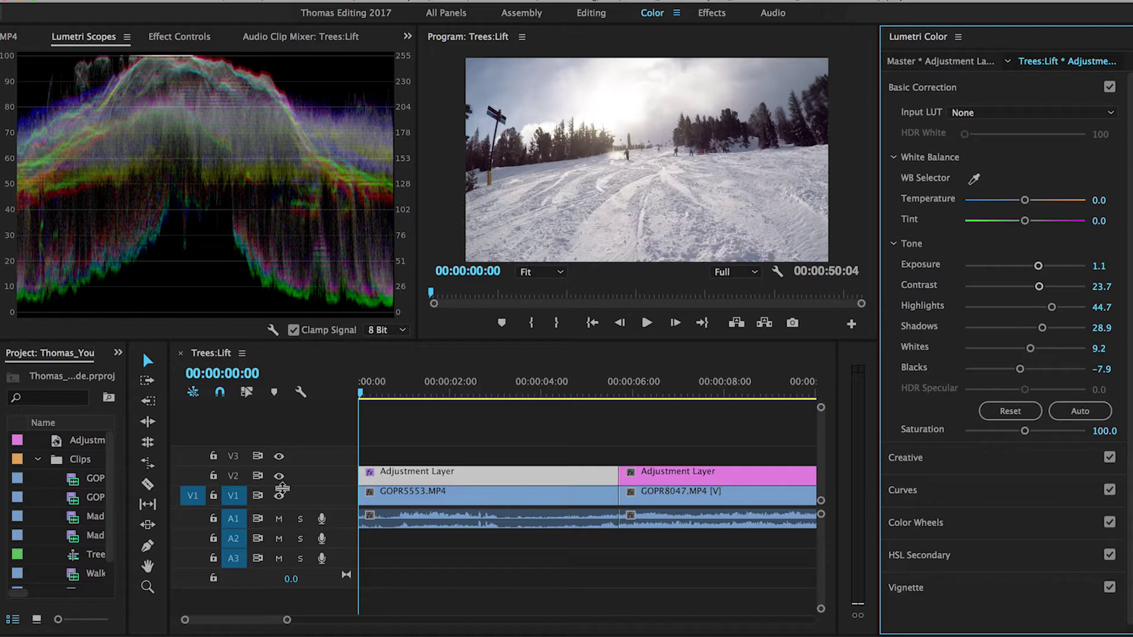
click(279, 476)
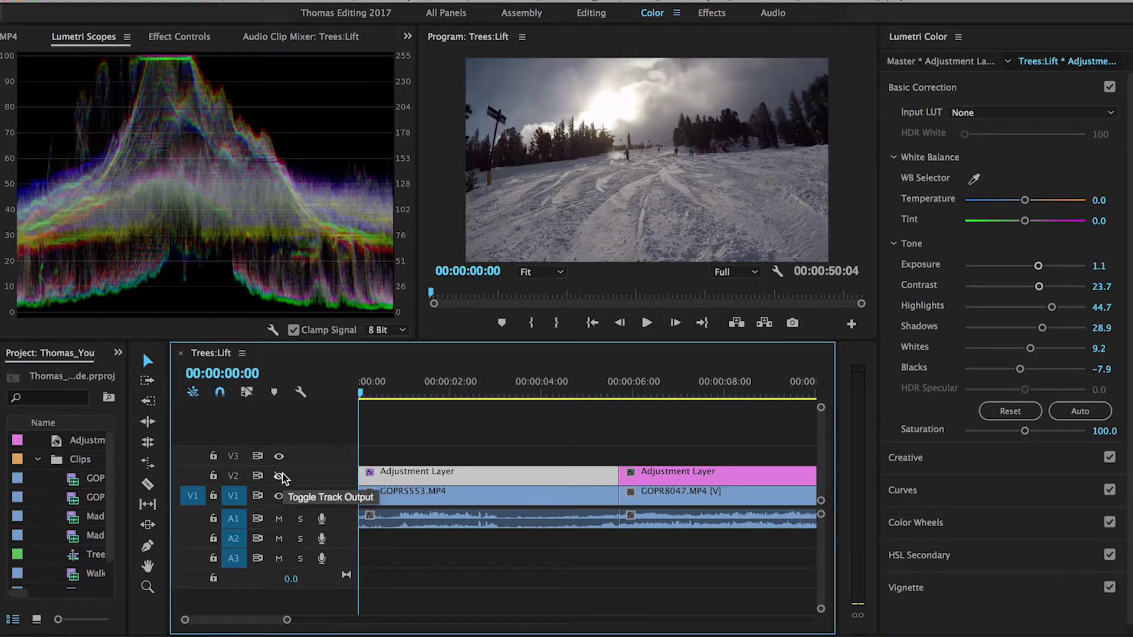
click(279, 476)
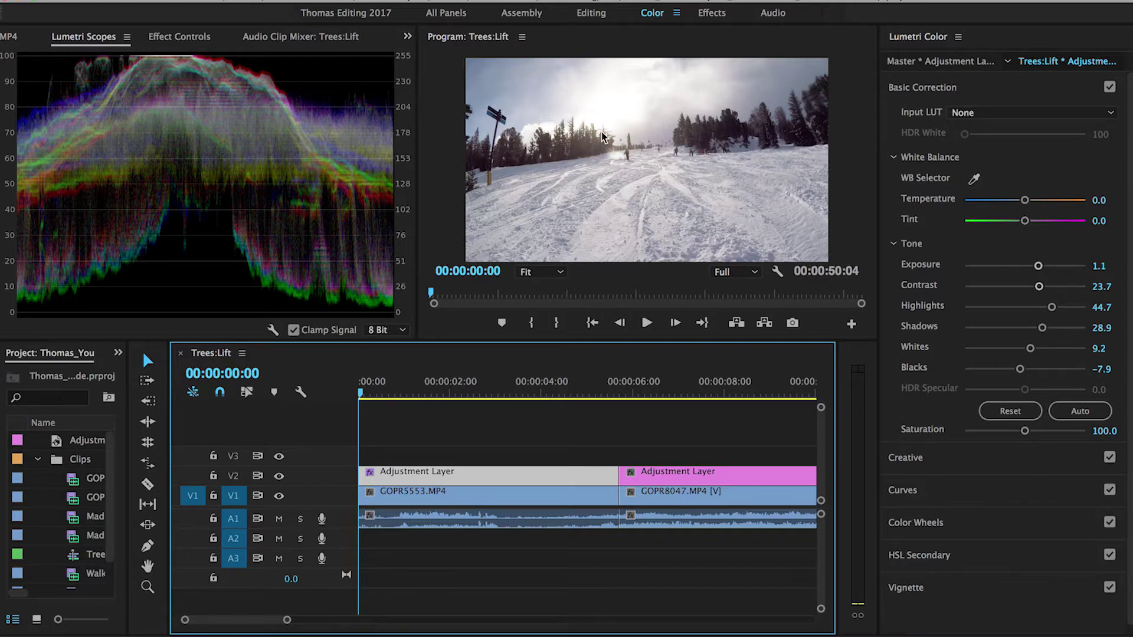
- Reduce Exposure to 0.6 and Highlights to 3.9, and raise Saturation to 130.3
mouse_move(1051, 306)
mouse_down()
mouse_move(1022, 307)
mouse_move(1031, 307)
mouse_up()
drag(1037, 266, 1031, 267)
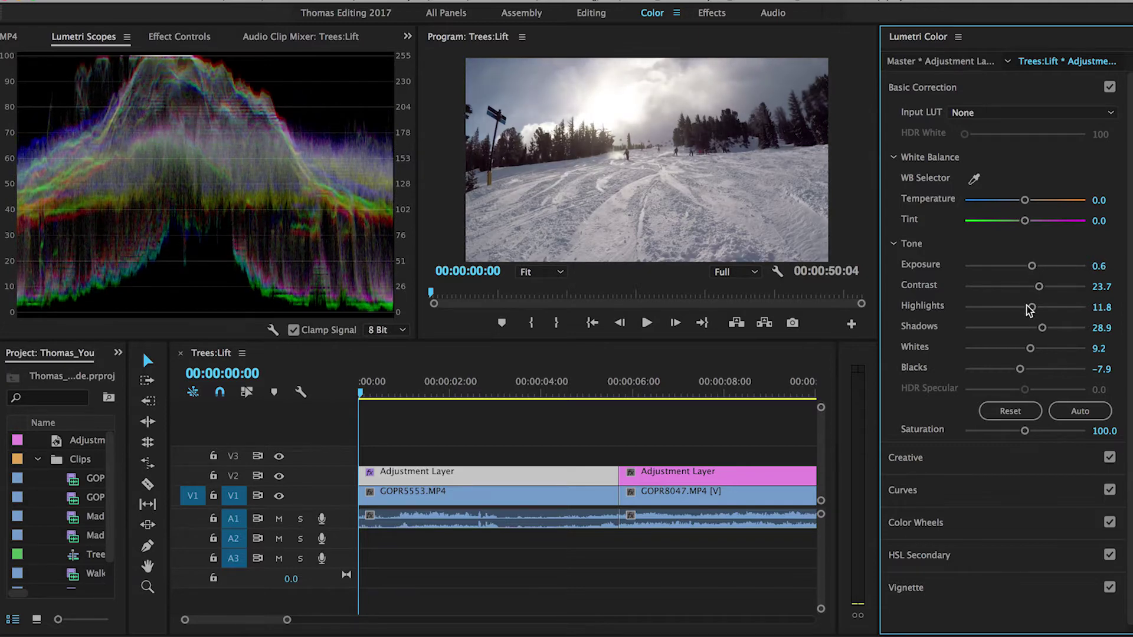
mouse_move(1031, 306)
mouse_down()
mouse_move(997, 307)
mouse_move(1028, 308)
mouse_up()
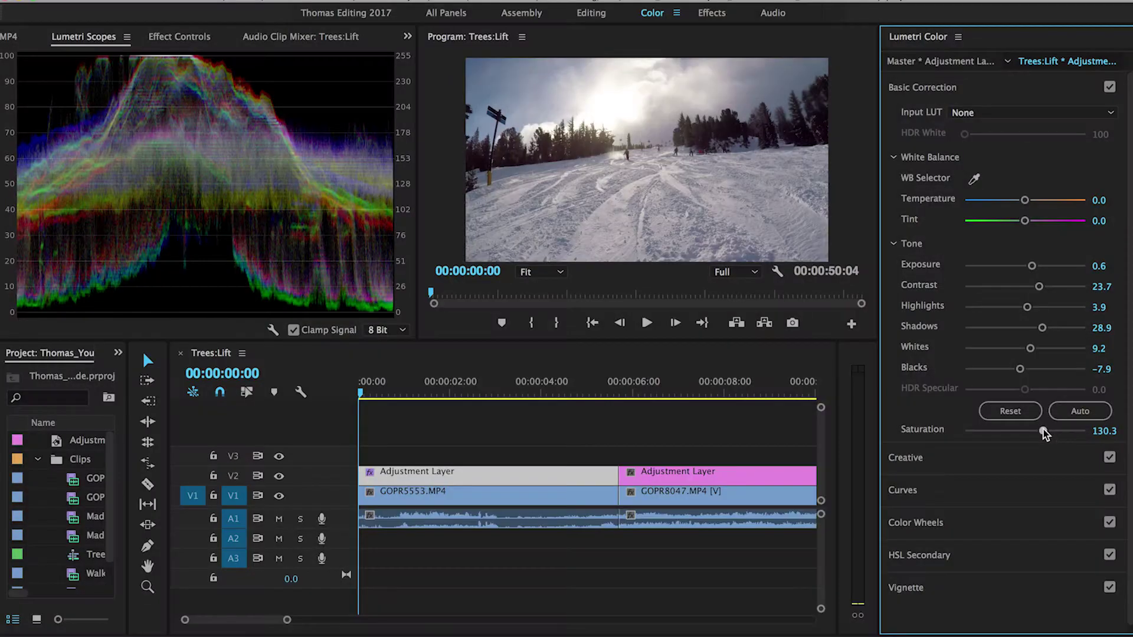
- Try a white balance sampled from the snow and a Temperature of -7.9, resetting Temperature and Tint to 0
click(973, 180)
click(772, 176)
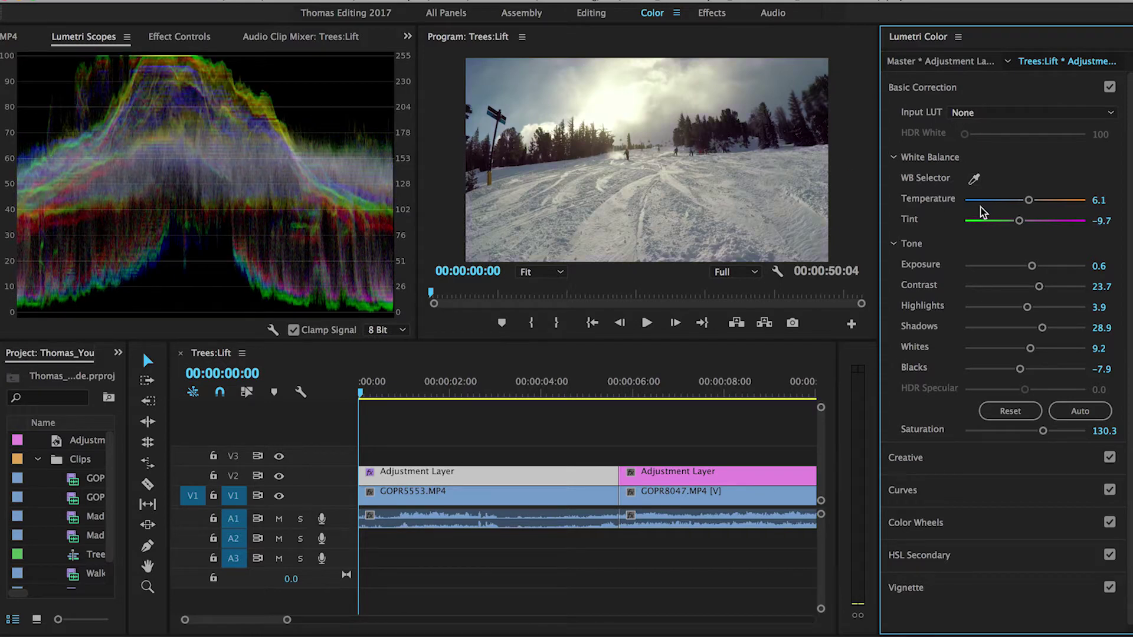
double_click(994, 219)
double_click(1025, 201)
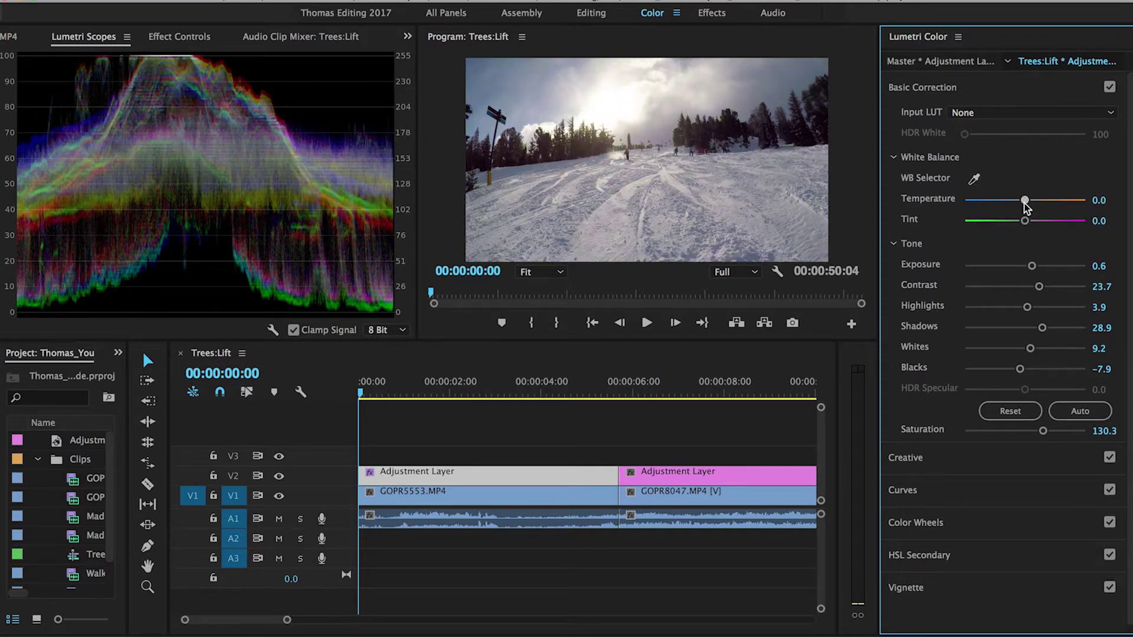
drag(1025, 201, 1021, 203)
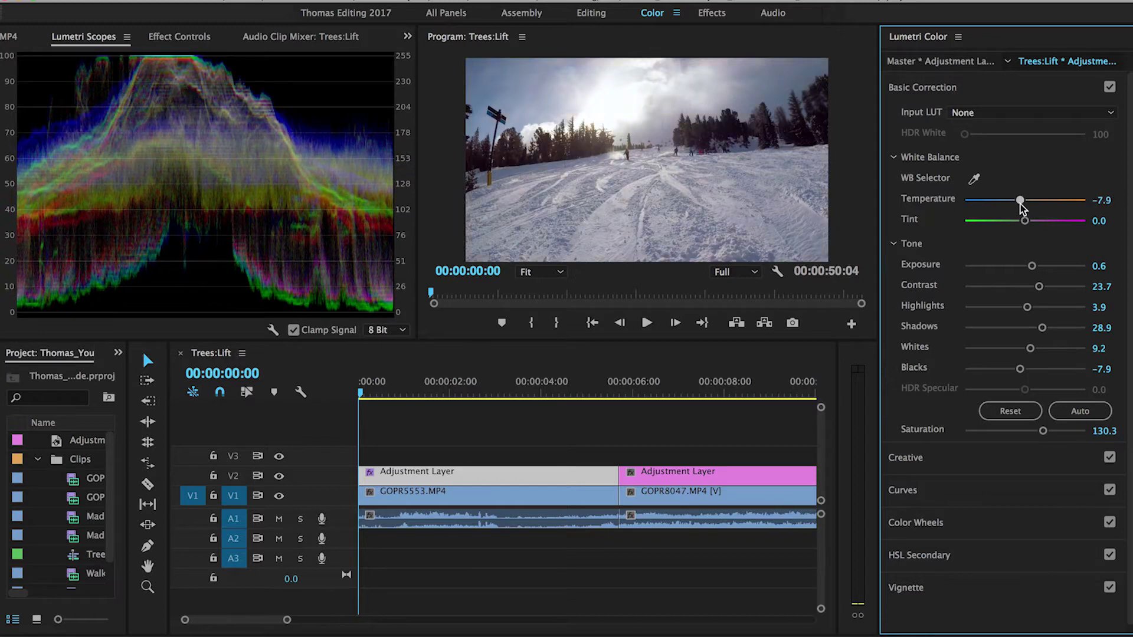
double_click(1021, 203)
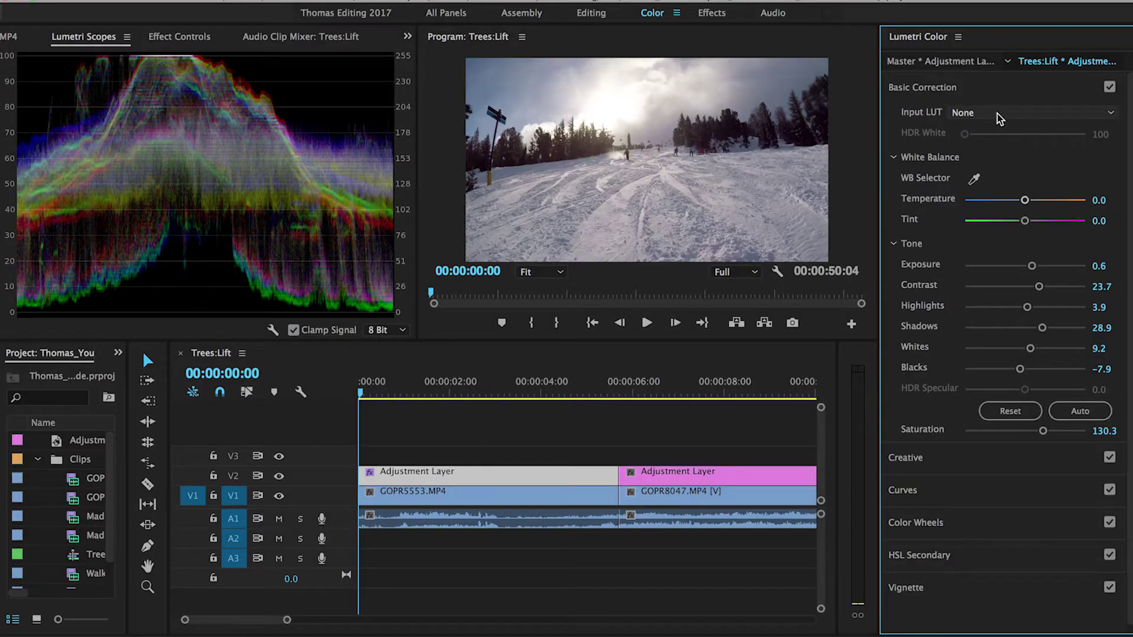
- Look through the available Input LUT presets in Basic Correction
click(997, 113)
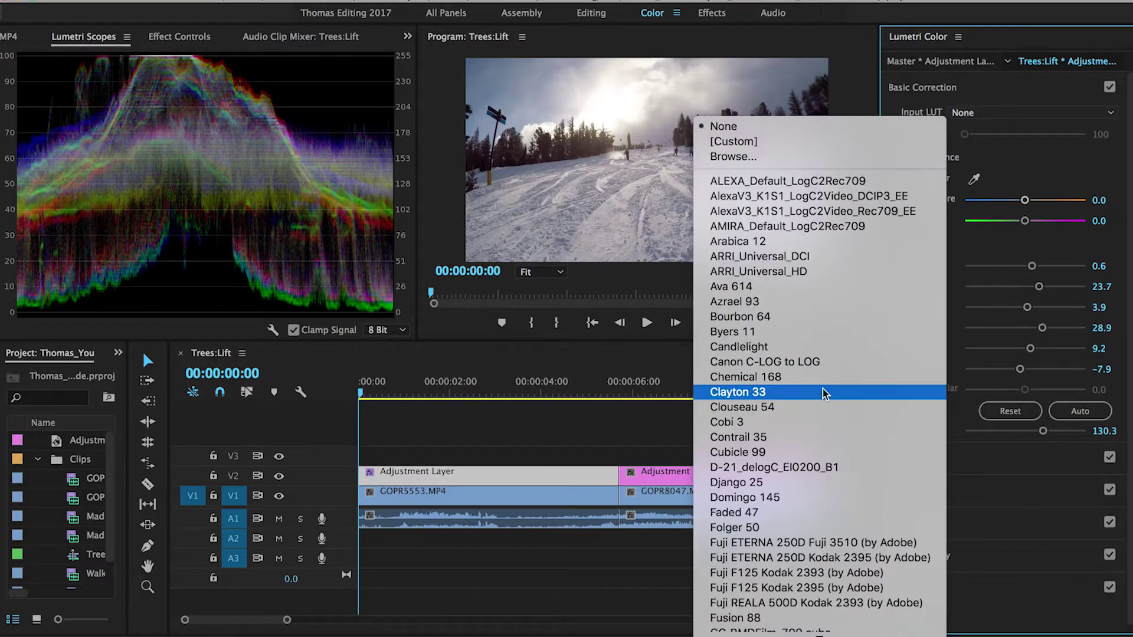
scroll(822, 388, down, 10)
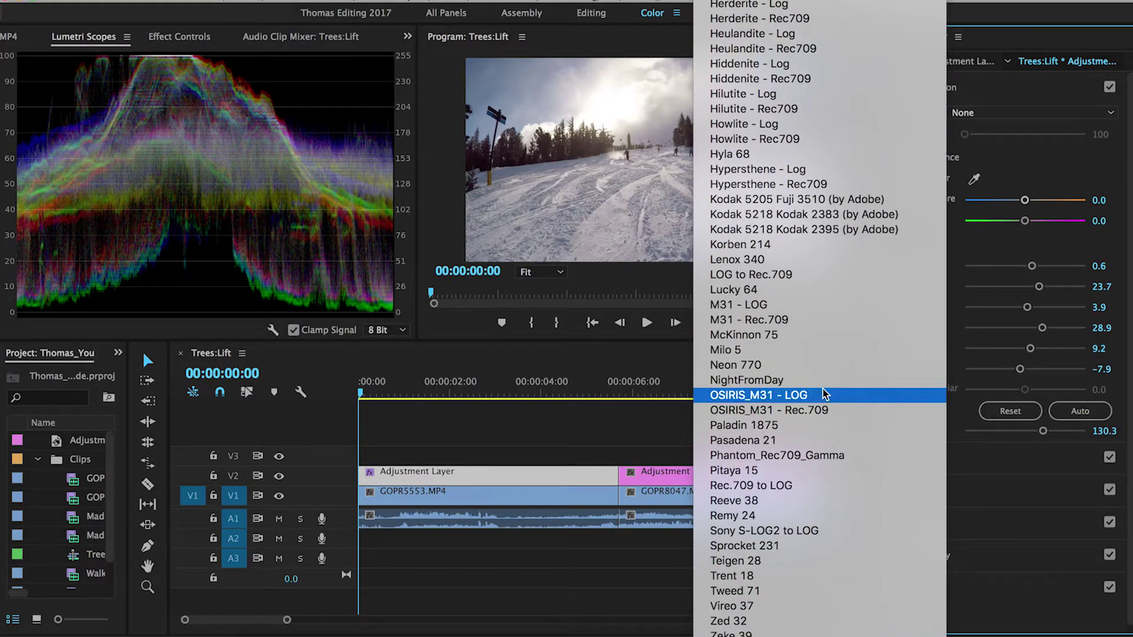
click(756, 460)
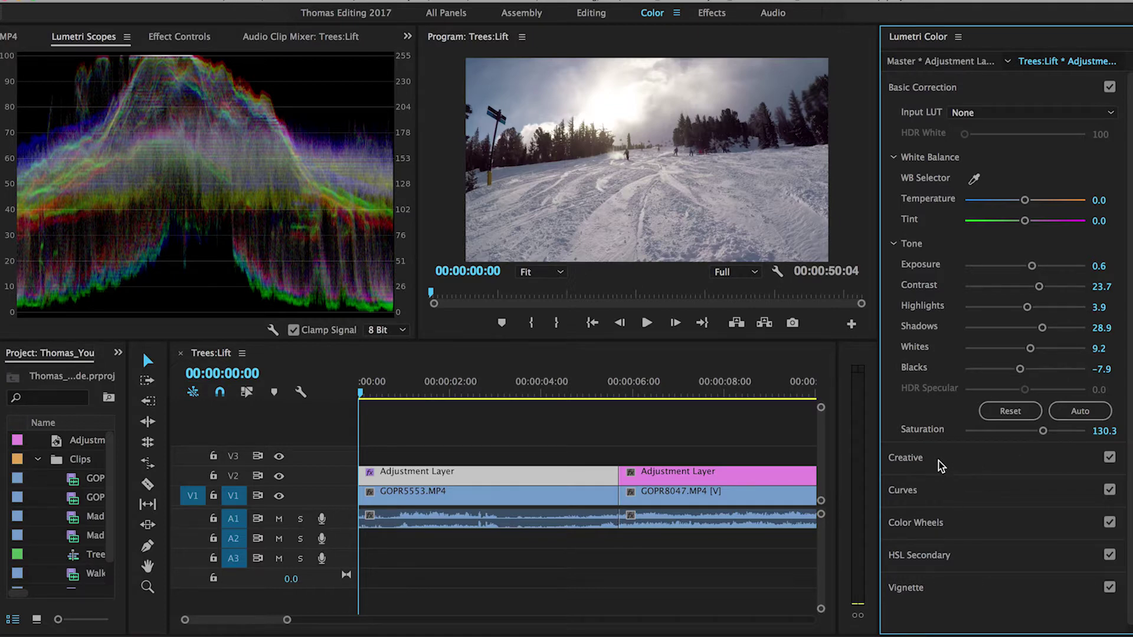
- Open the Creative settings and look at the file browser for loading a custom Look, leaving Look at None
click(906, 457)
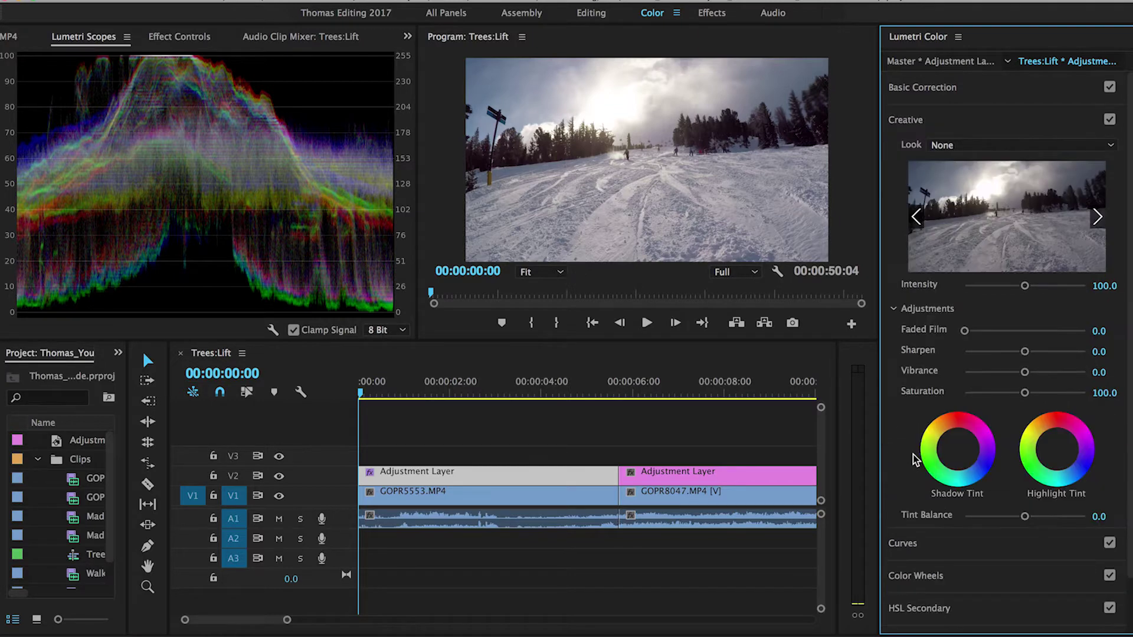
click(975, 147)
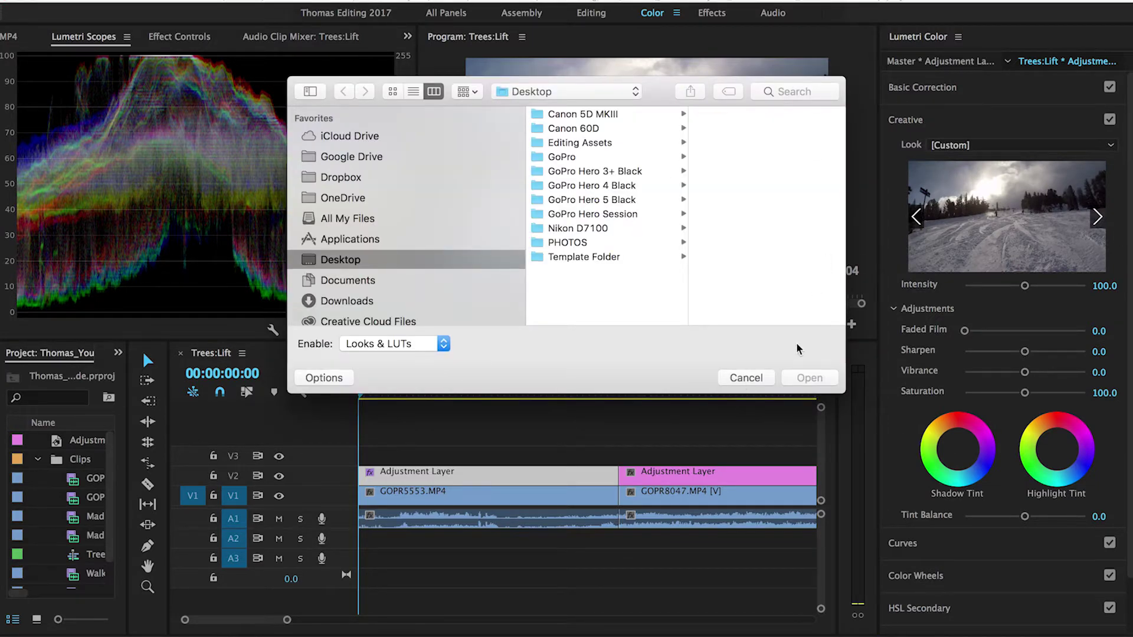
click(746, 378)
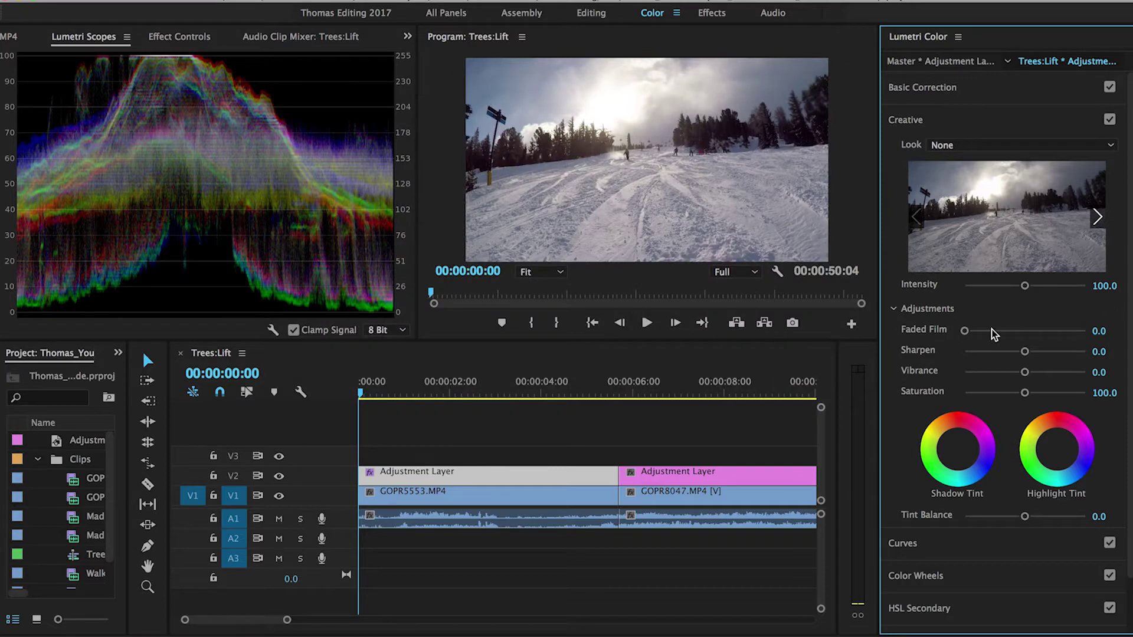
- In the Creative adjustments, set Faded Film to 8.6 and Sharpen to 10
scroll(983, 324, down, 3)
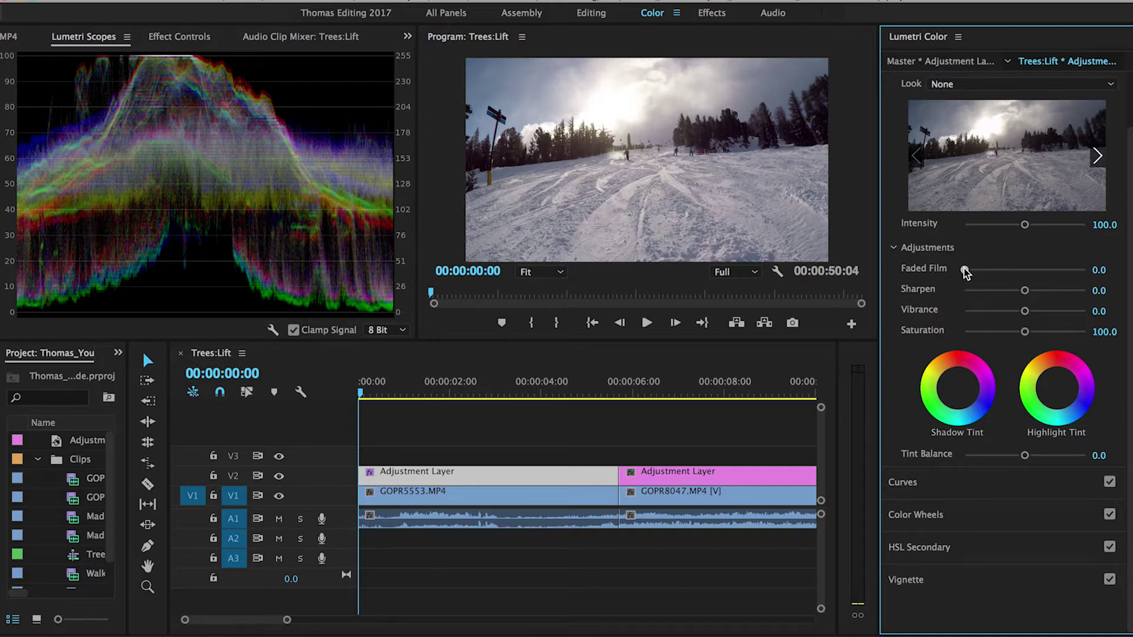
drag(963, 270, 1007, 275)
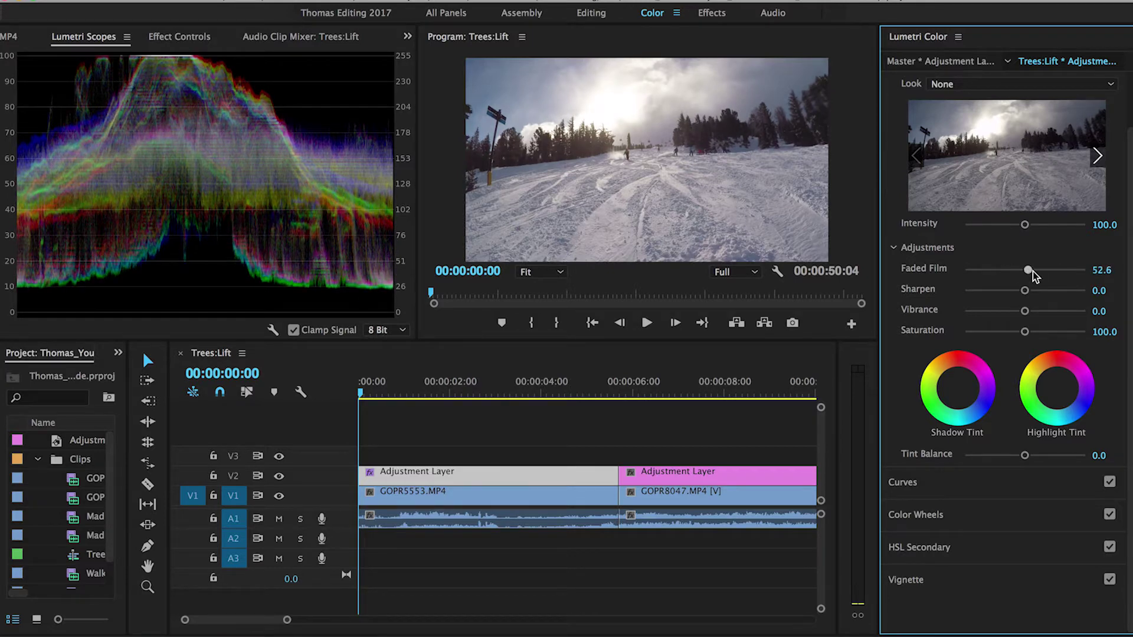
mouse_move(1033, 271)
mouse_down()
mouse_move(1083, 274)
mouse_move(995, 271)
mouse_move(1091, 273)
mouse_move(972, 270)
mouse_move(1024, 291)
mouse_up()
click(1099, 290)
text(10)
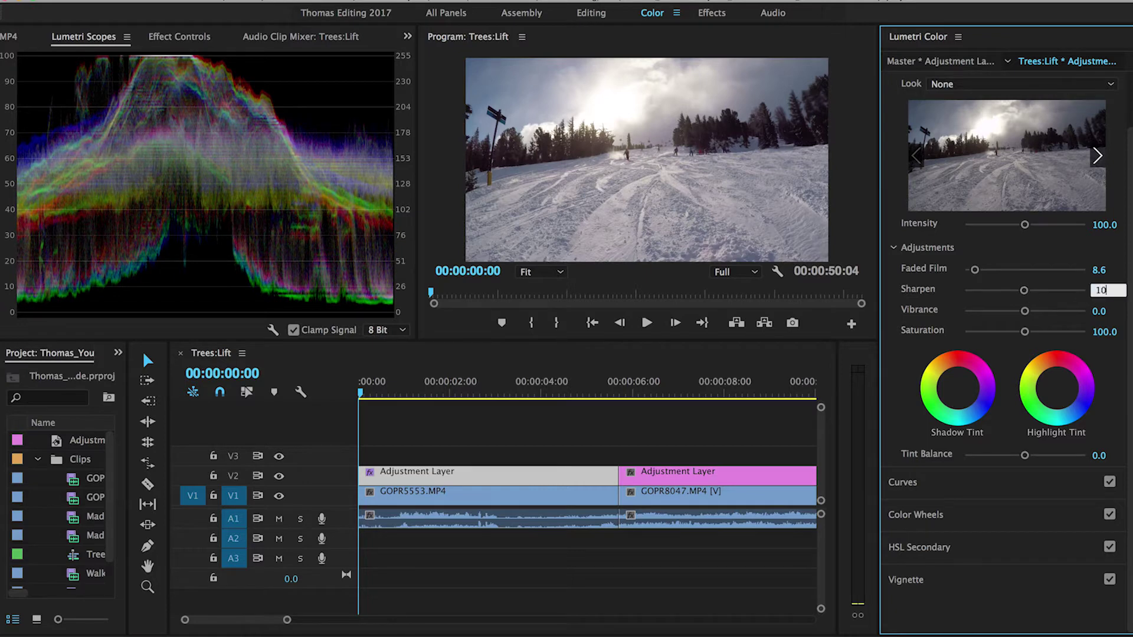
key(Return)
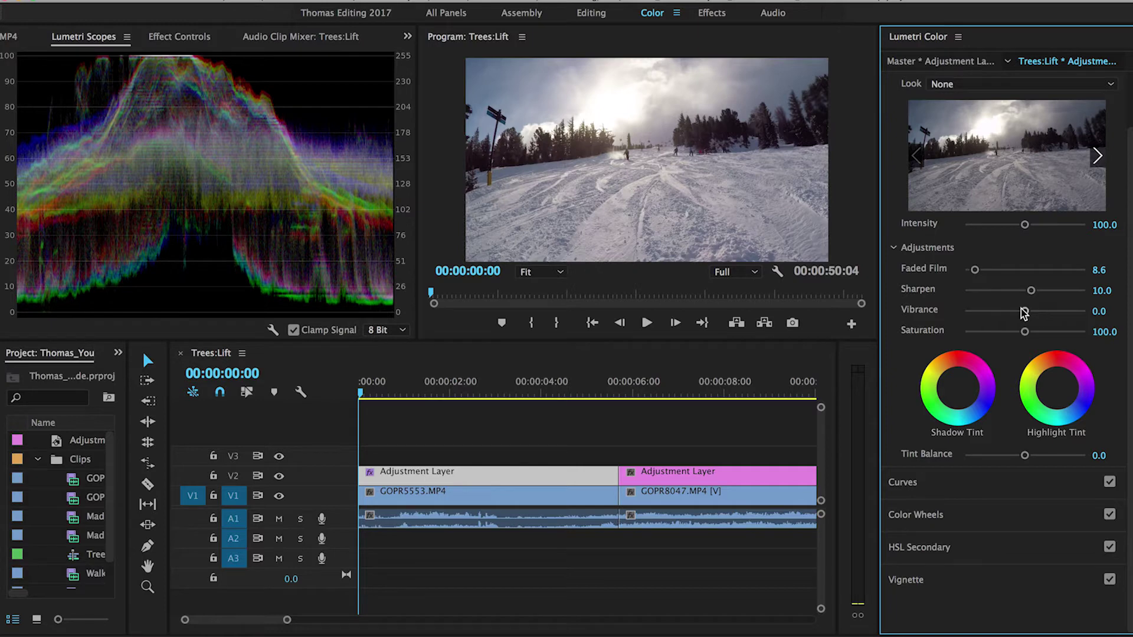
- Try a Creative Saturation of 171.1, settling on Vibrance 17.1 and Saturation 85.5
mouse_move(1024, 311)
mouse_down()
mouse_move(1041, 312)
mouse_move(1027, 312)
mouse_up()
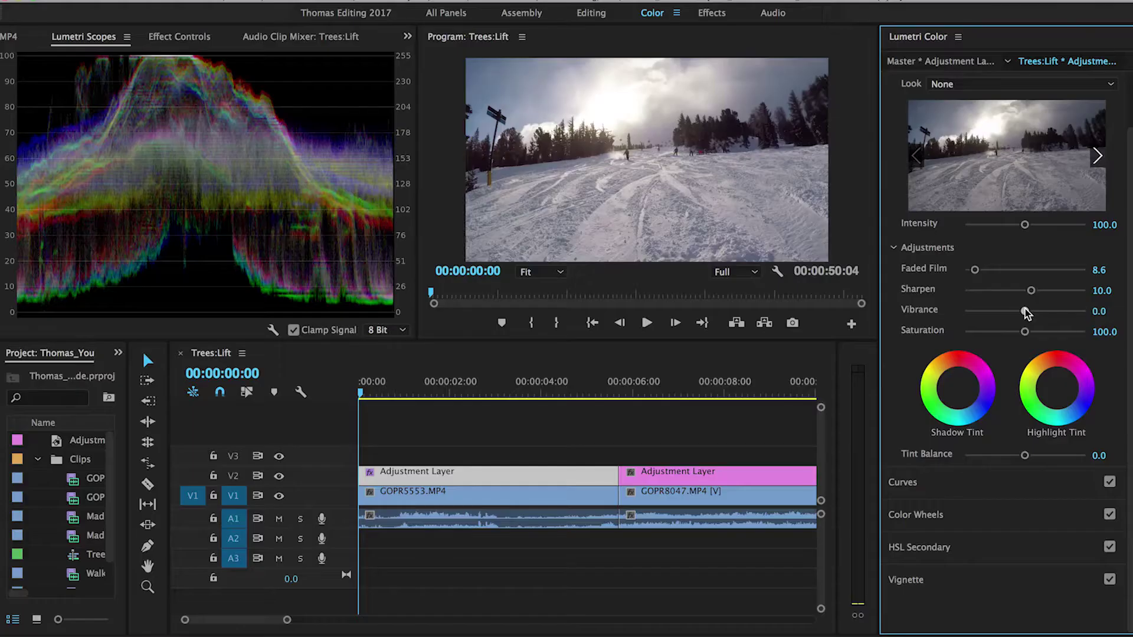
drag(1027, 314, 1068, 333)
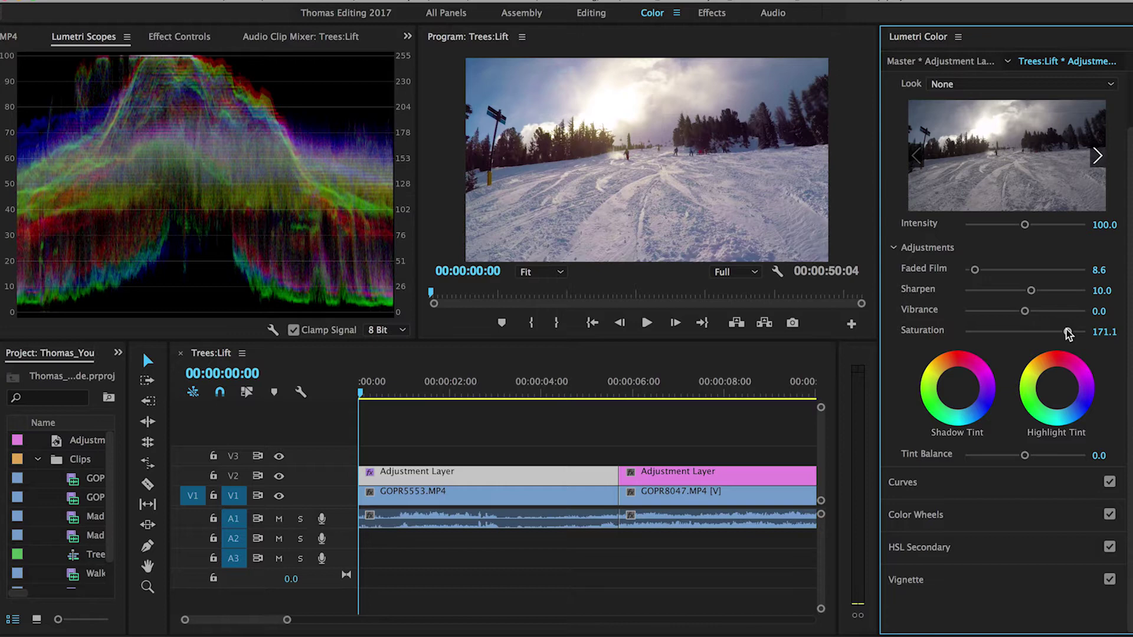
double_click(1067, 331)
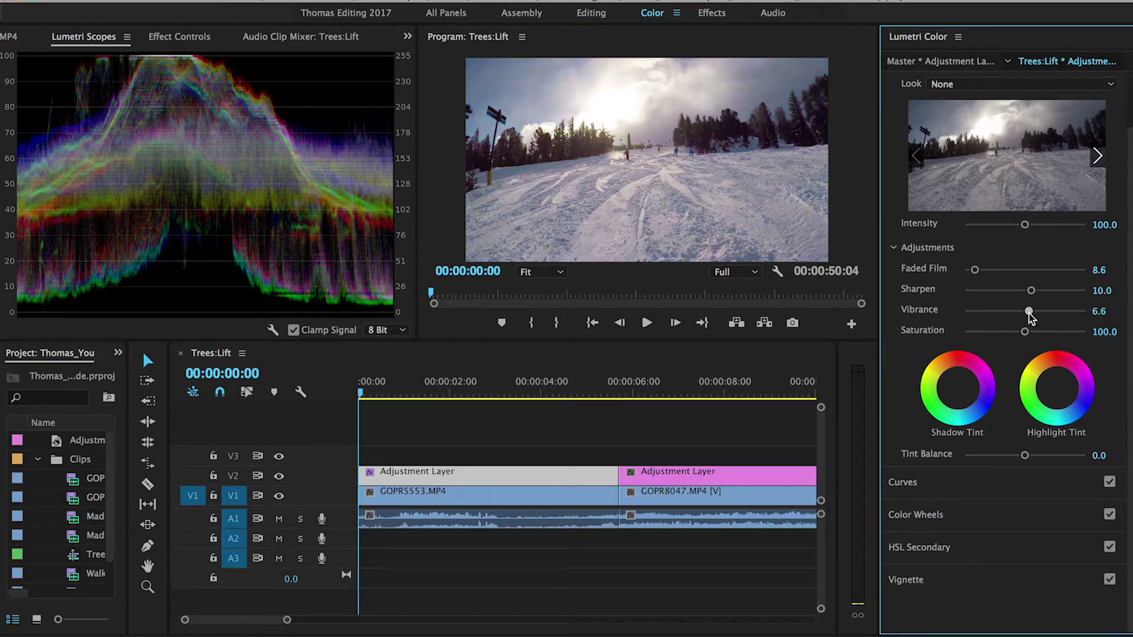
drag(1026, 335, 1016, 340)
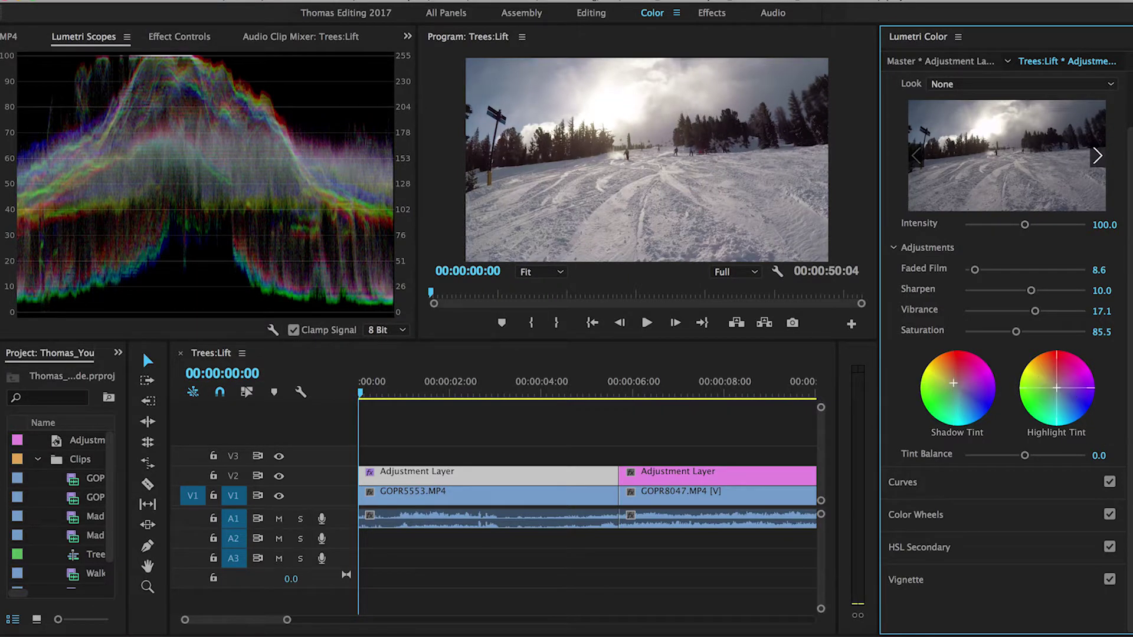
- Keep Shadow Tint near neutral, shift Highlight Tint slightly toward orange with Tint Balance 5.3, and compare the image with and without track V2
drag(1055, 387, 1057, 390)
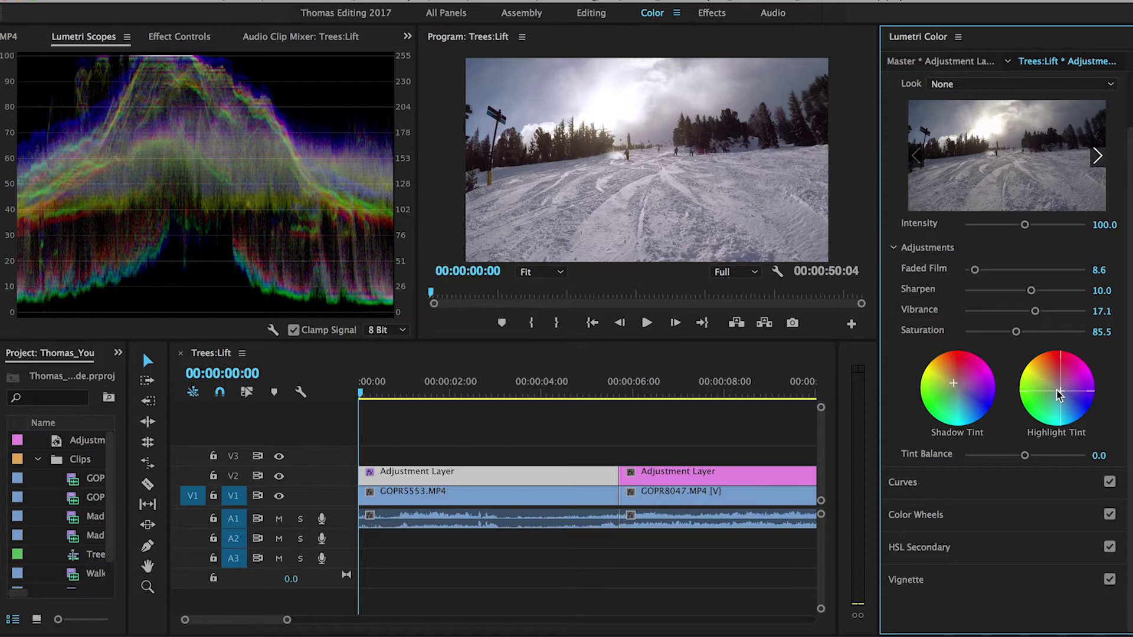
double_click(1057, 396)
drag(973, 454, 1047, 445)
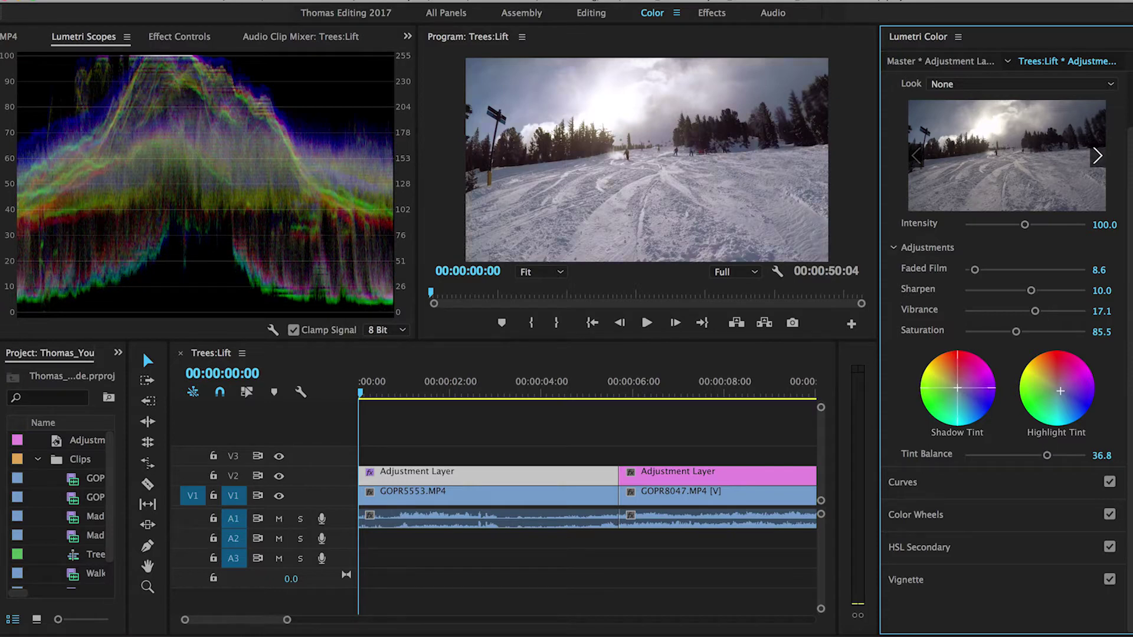
drag(1061, 393, 1054, 384)
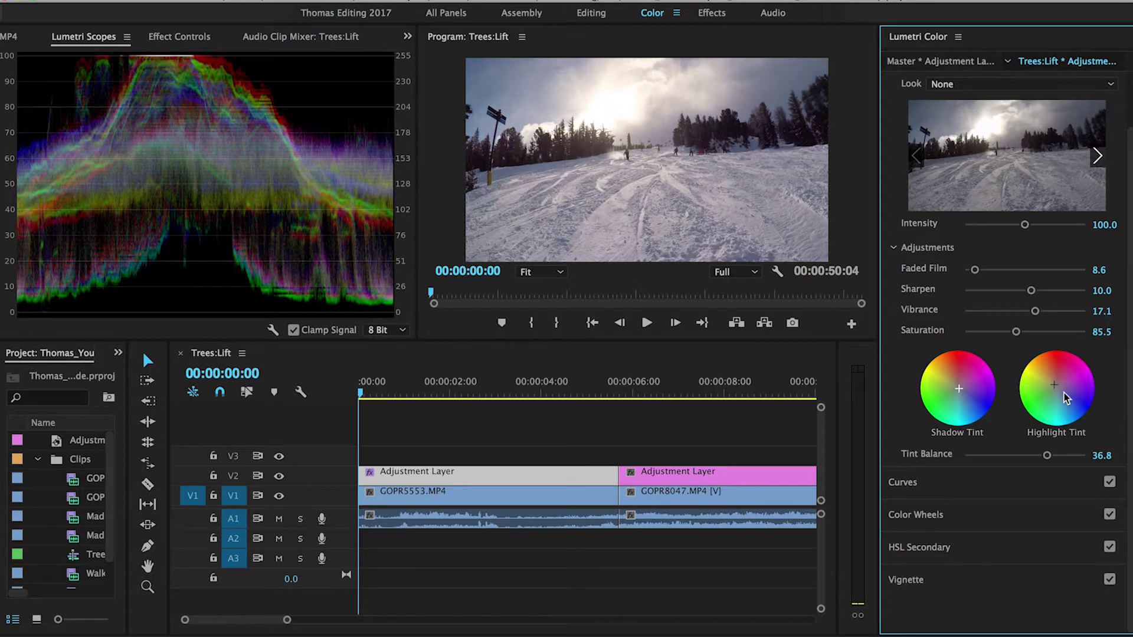
mouse_move(1046, 456)
mouse_down()
mouse_move(974, 457)
mouse_move(1027, 458)
mouse_up()
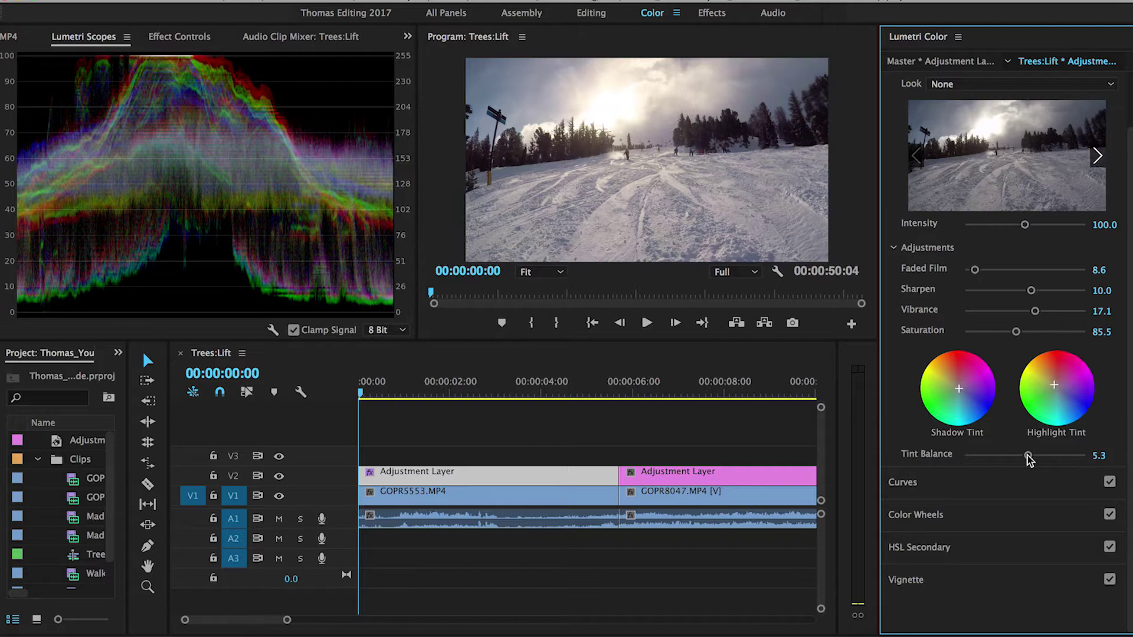
click(280, 479)
click(280, 479)
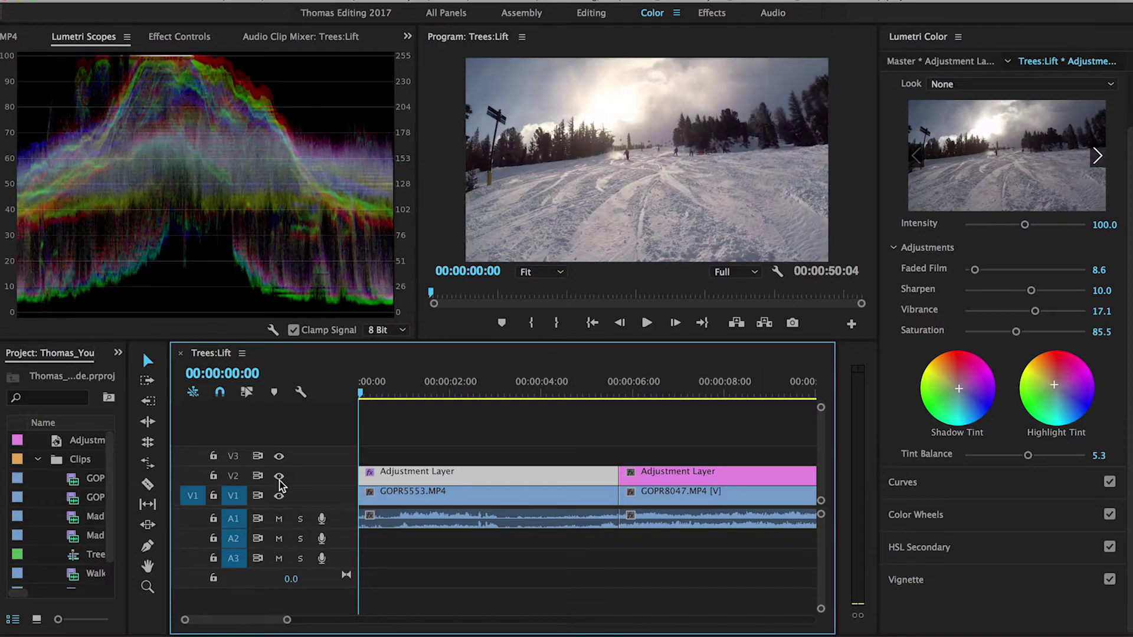
- Shape the white RGB curve into a gentle S with lowered shadows, raised midtones and highlights, and a slightly lifted black point
click(951, 490)
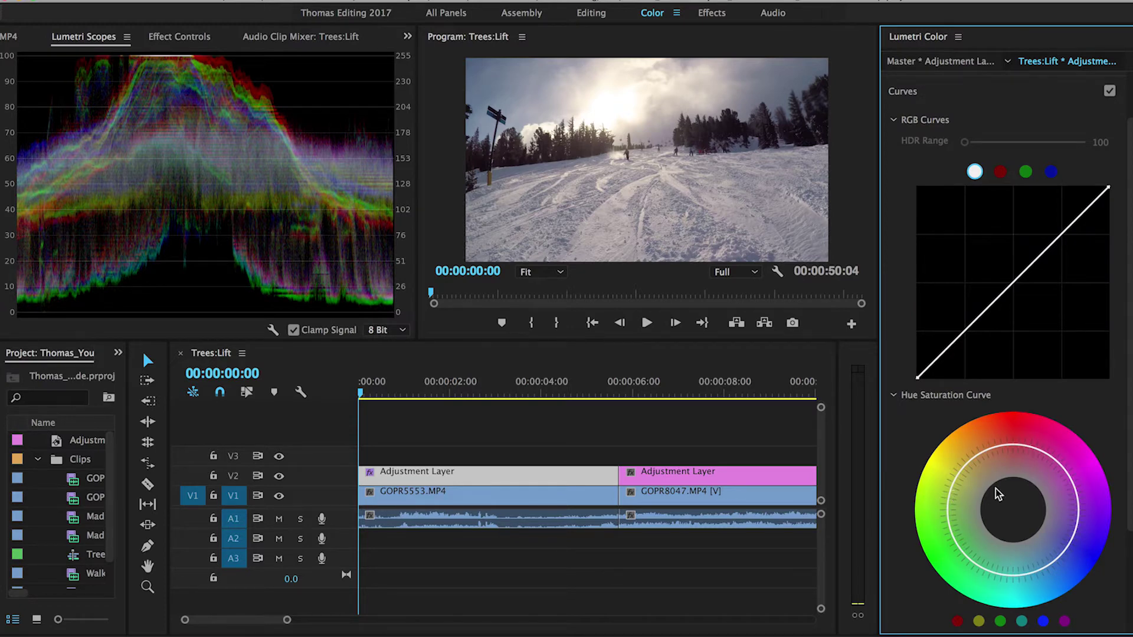
drag(965, 330, 965, 336)
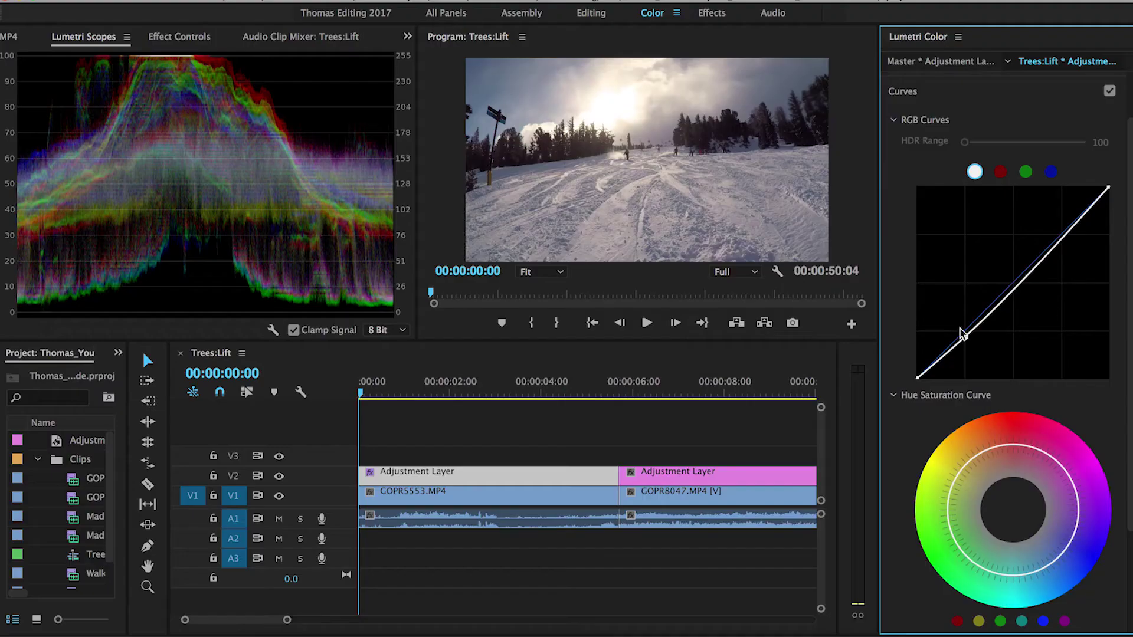
click(961, 333)
drag(1019, 291, 1015, 273)
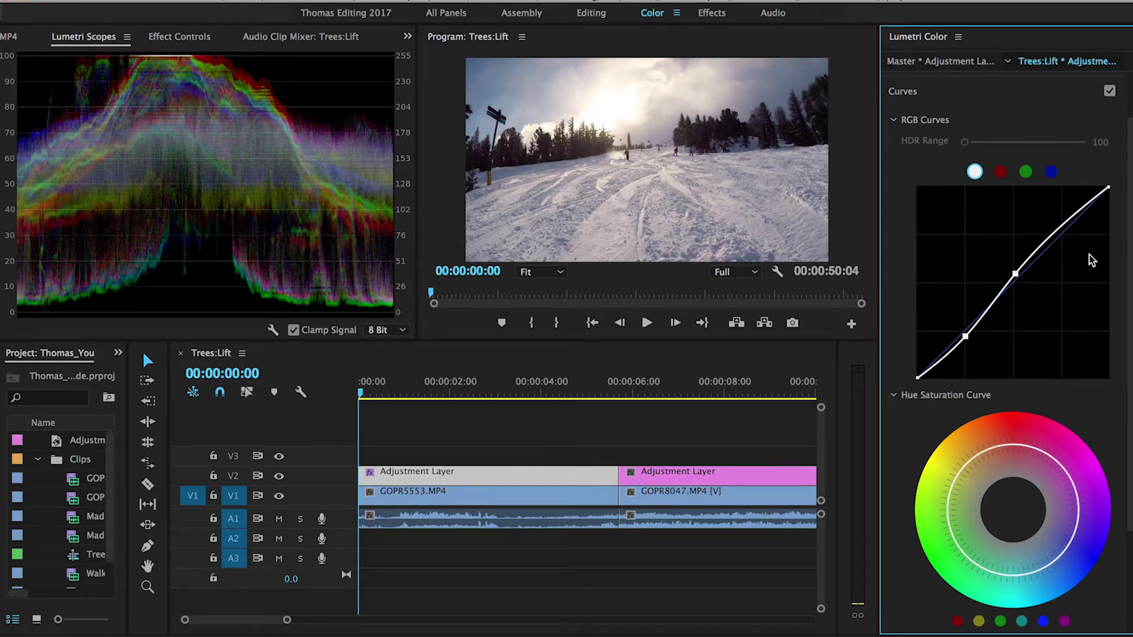
click(1070, 217)
drag(918, 381, 918, 373)
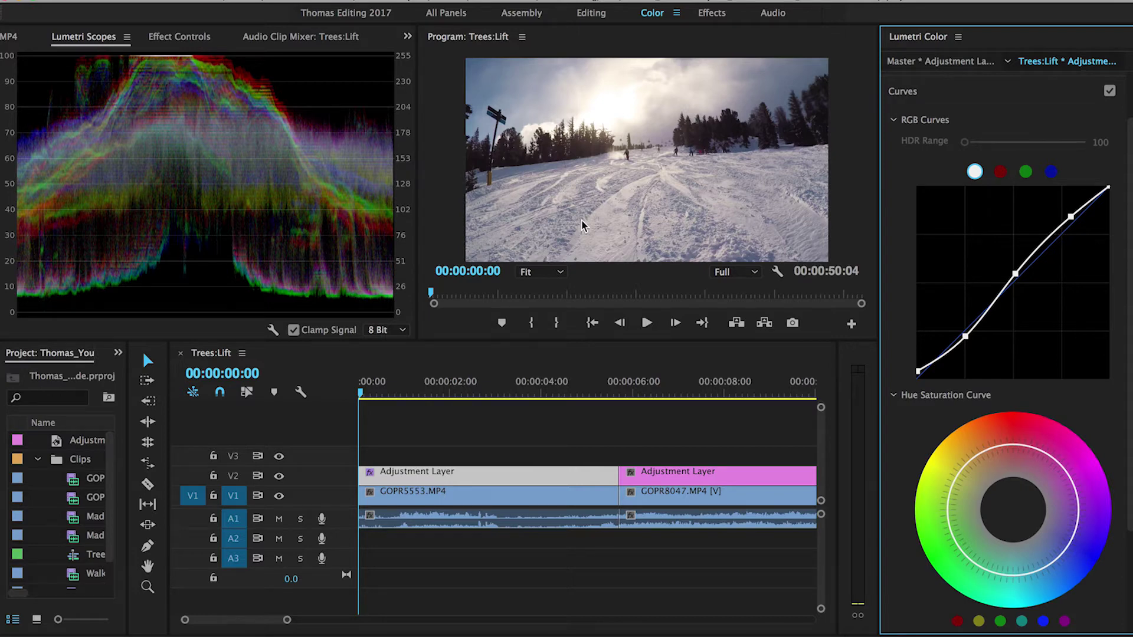
- Try subtle changes to the upper part of the blue and green RGB curves
click(1050, 172)
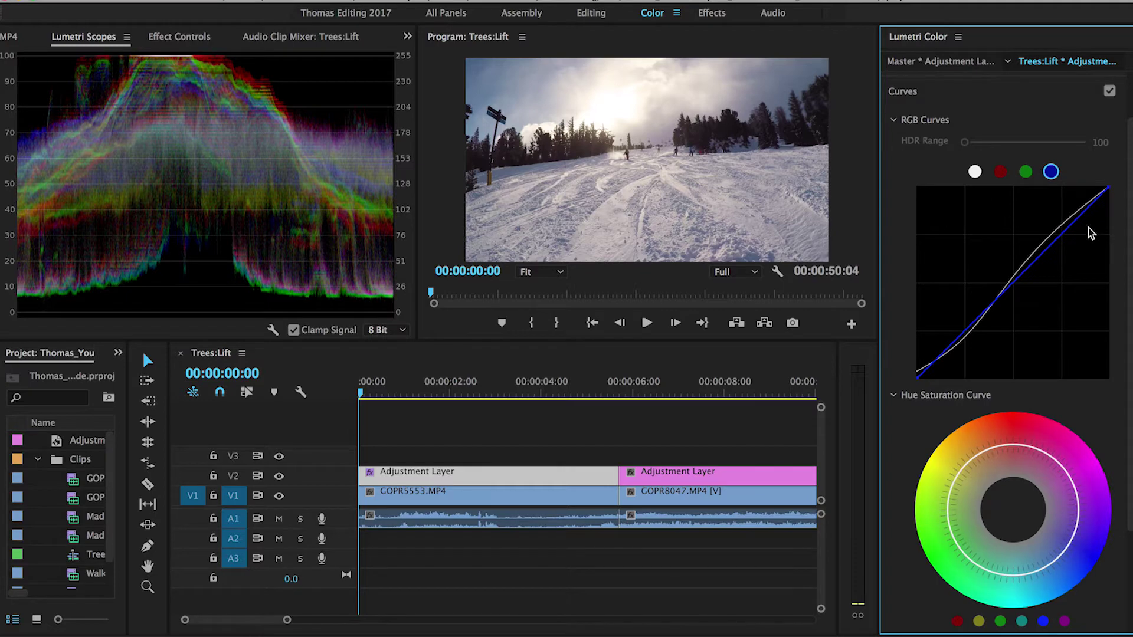
drag(1079, 230, 1074, 222)
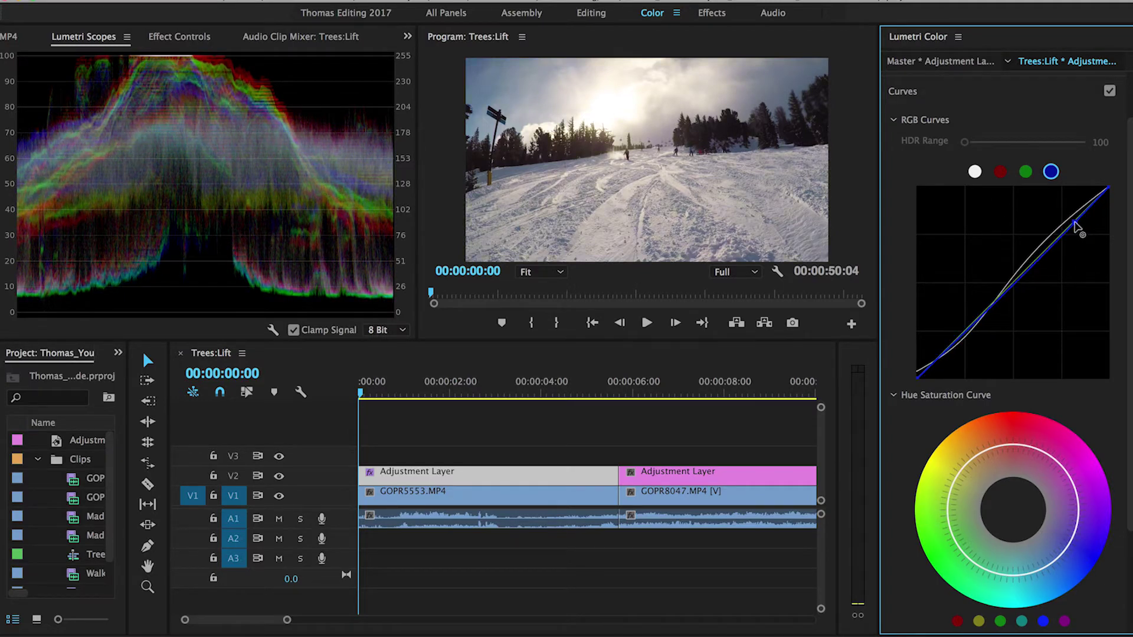
click(1025, 172)
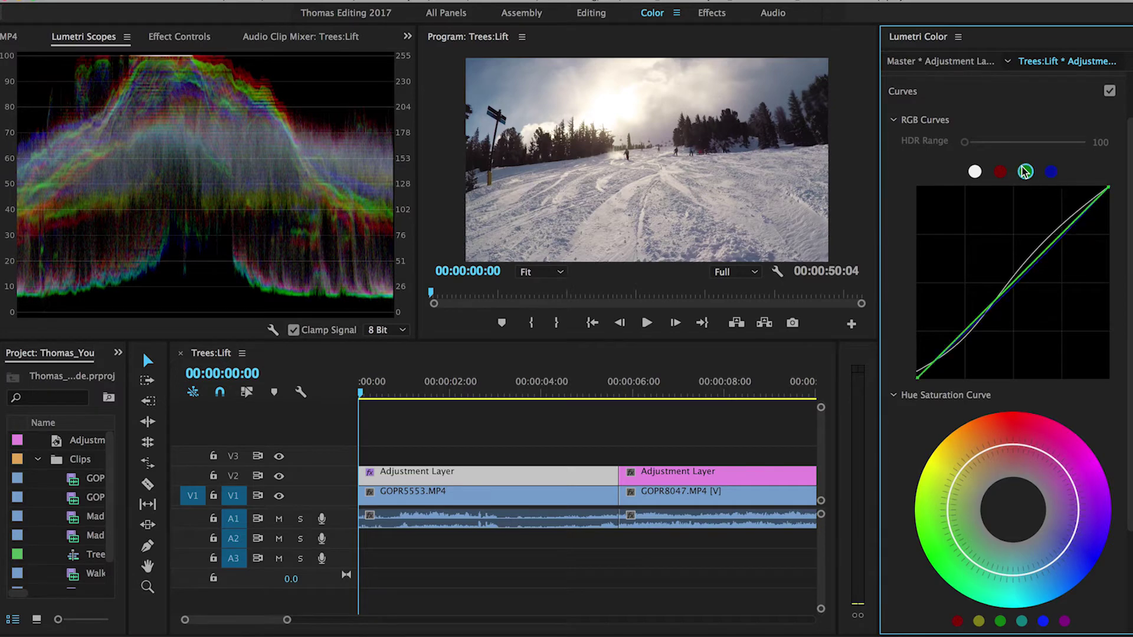
drag(1075, 224, 1074, 216)
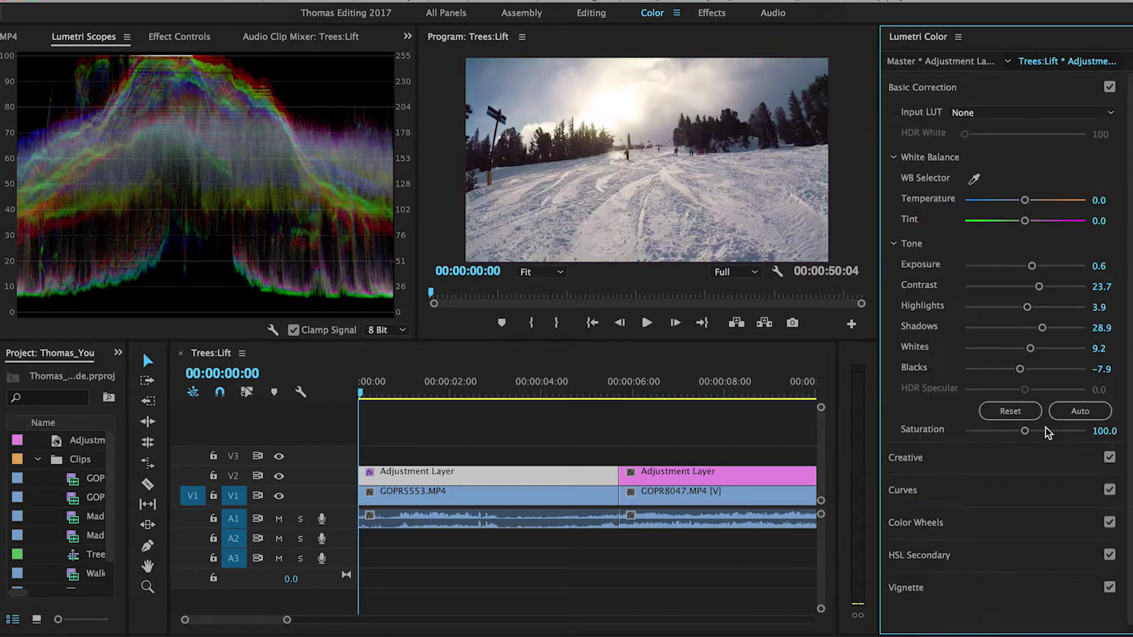
- Set the Basic Correction Saturation to 84.2 and slightly lower the Creative Tint Balance
drag(1025, 431, 1016, 436)
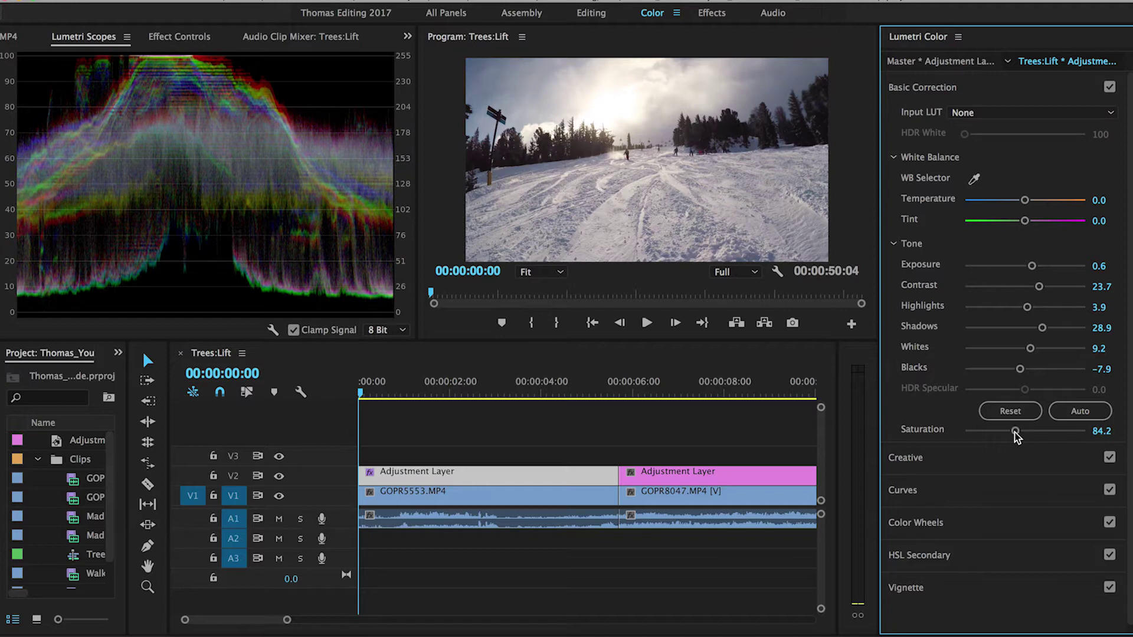
click(969, 457)
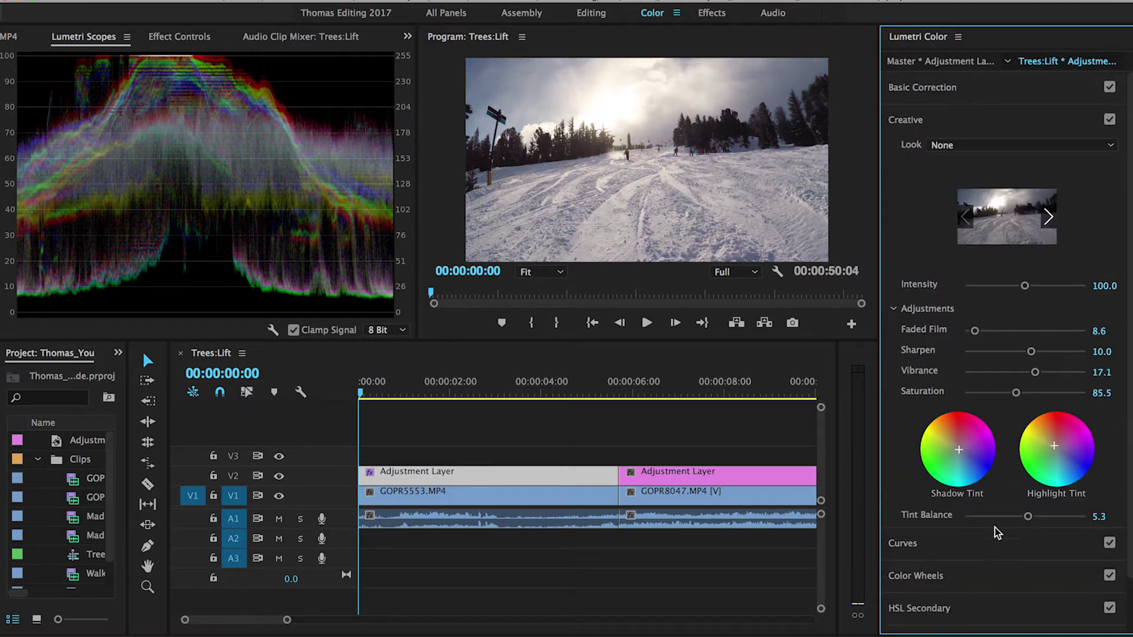
mouse_move(1028, 516)
mouse_down()
mouse_move(991, 517)
mouse_move(1054, 514)
mouse_move(988, 500)
mouse_move(1024, 515)
mouse_up()
scroll(1014, 489, down, 2)
- Reshape the Hue Saturation Curve to reduce the blues and boost the reds and oranges, and save the project
click(951, 495)
scroll(1071, 433, down, 3)
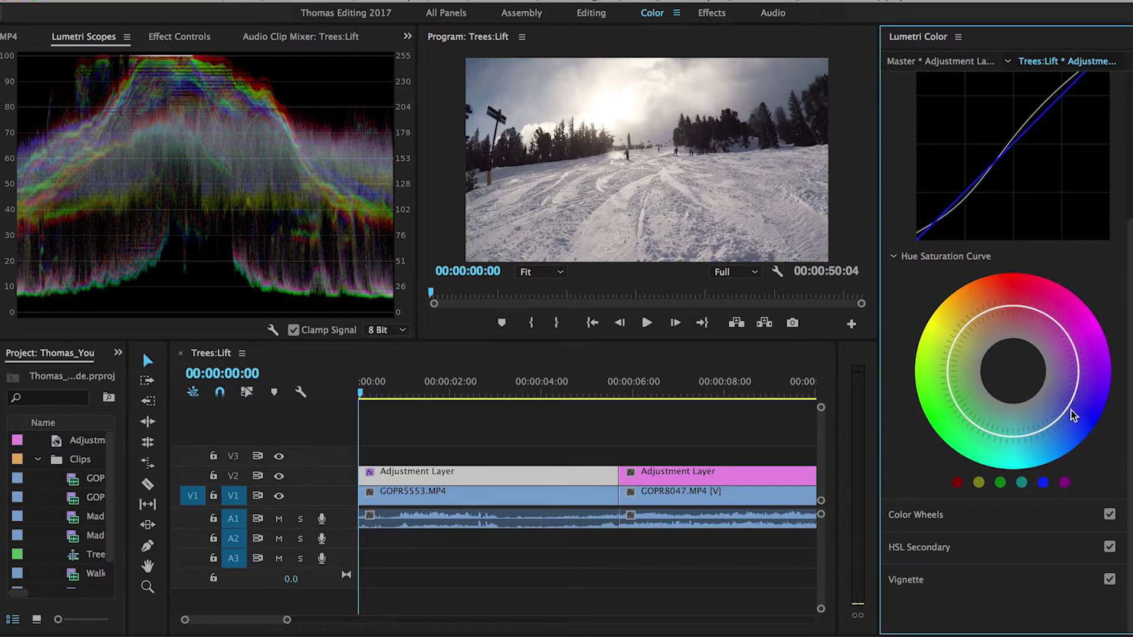
mouse_move(1070, 418)
mouse_down()
mouse_move(1031, 397)
mouse_move(1092, 418)
mouse_move(1060, 432)
mouse_up()
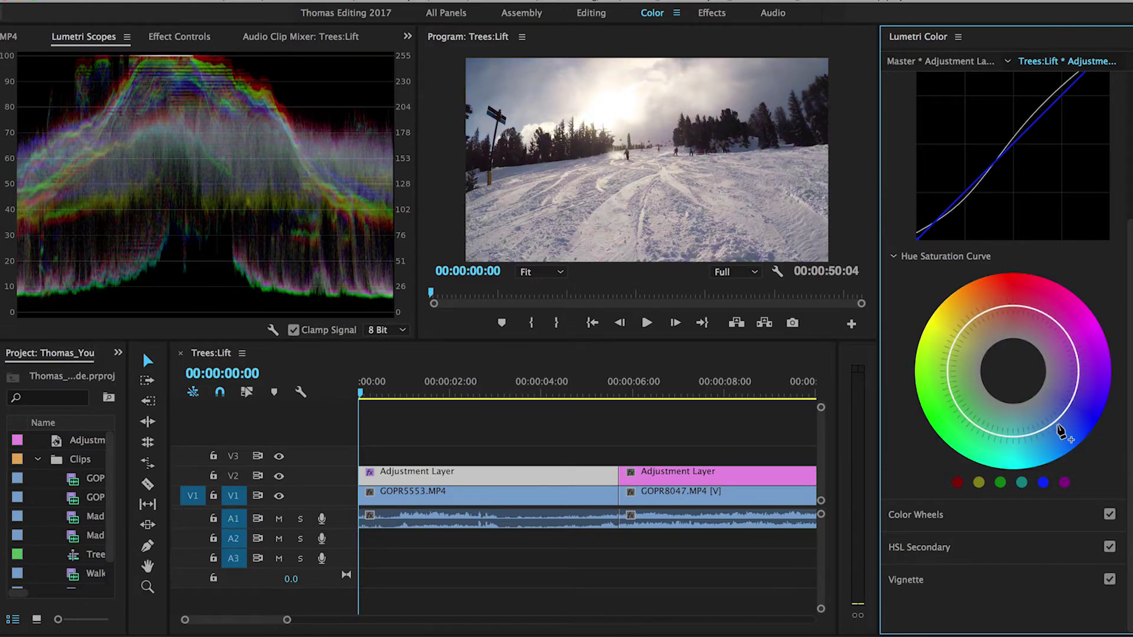
click(1043, 482)
key(super+s)
drag(1013, 307, 1013, 296)
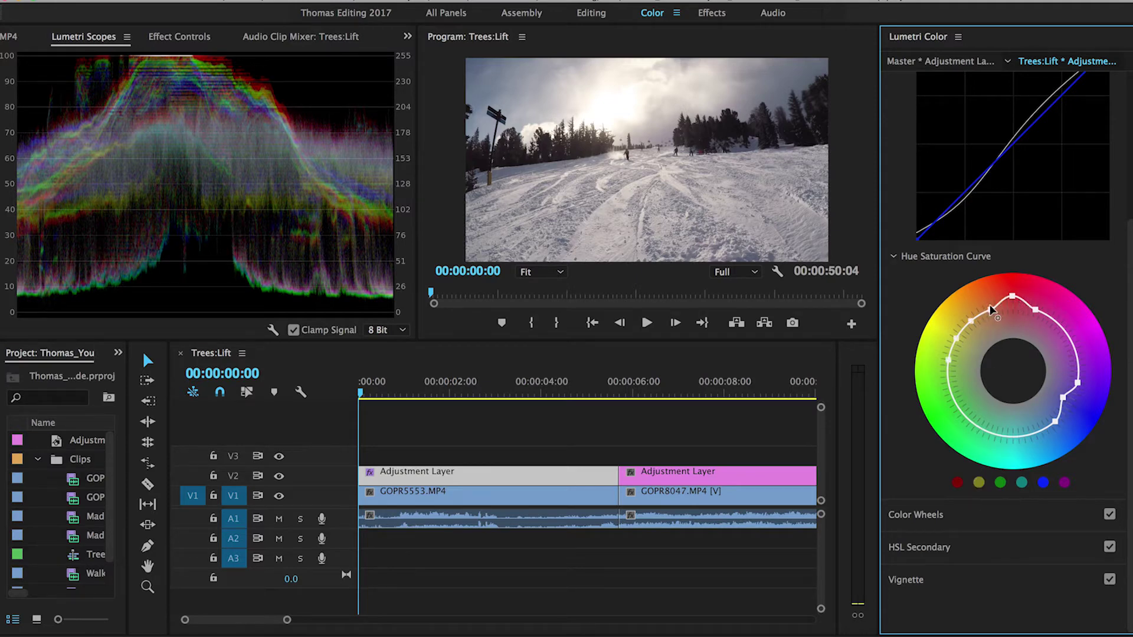
mouse_move(991, 312)
mouse_down()
mouse_move(986, 299)
mouse_move(968, 311)
mouse_up()
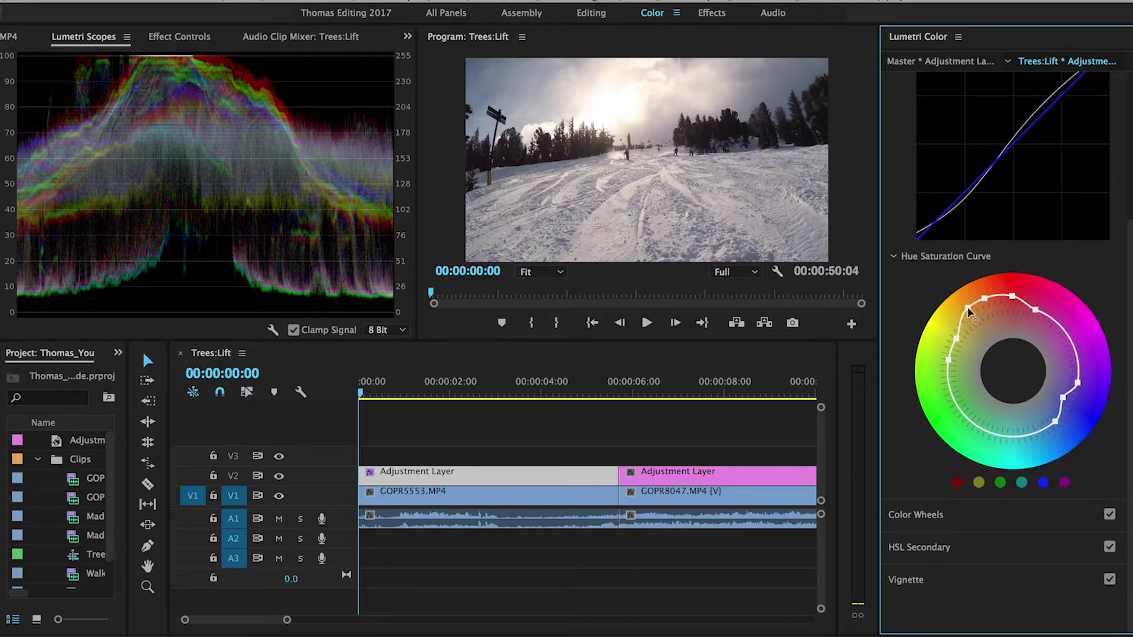
- In the Color Wheels, slightly lower the Shadows level and slightly raise the Midtones and Highlights levels
click(950, 524)
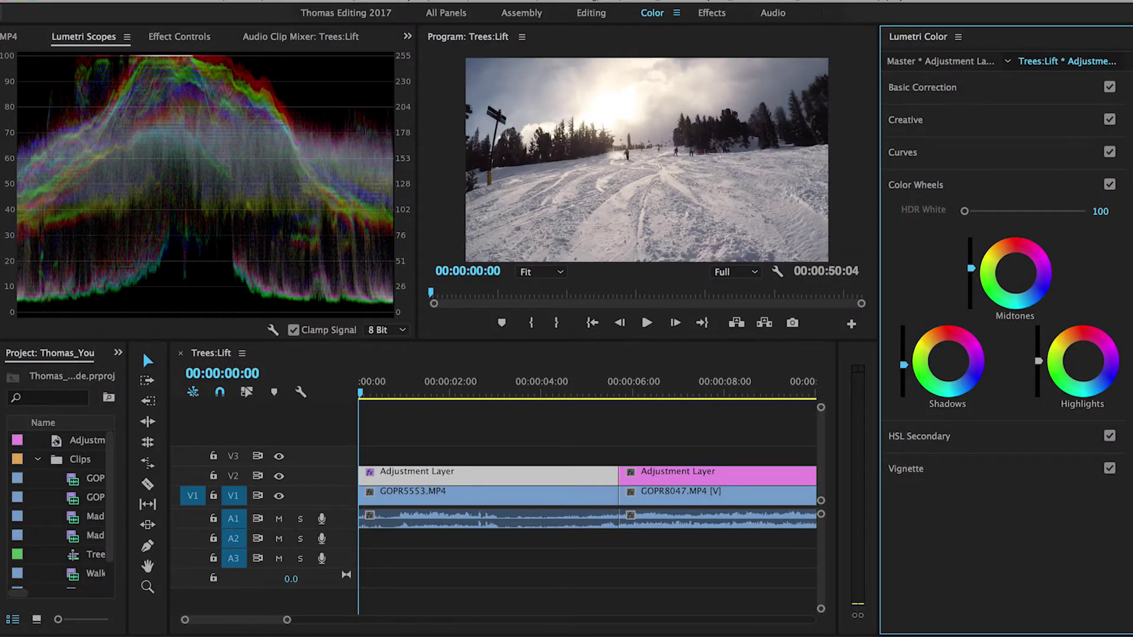
drag(1038, 358, 1039, 355)
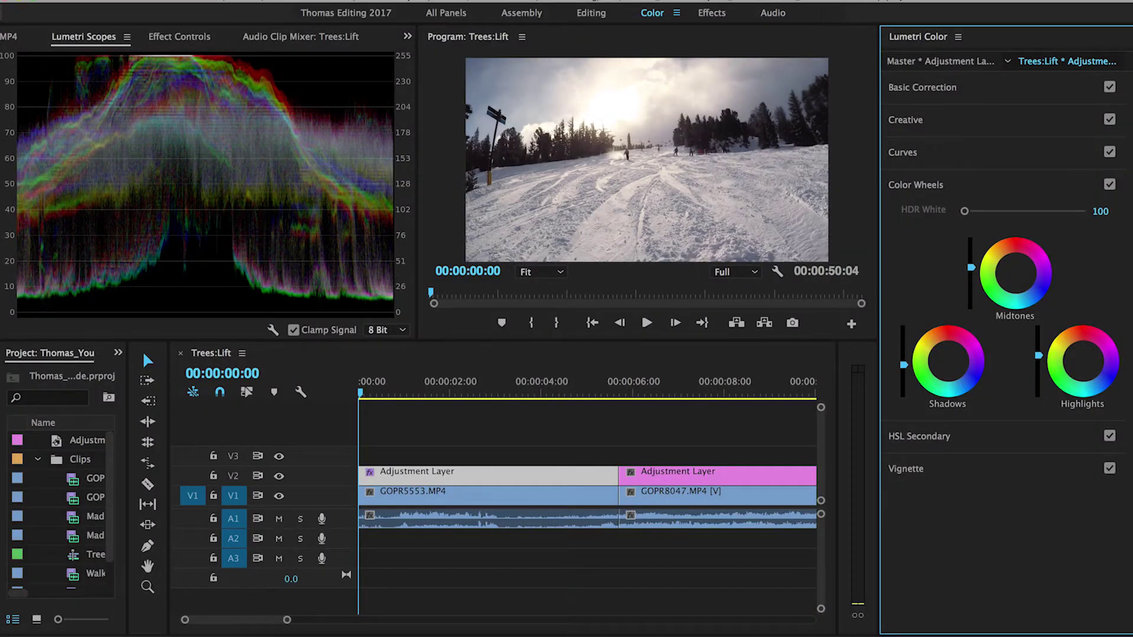
click(894, 206)
- Try a Vignette Amount of -1.7 with Roundness -14.5 and Feather 61.8, and reset the Amount to 0
click(909, 249)
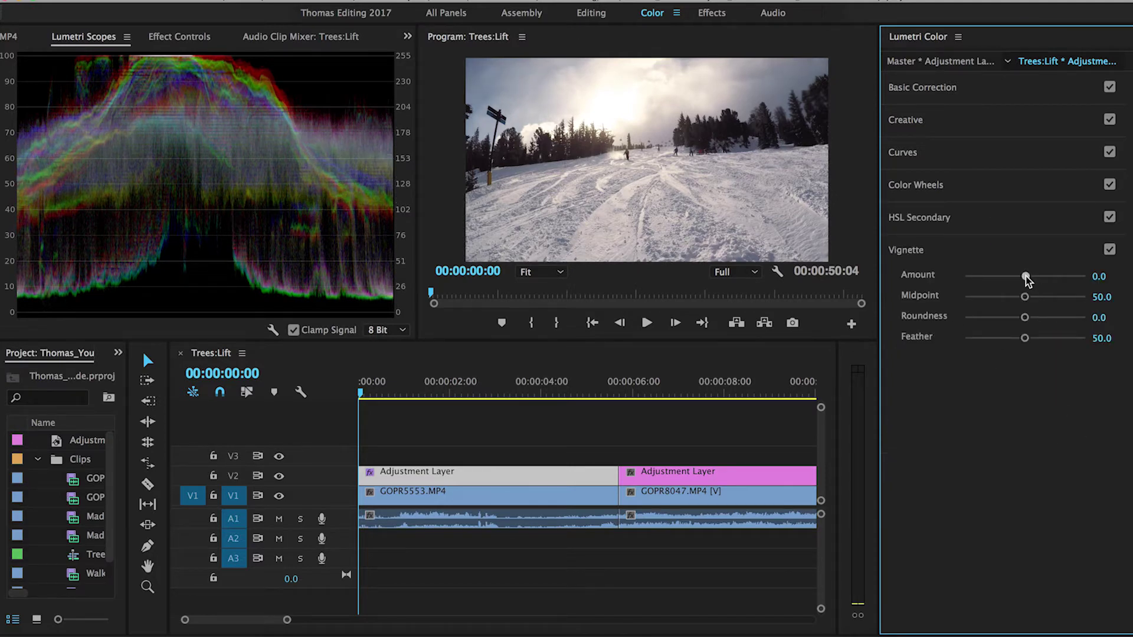
drag(1033, 278, 989, 288)
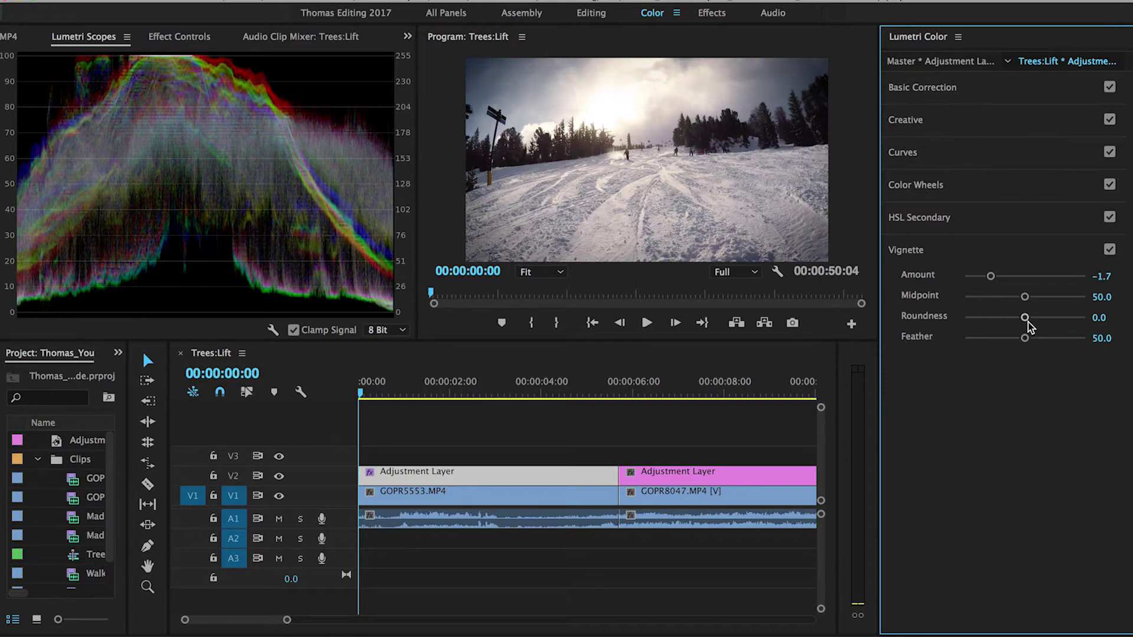
mouse_move(1027, 326)
mouse_down()
mouse_move(1088, 320)
mouse_move(1018, 329)
mouse_move(1056, 334)
mouse_move(1039, 336)
mouse_up()
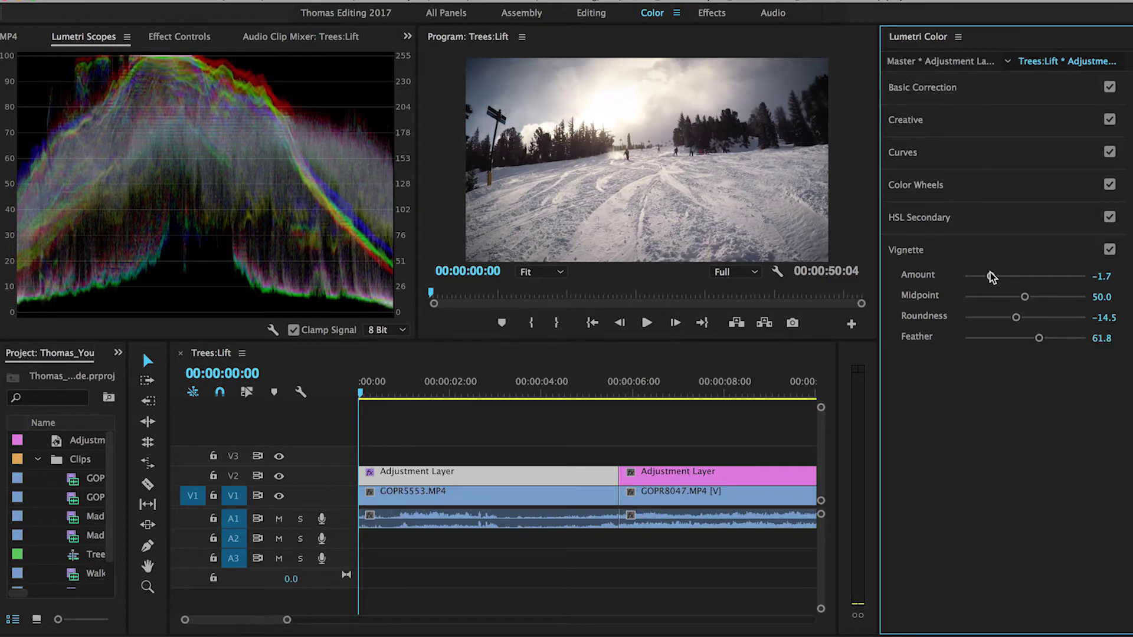
drag(990, 273, 1131, 289)
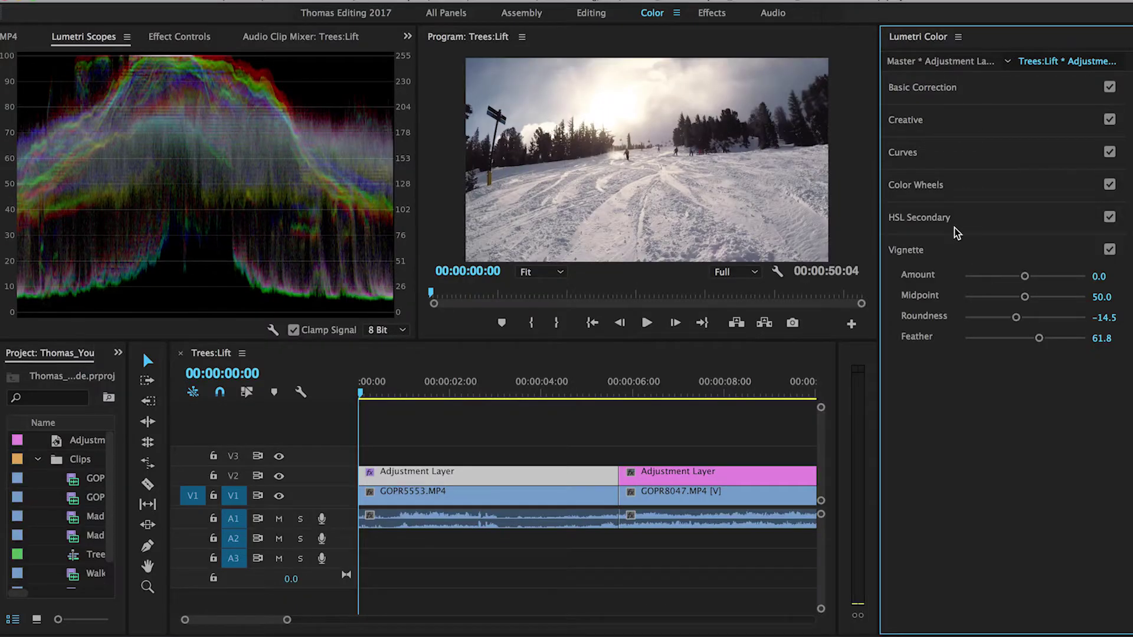
- Compare the first clip near 00:00:04:23 with and without the adjustment layers on track V2
click(954, 228)
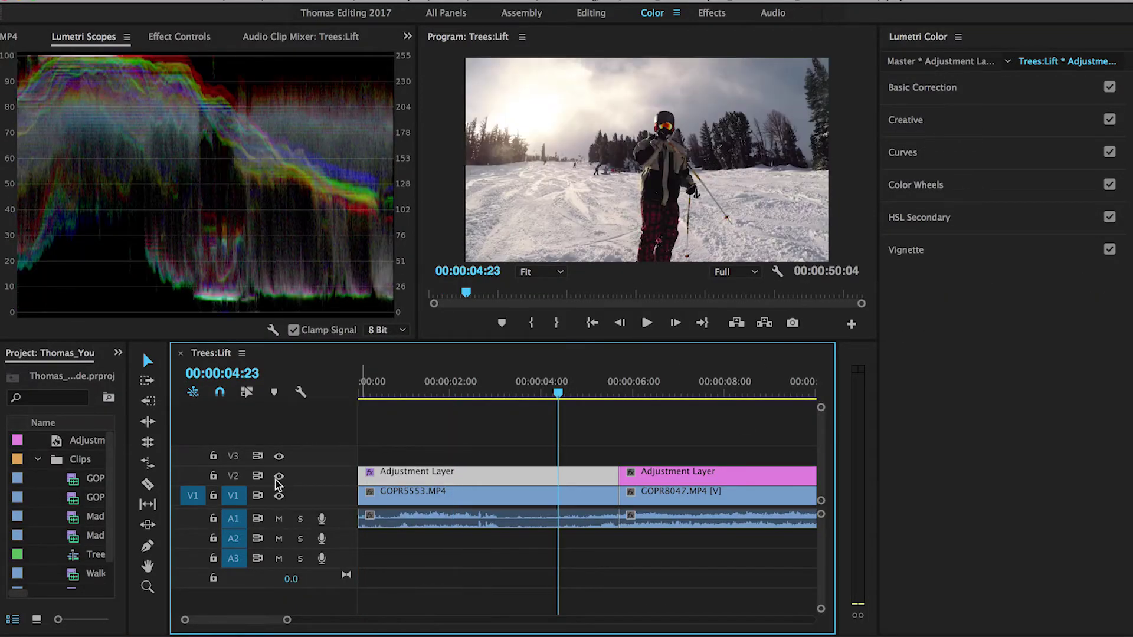
click(279, 476)
click(279, 476)
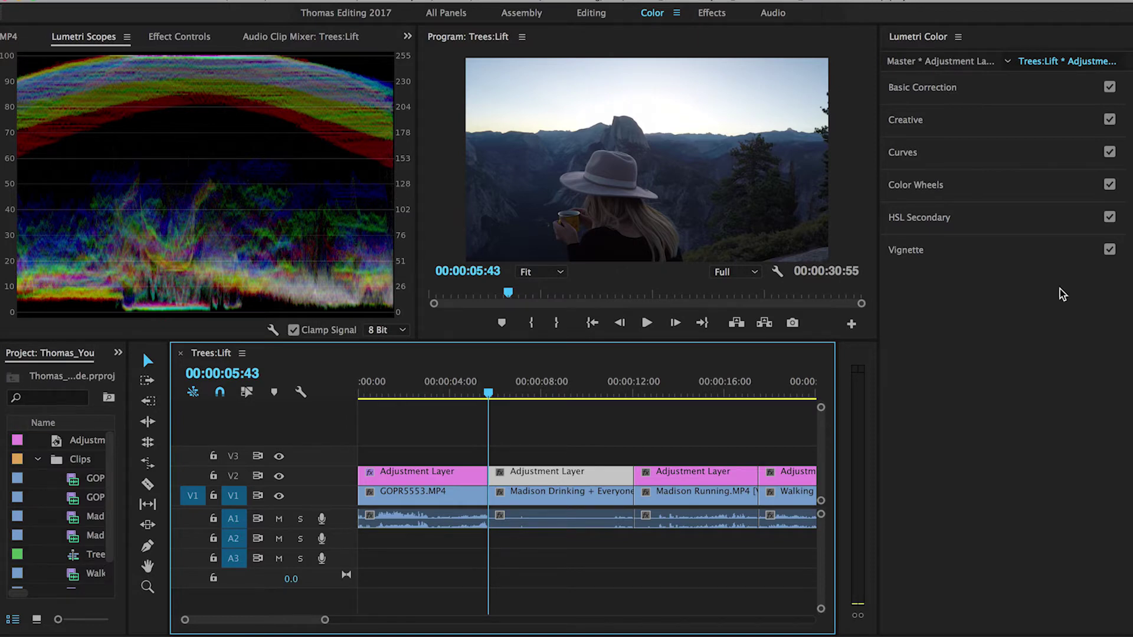
- In Basic Correction, set the Temperature to 6.6 and the Exposure to 0.7 on the second clip's adjustment layer
click(904, 89)
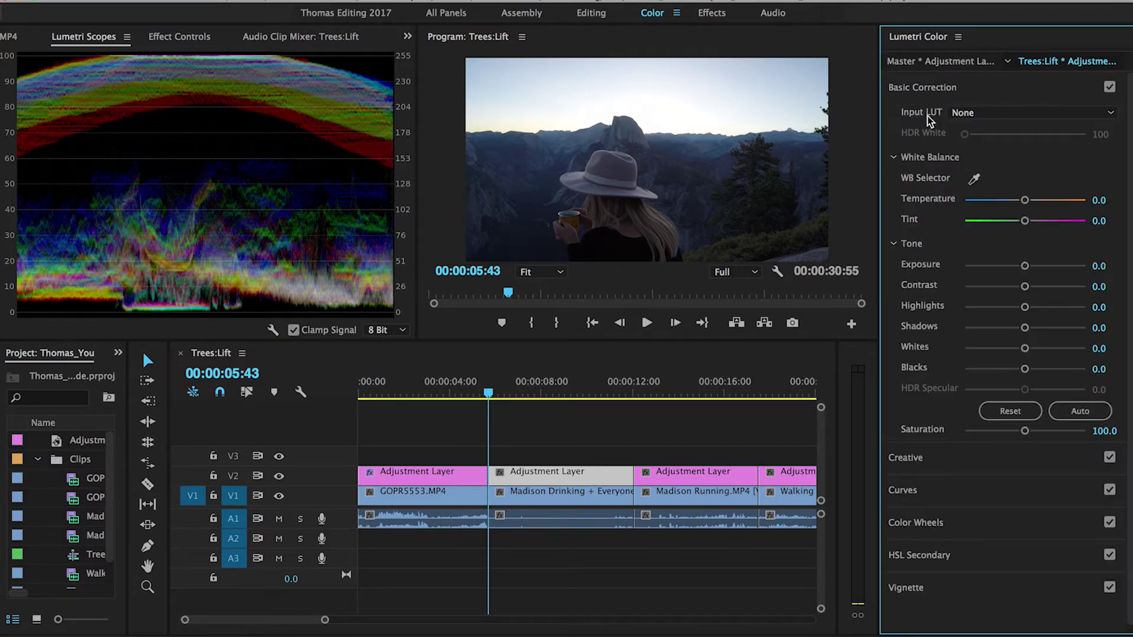
drag(1027, 201, 1028, 203)
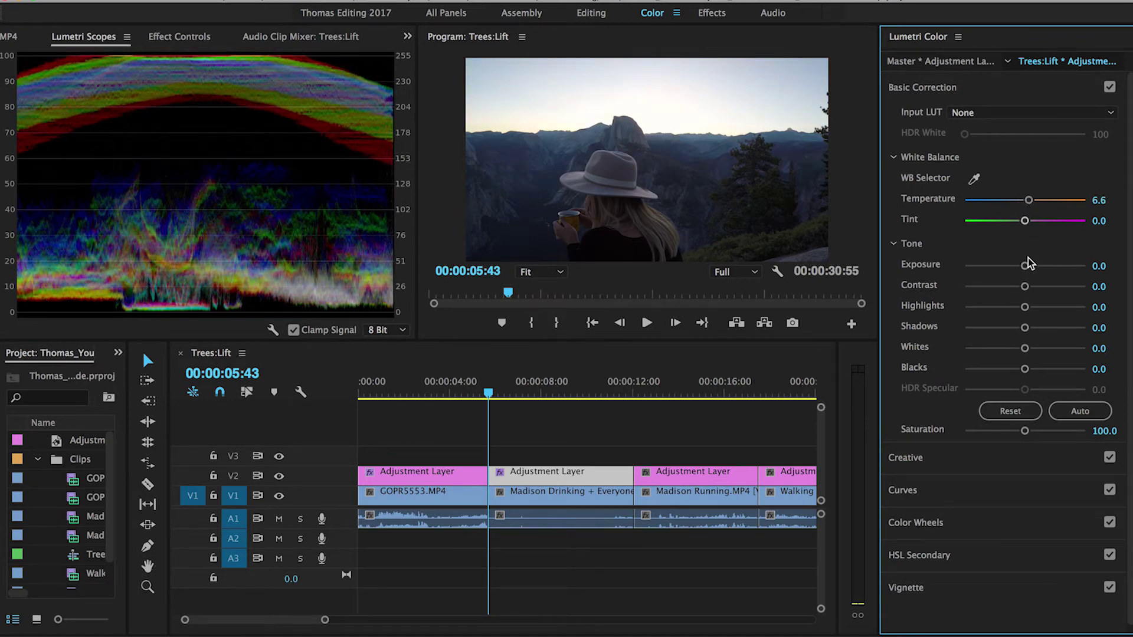
mouse_move(1026, 266)
mouse_down()
mouse_move(1036, 265)
mouse_move(1016, 264)
mouse_move(1043, 265)
mouse_up()
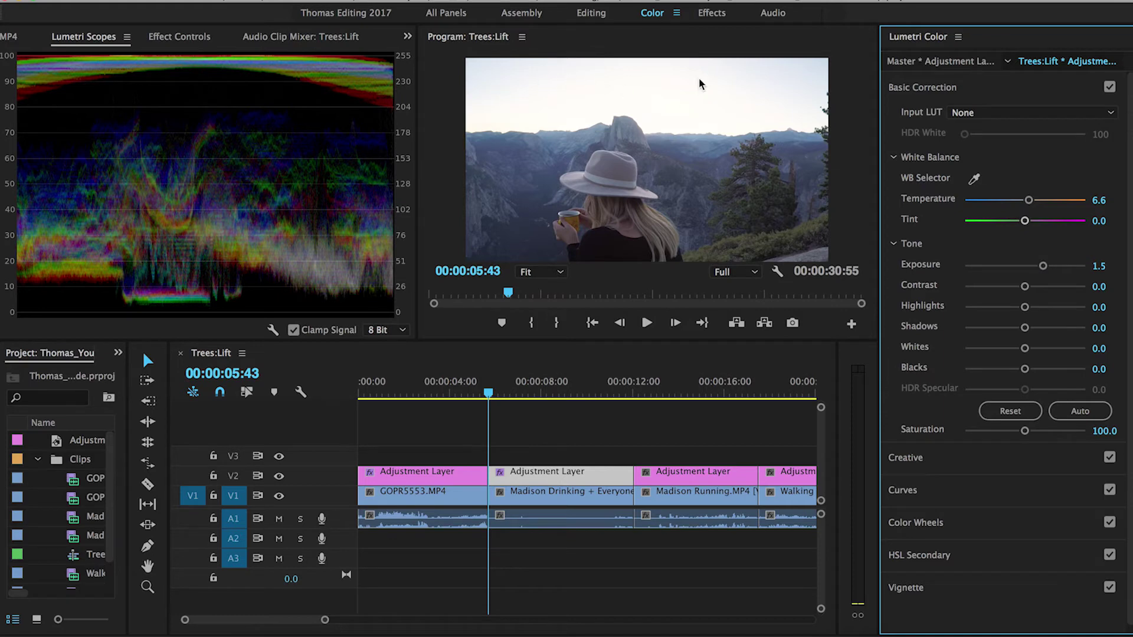
drag(1042, 265, 1033, 266)
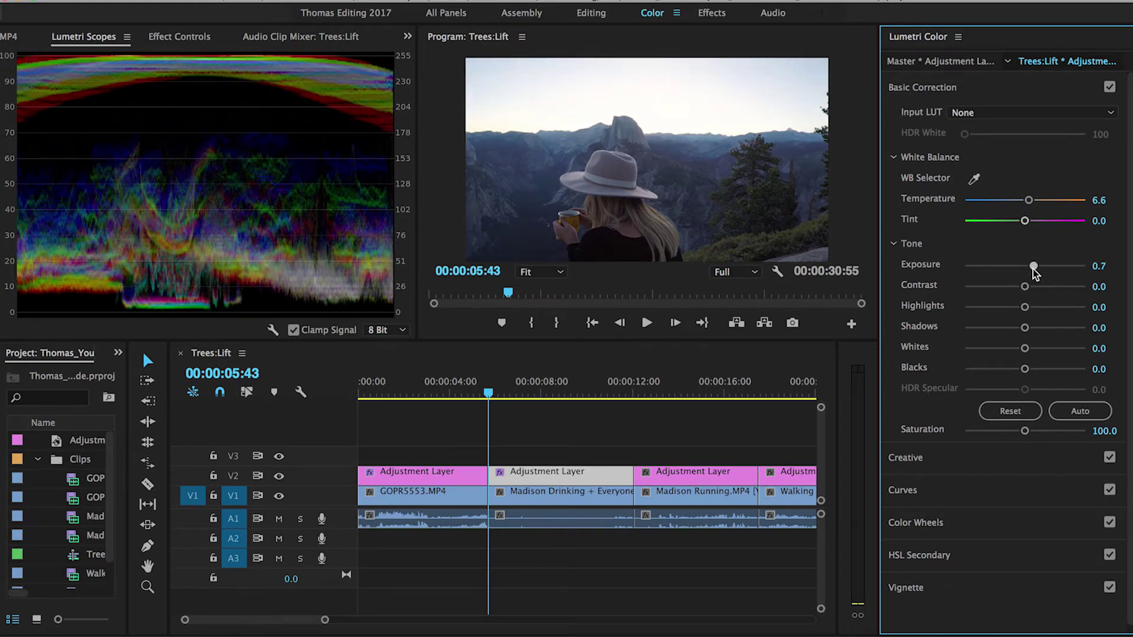
- Set Contrast to 15.8, Highlights to -44.7, Shadows to 47.4, Whites to -25.0 and Blacks to -26.3 on the same adjustment layer
mouse_move(1024, 307)
mouse_down()
mouse_move(976, 306)
mouse_move(1036, 289)
mouse_up()
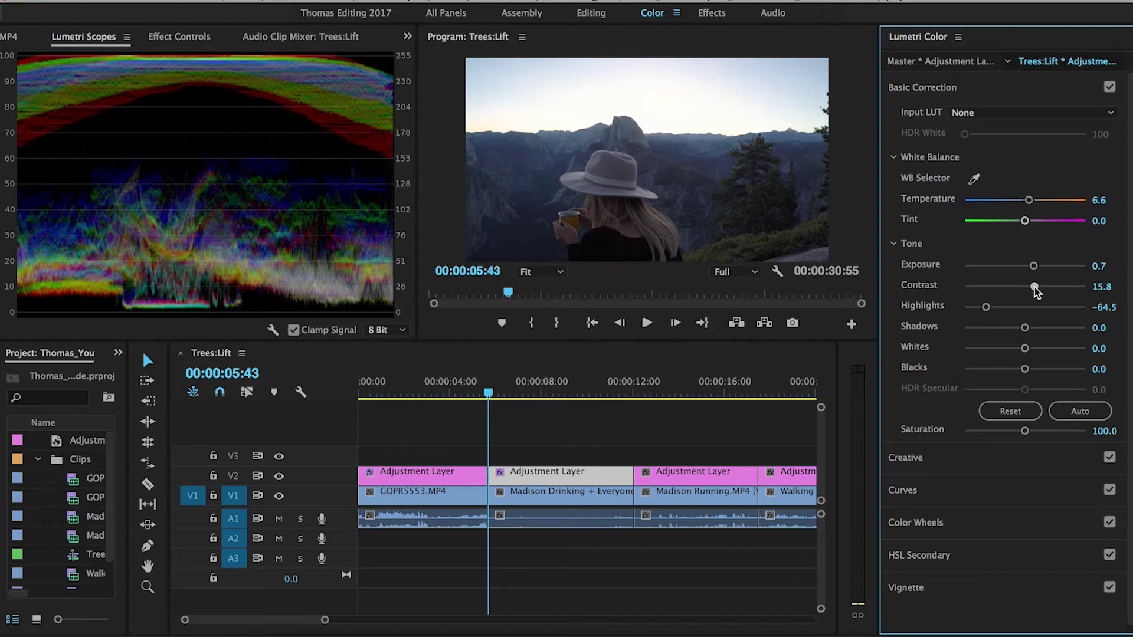
drag(1031, 332, 1046, 332)
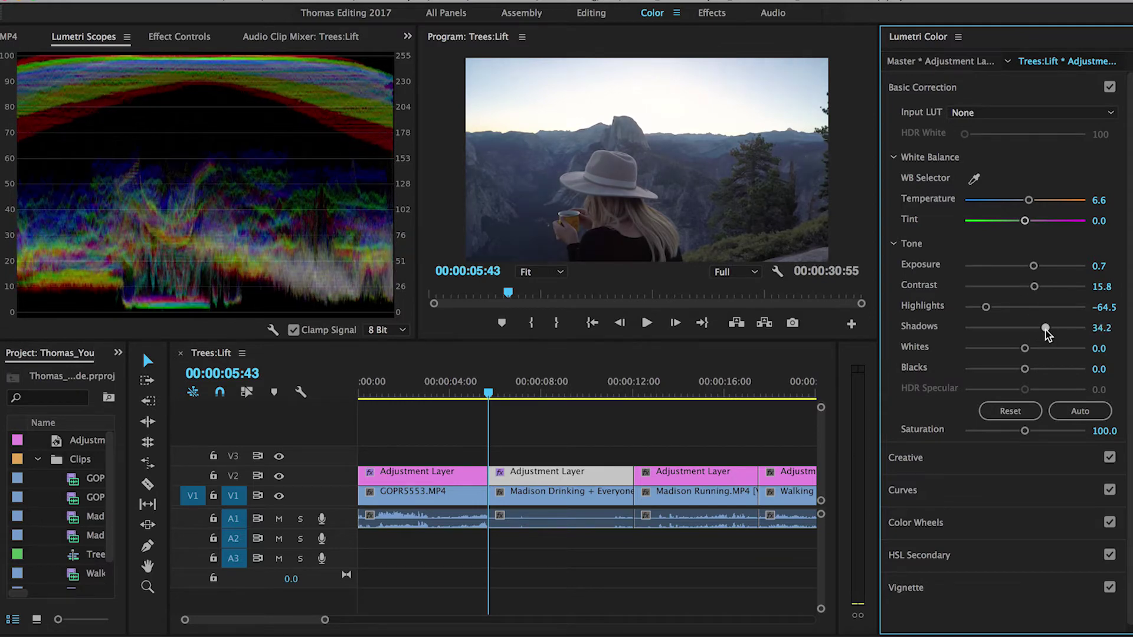
mouse_move(1025, 368)
mouse_down()
mouse_move(1009, 371)
mouse_move(1024, 351)
mouse_move(996, 354)
mouse_move(1016, 354)
mouse_up()
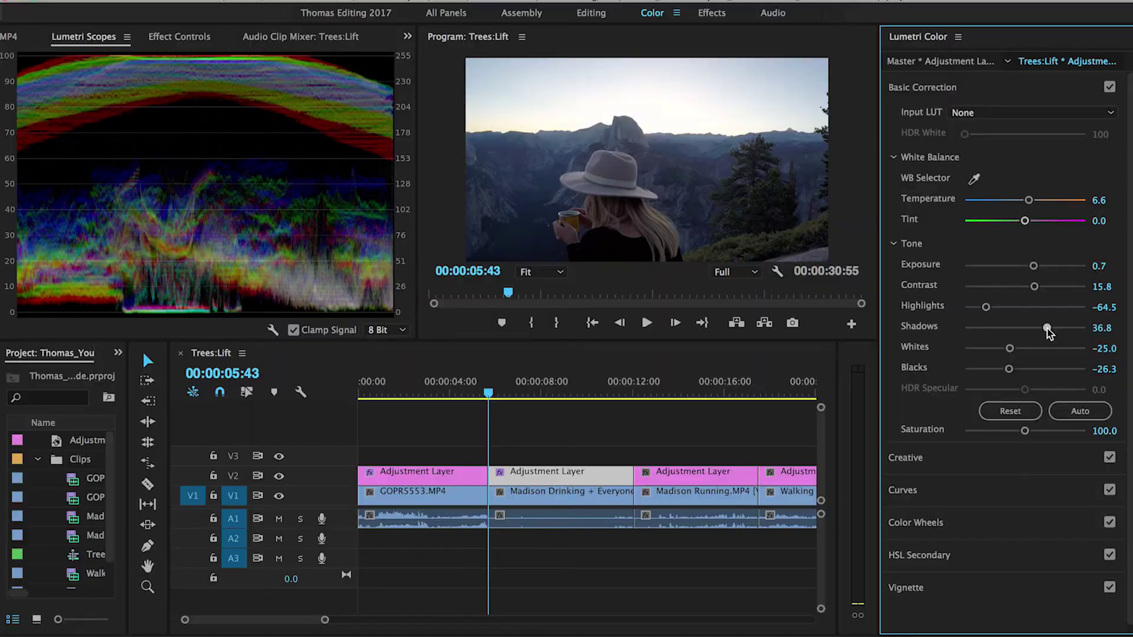
mouse_move(1047, 324)
mouse_down()
mouse_move(1064, 328)
mouse_move(1053, 328)
mouse_up()
drag(986, 308, 998, 308)
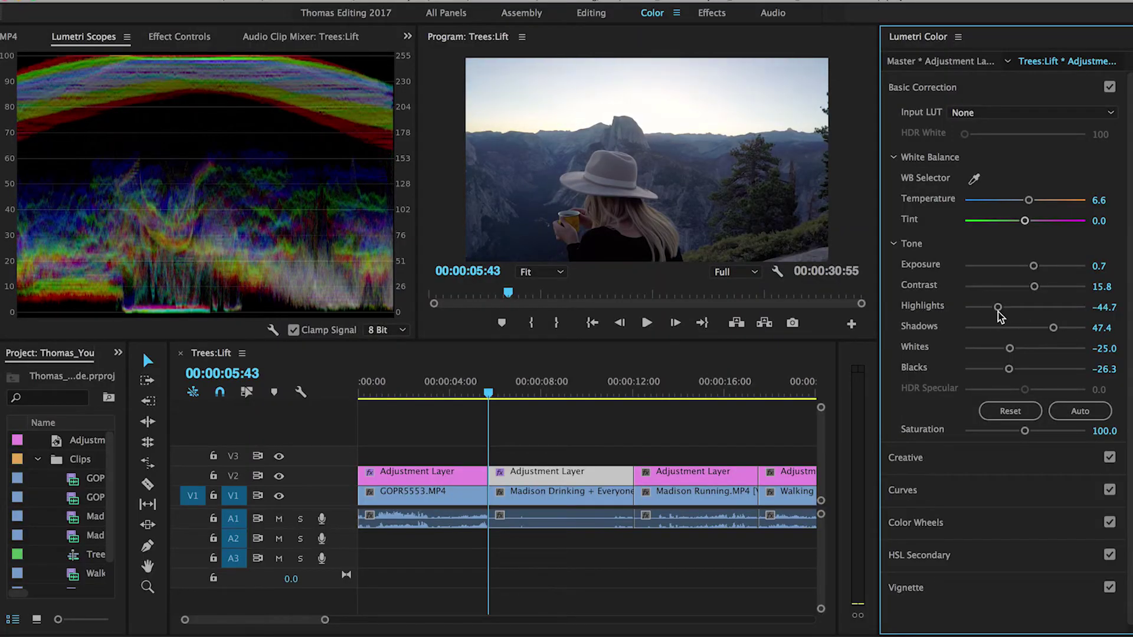
- In the Creative section, set Faded Film to 15.1, Sharpen to 10 and Vibrance to 34.2
click(1003, 457)
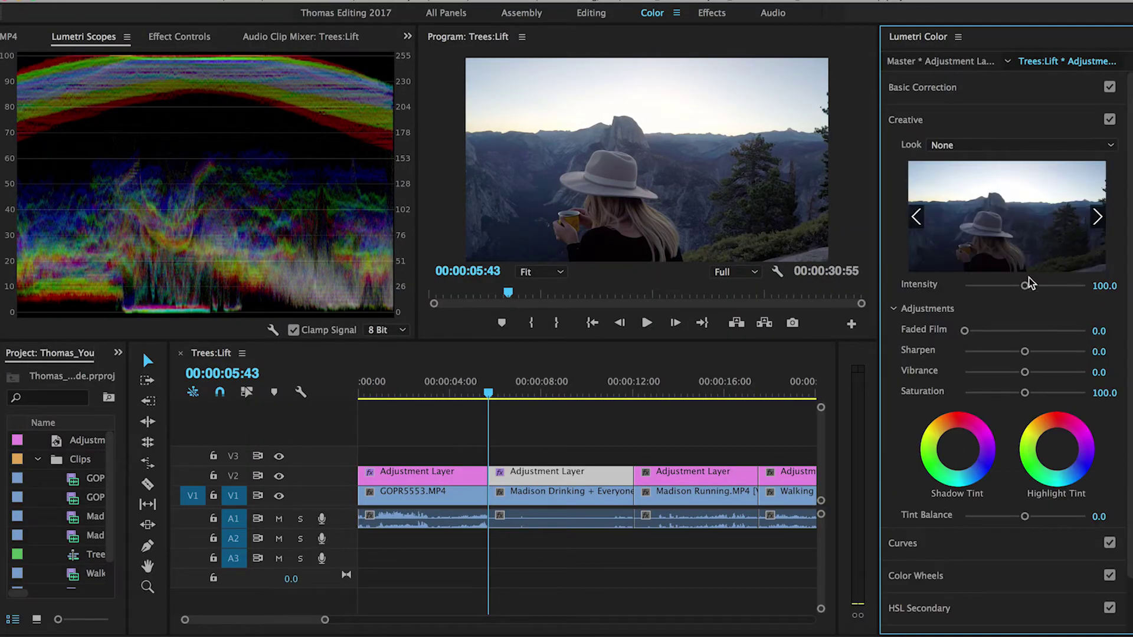
drag(964, 332, 983, 332)
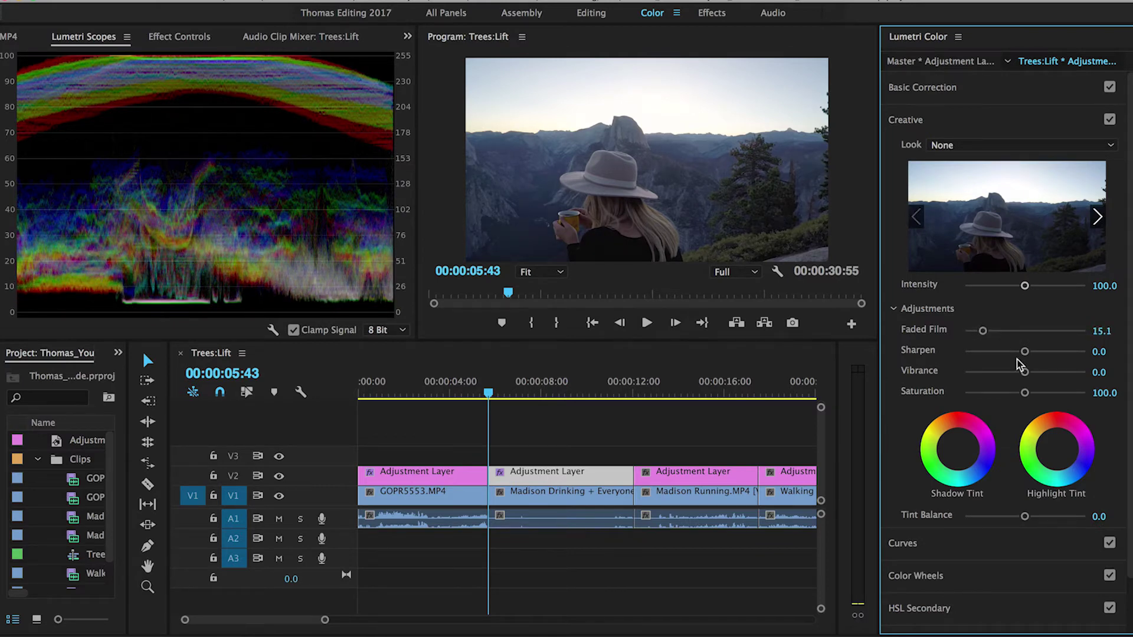
drag(1031, 378, 1032, 352)
click(1104, 351)
text(10)
key(Return)
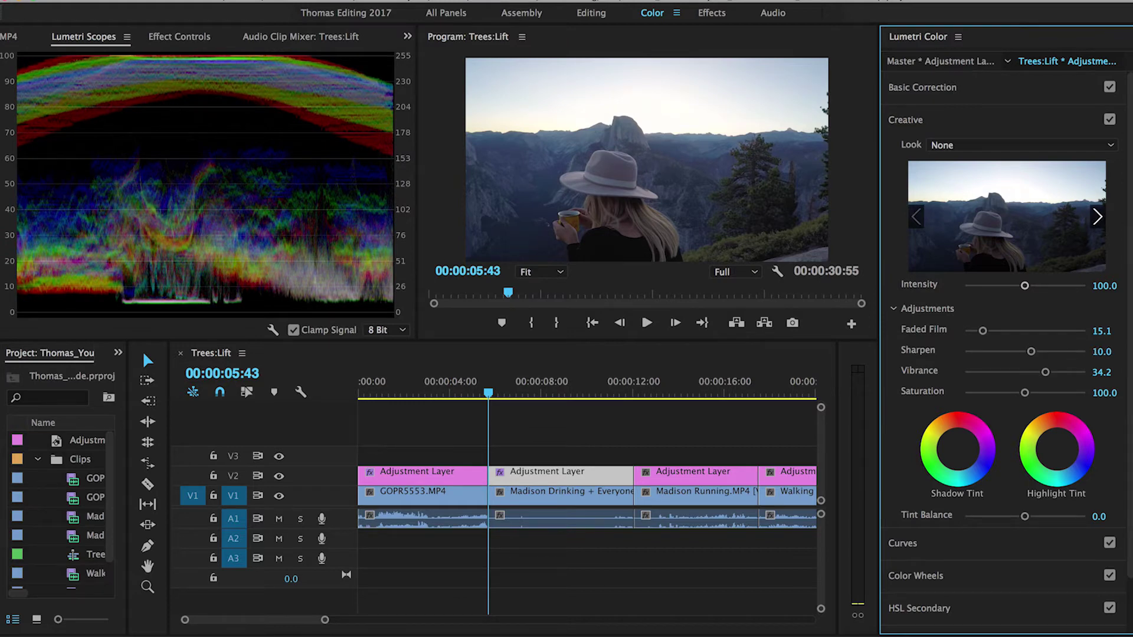
- Tint the shadows slightly toward orange and the highlights slightly toward blue, with a Tint Balance of 25.0
drag(955, 455, 956, 444)
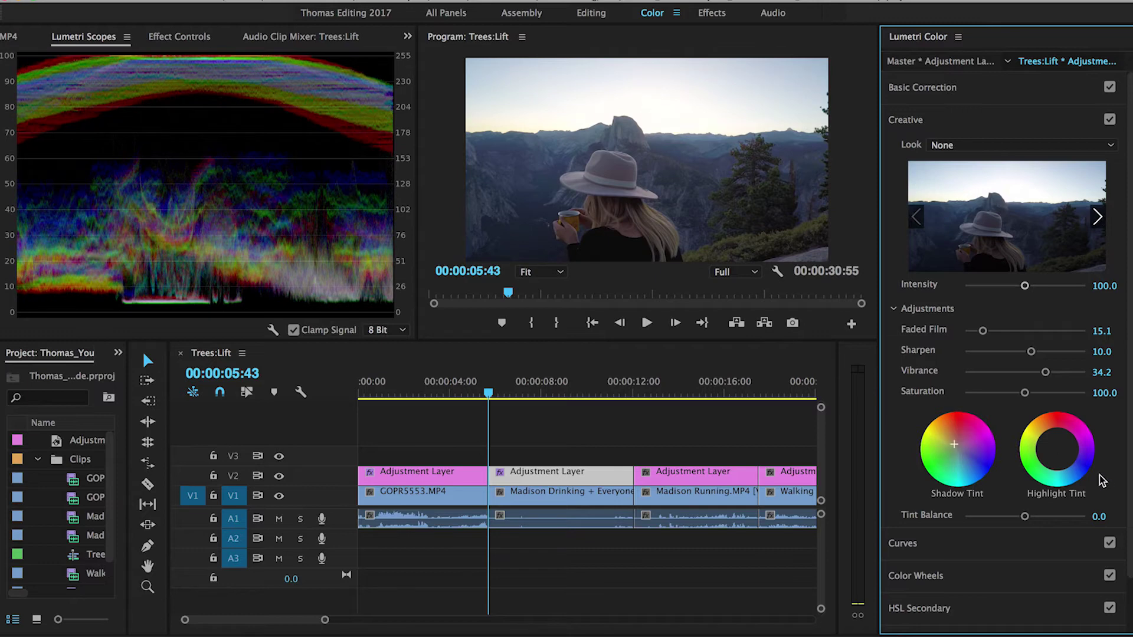
drag(1057, 450, 1060, 451)
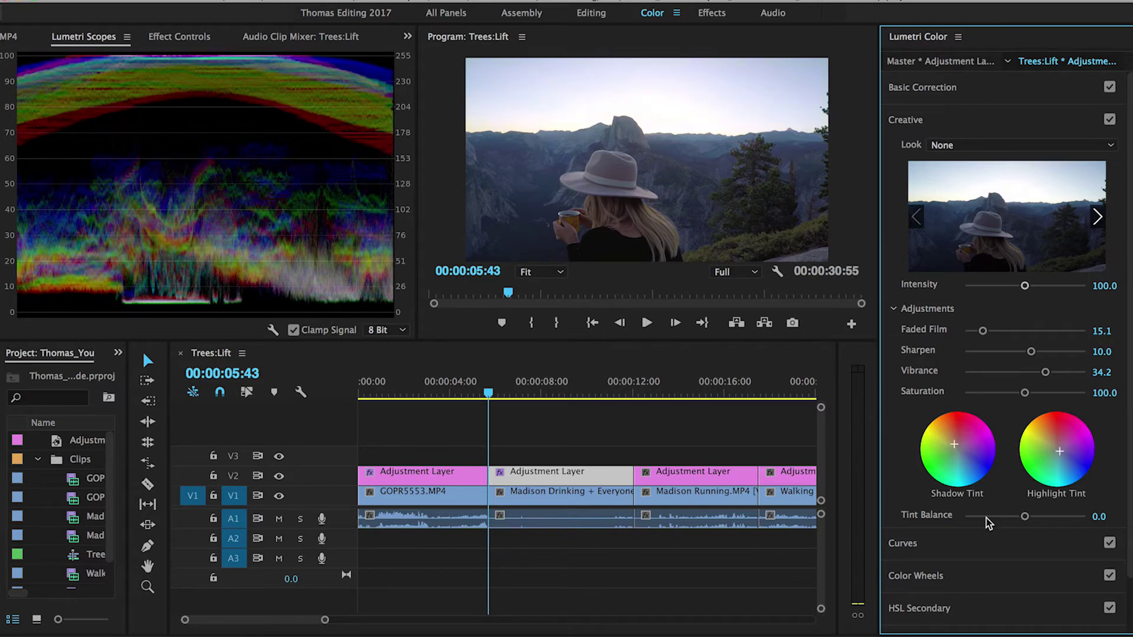
mouse_move(1024, 516)
mouse_down()
mouse_move(1043, 514)
mouse_move(950, 517)
mouse_move(1038, 519)
mouse_up()
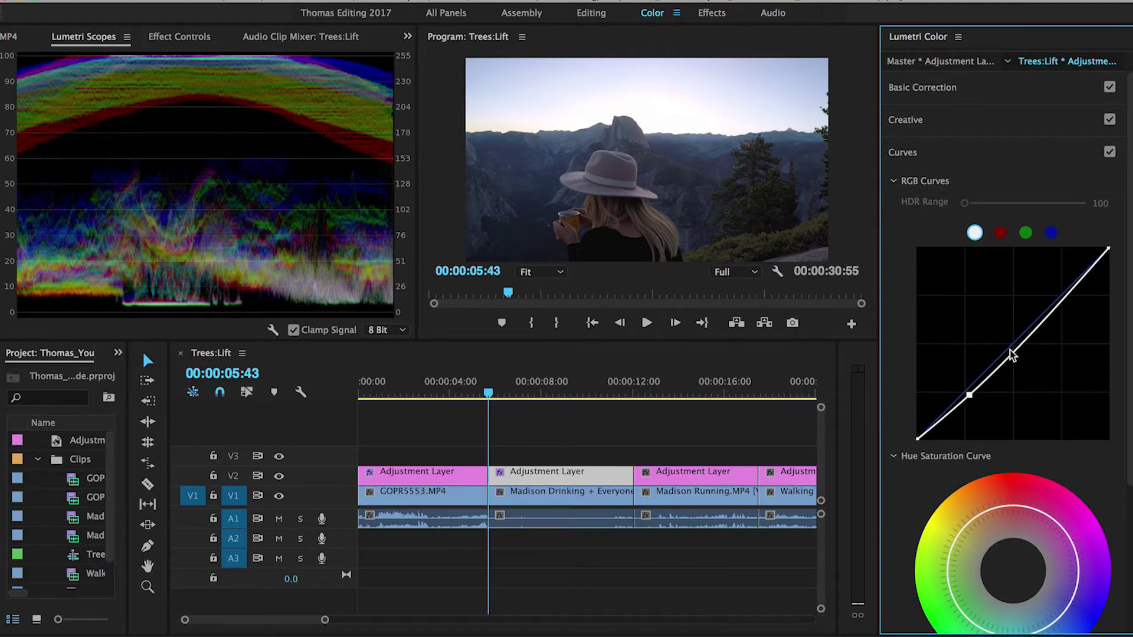
- Shape the RGB curve by raising the midtones slightly, anchoring the highlights near the diagonal and lifting the black point
drag(1012, 354, 1012, 340)
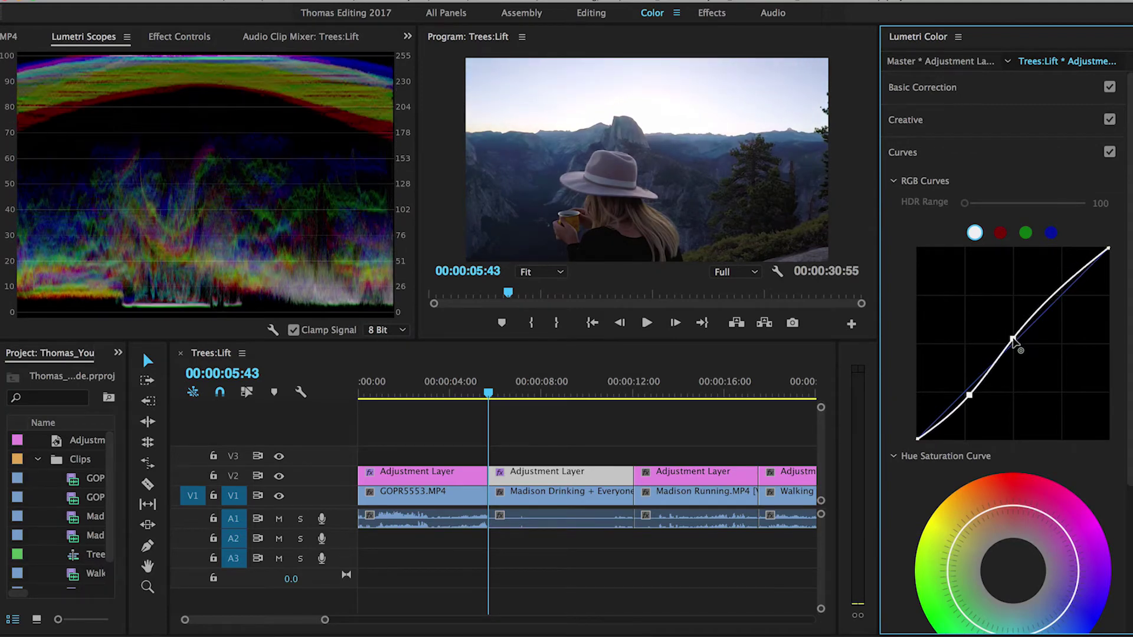
drag(1064, 286, 1064, 293)
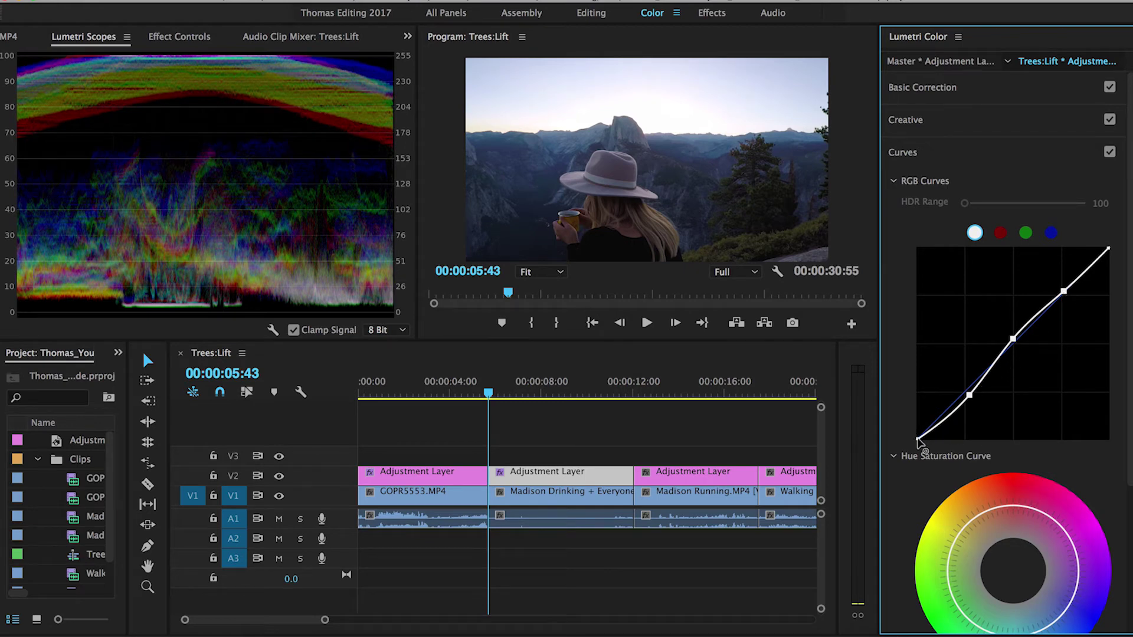
drag(919, 441, 915, 427)
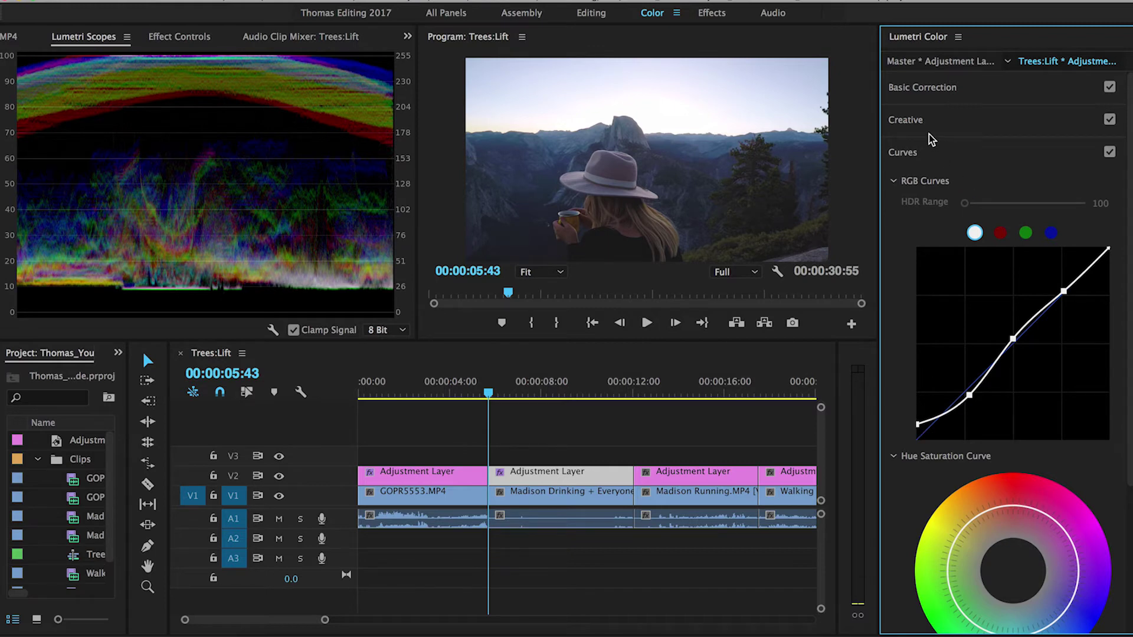
- Reduce Faded Film to 9.9 and compare the second clip with and without the adjustment layers on track V2
click(913, 121)
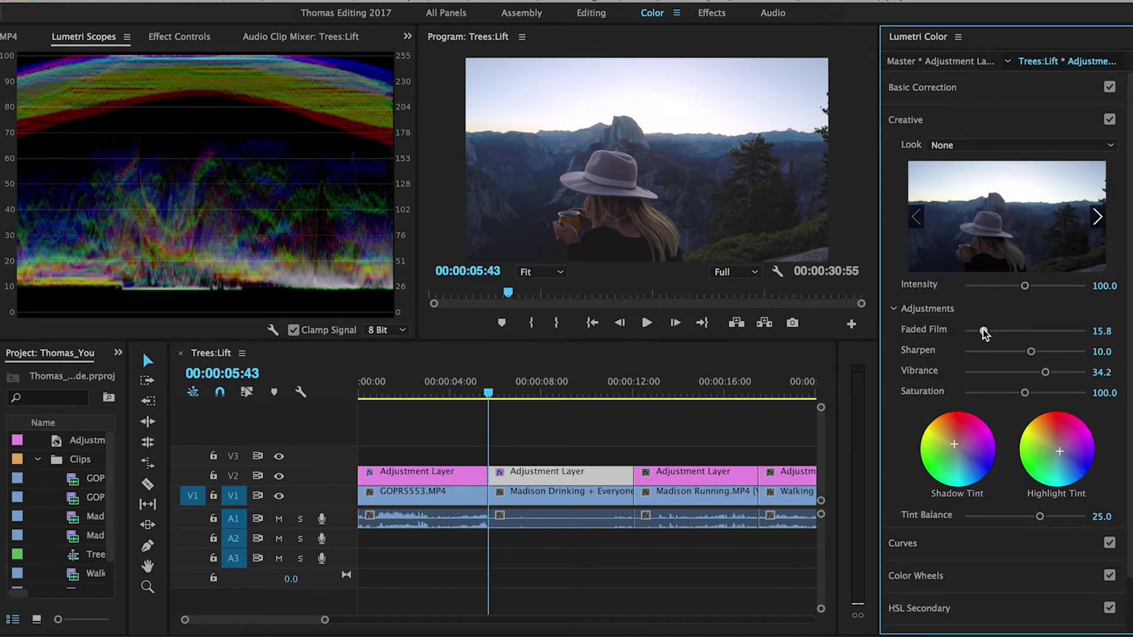
drag(984, 334, 978, 334)
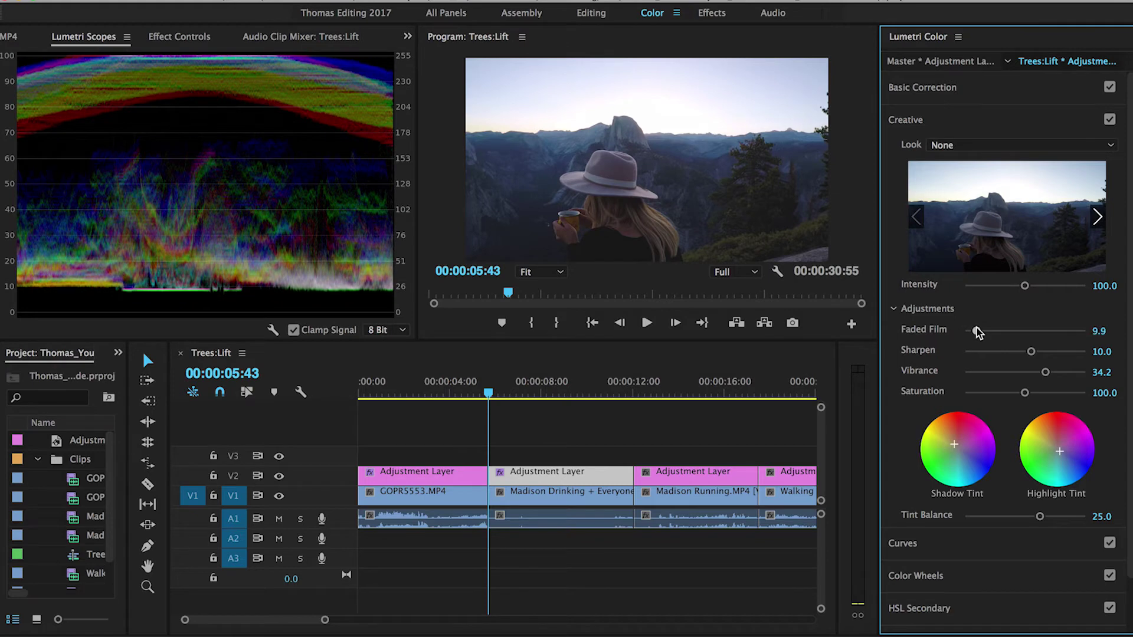
click(278, 477)
click(278, 476)
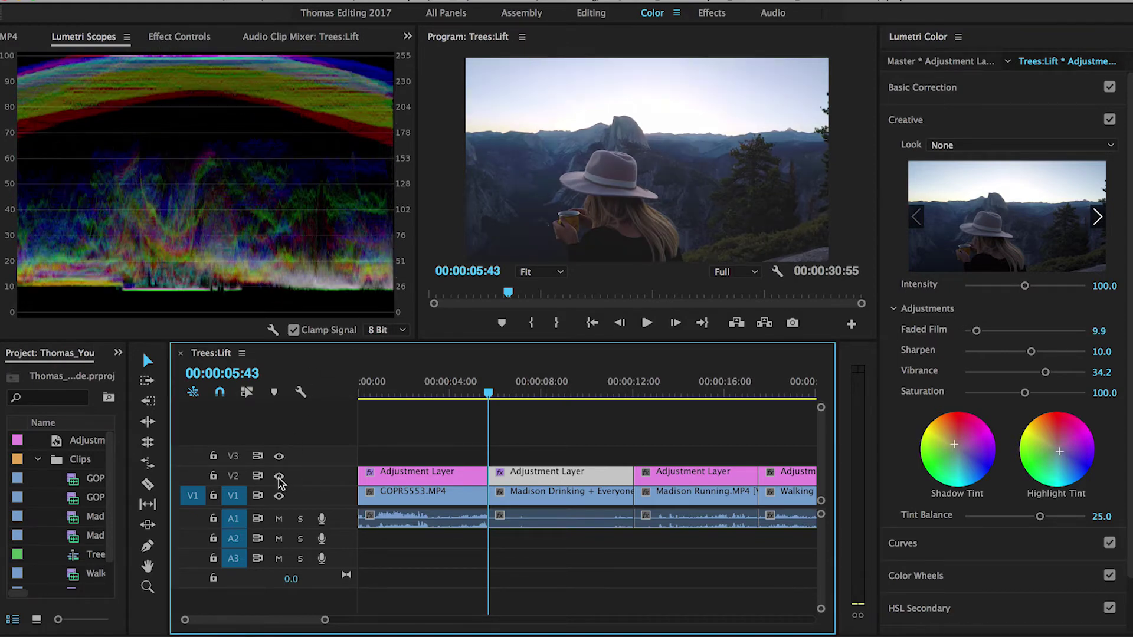
click(279, 477)
click(279, 478)
- At 00:00:08:26, use the Color Wheels to raise the Midtones level slightly, warm the Shadows toward orange and shift the Highlights toward blue
drag(533, 391, 550, 391)
click(916, 575)
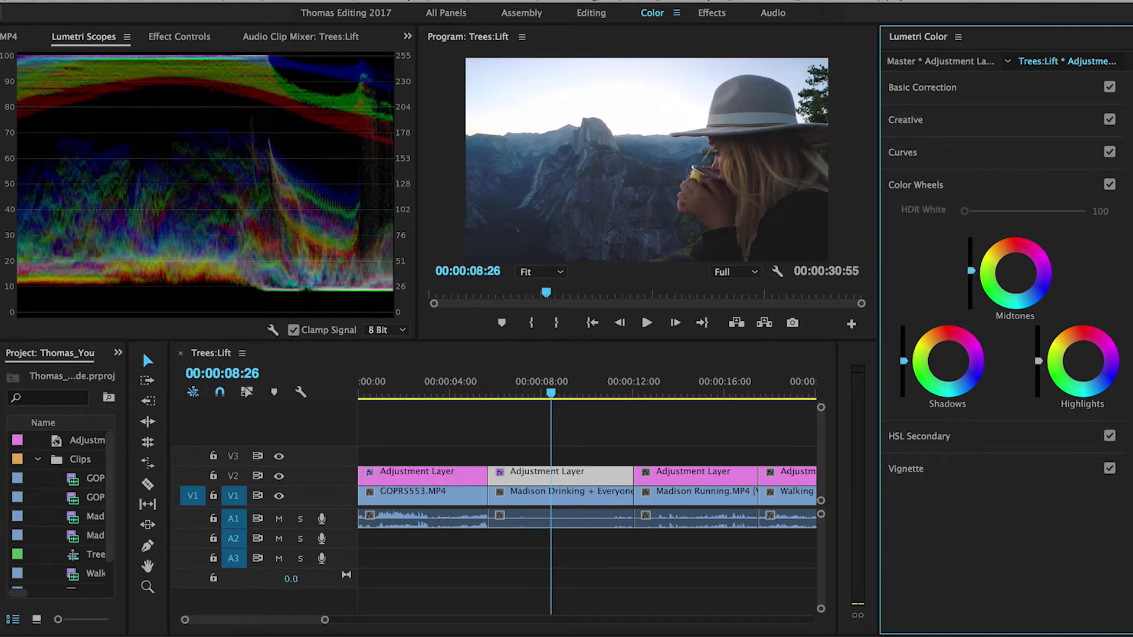
drag(970, 270, 971, 267)
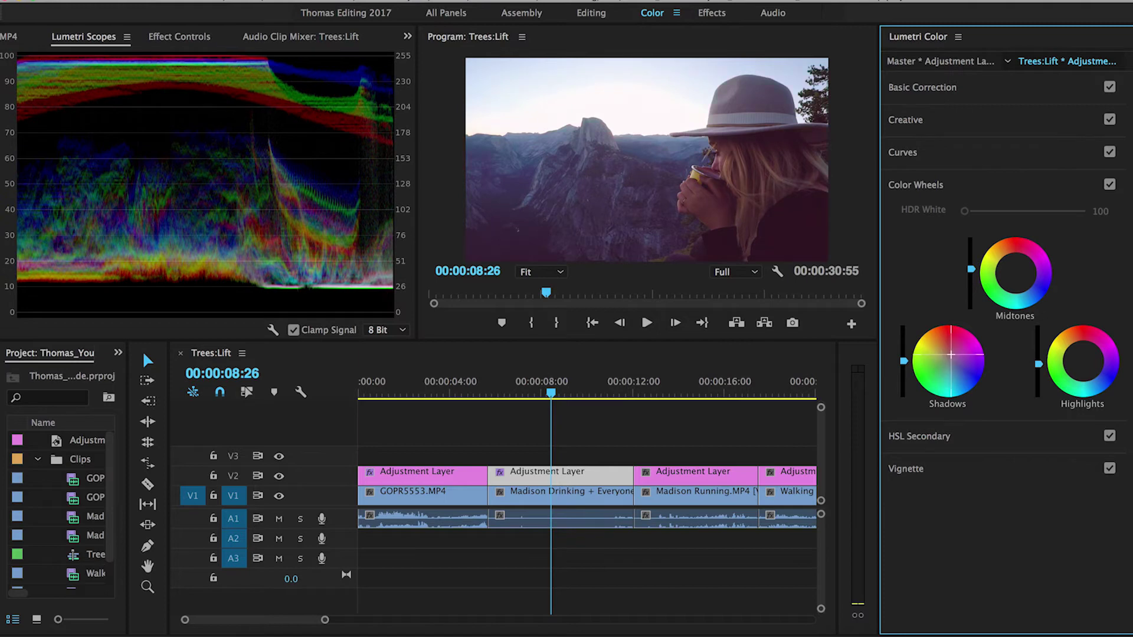
drag(948, 361, 944, 355)
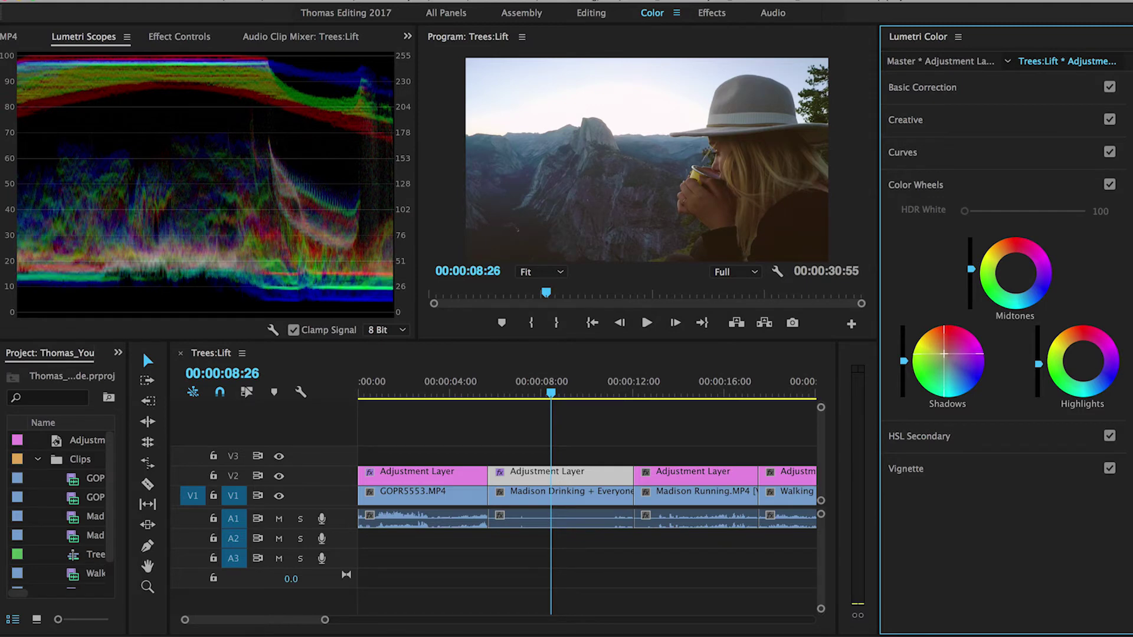
drag(1083, 362, 1086, 365)
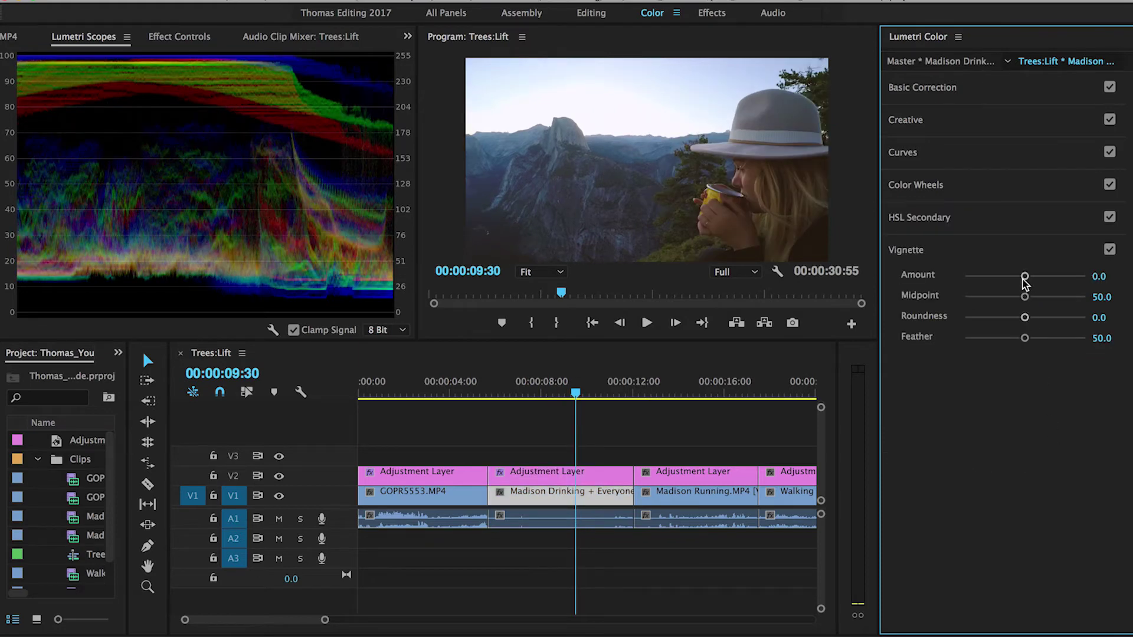
- Add a vignette to the second video clip on V1 with an Amount of -1.1 and a Feather of 64.5
drag(1023, 277, 1001, 278)
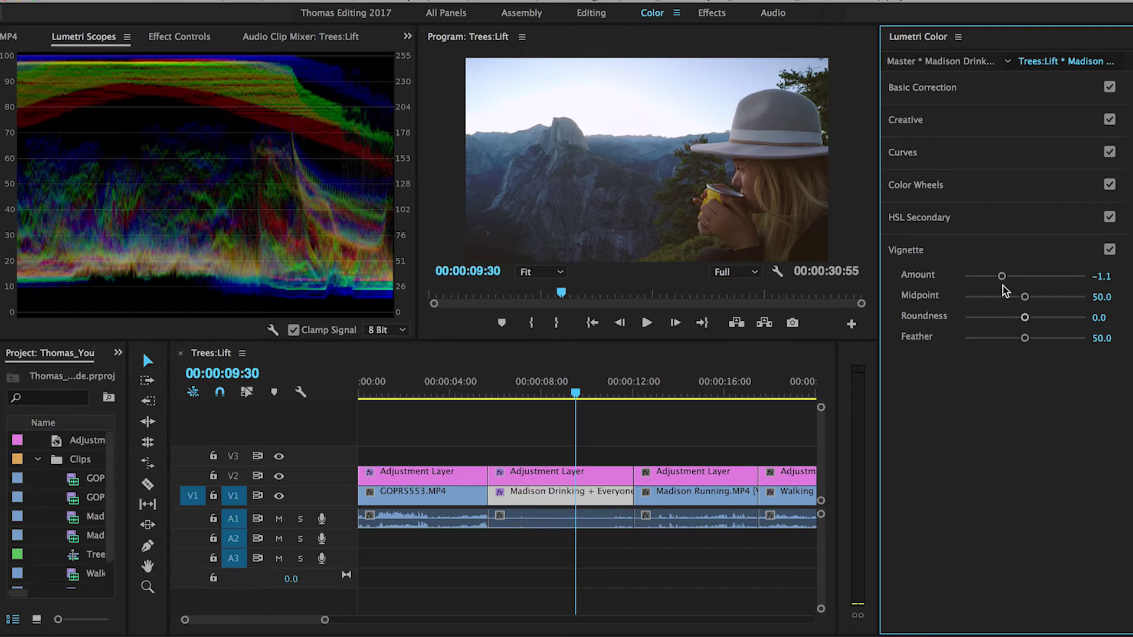
drag(1025, 338, 1043, 339)
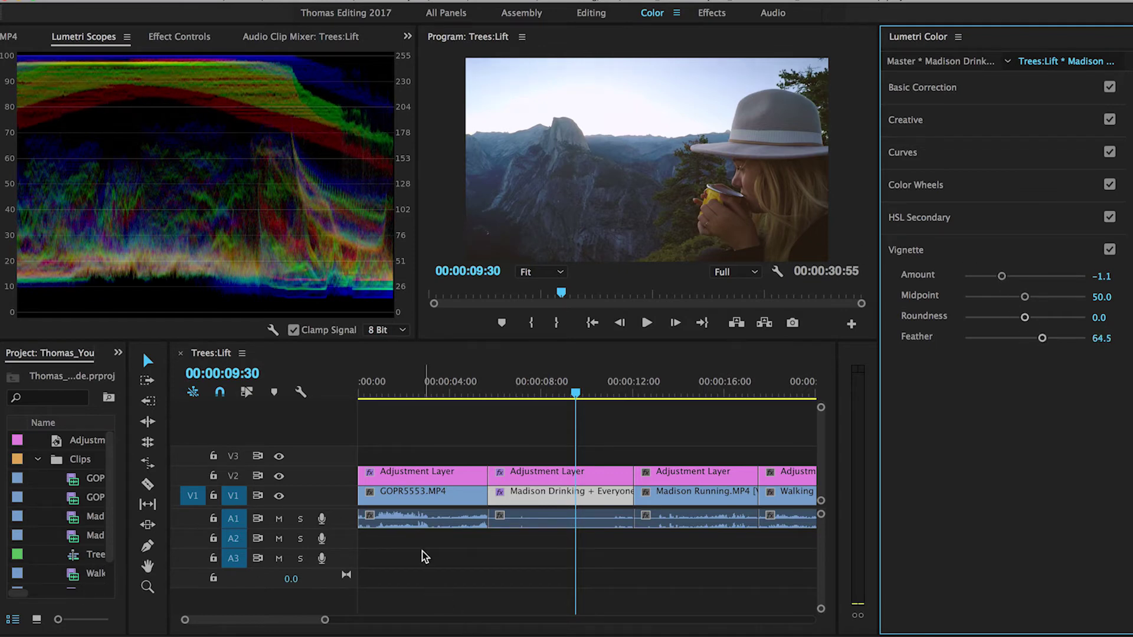
click(497, 392)
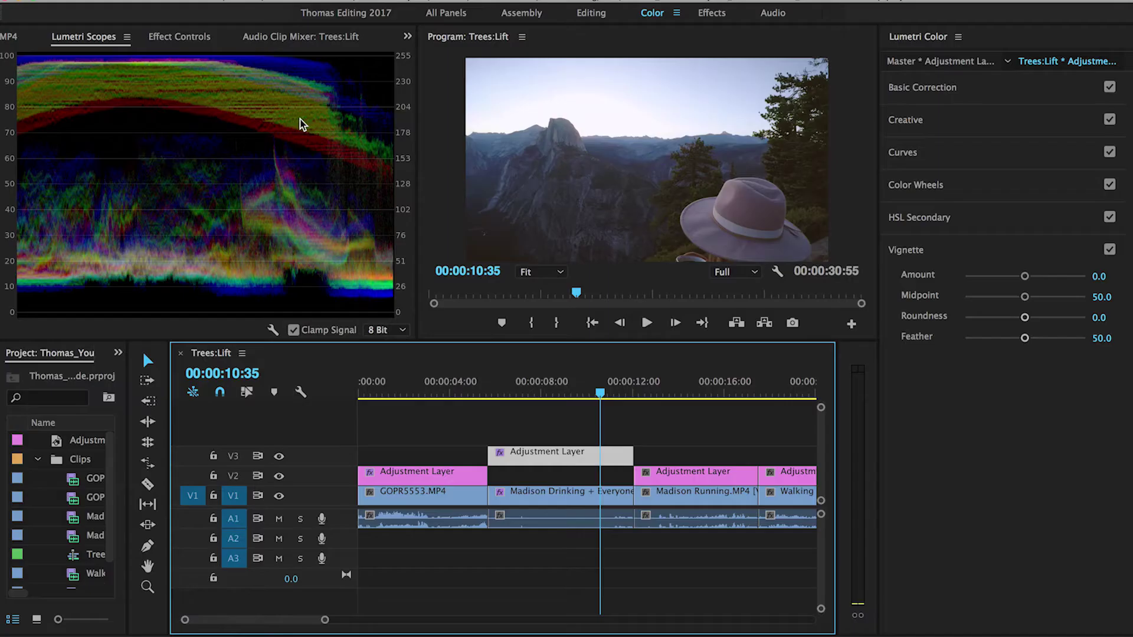
- Set the opacity of the adjustment layer on track V3 to 50%
click(165, 37)
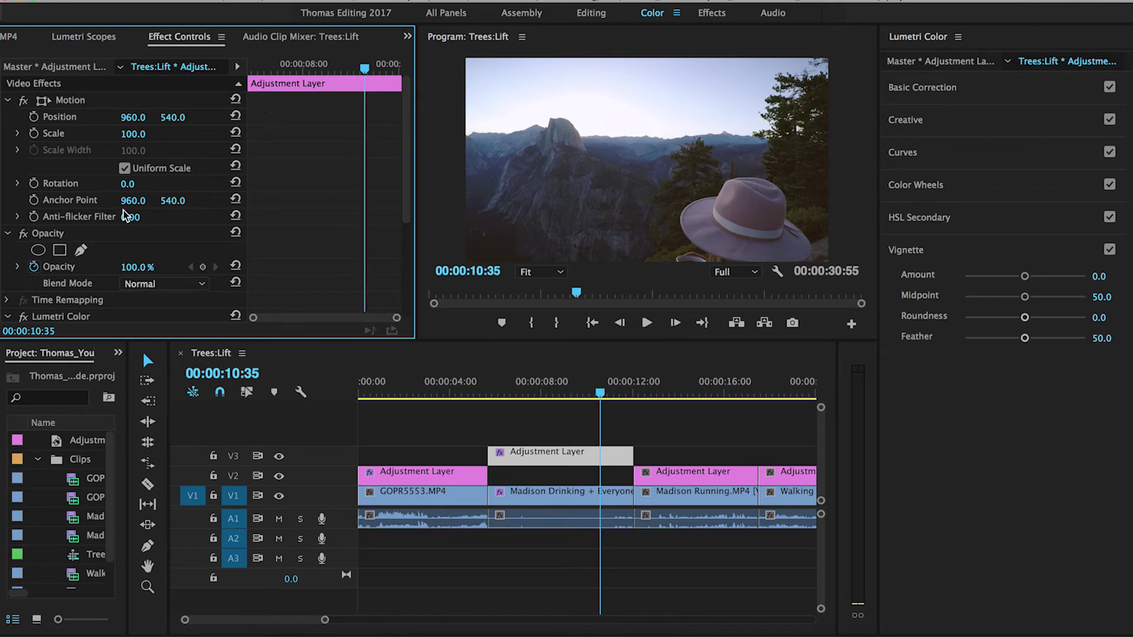
click(48, 269)
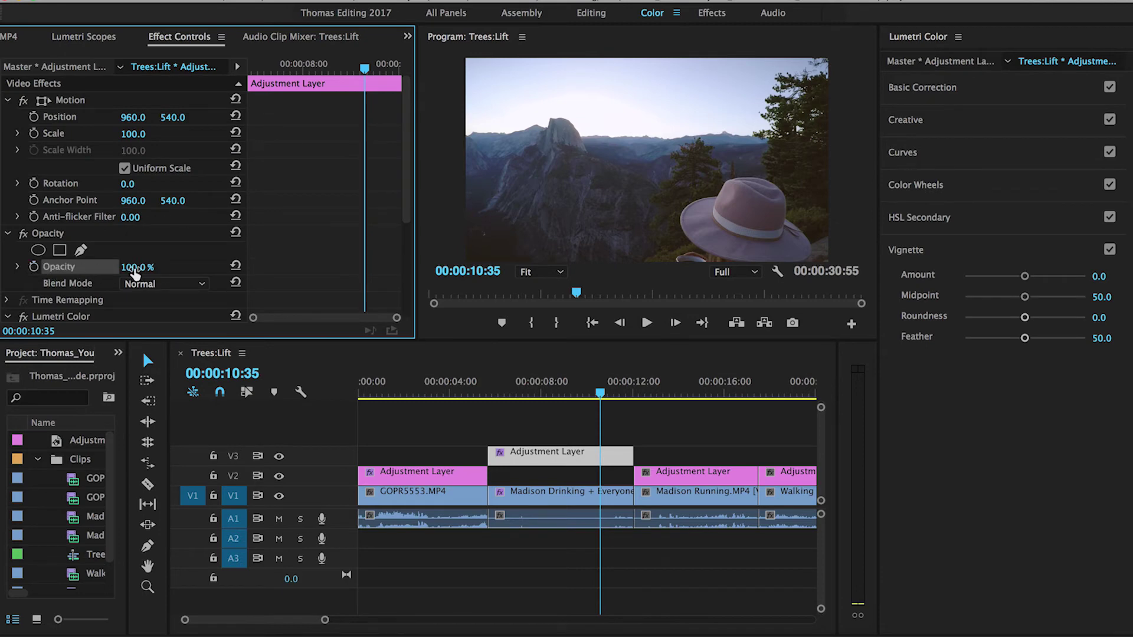
click(135, 267)
text(50)
key(Return)
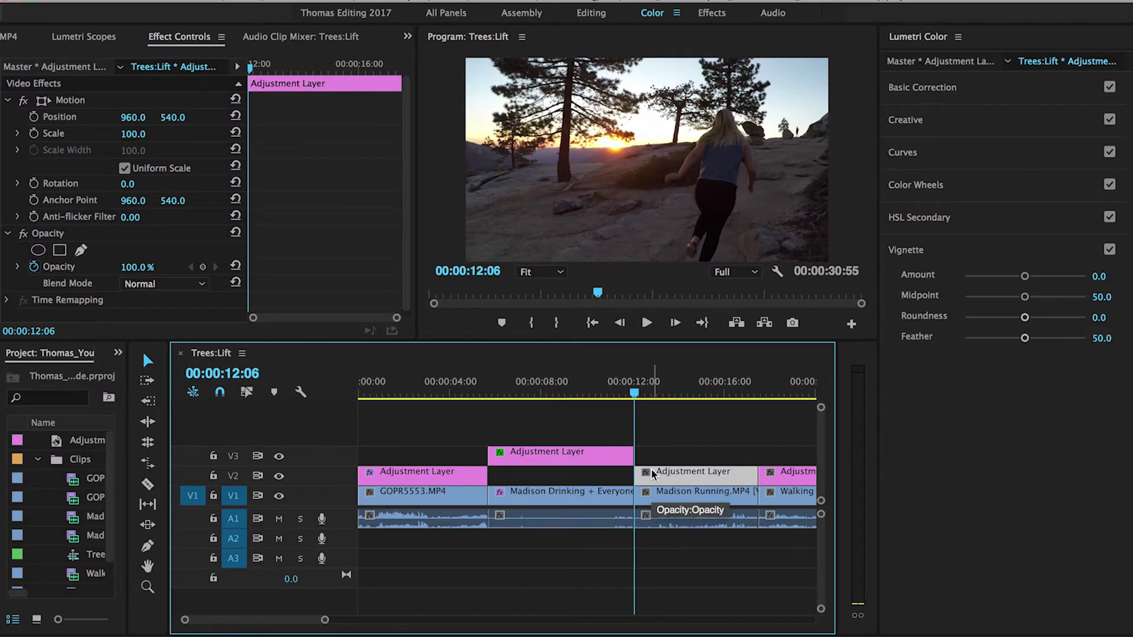
- Extend the V3 adjustment layer to the end of the running clip and preview playback across the cut
drag(635, 455, 761, 455)
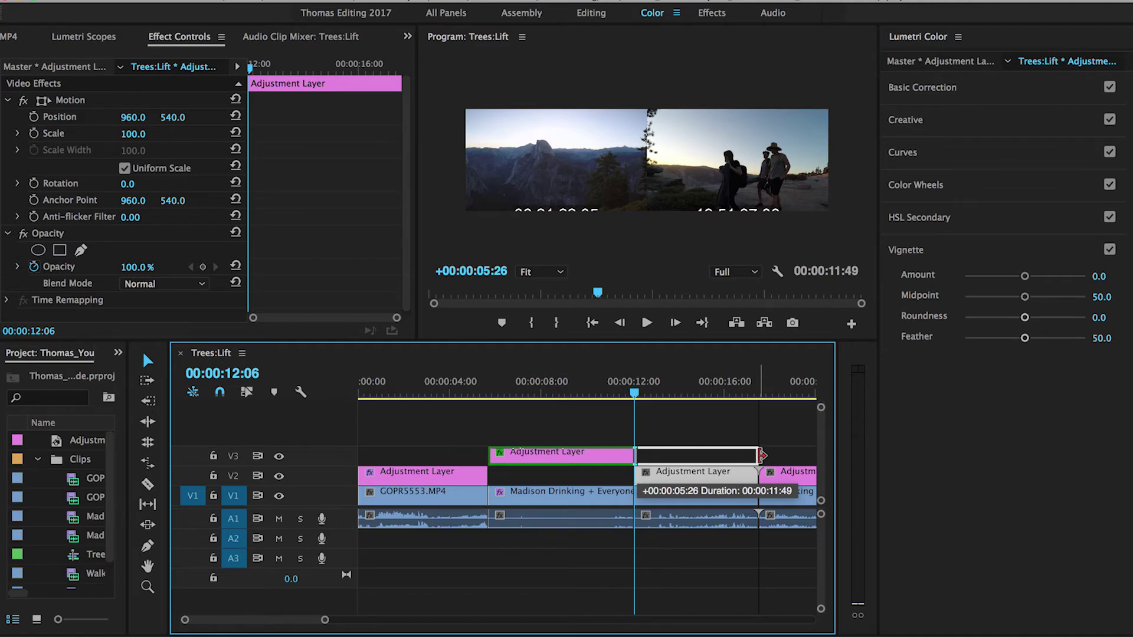
drag(761, 455, 761, 455)
click(588, 384)
key(space)
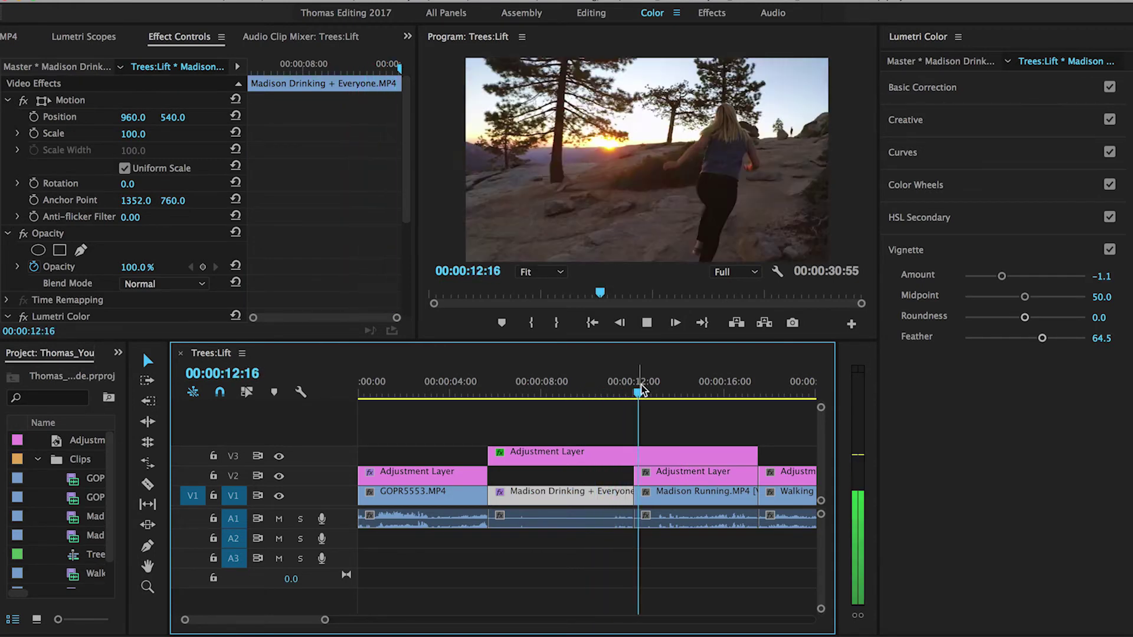
click(675, 389)
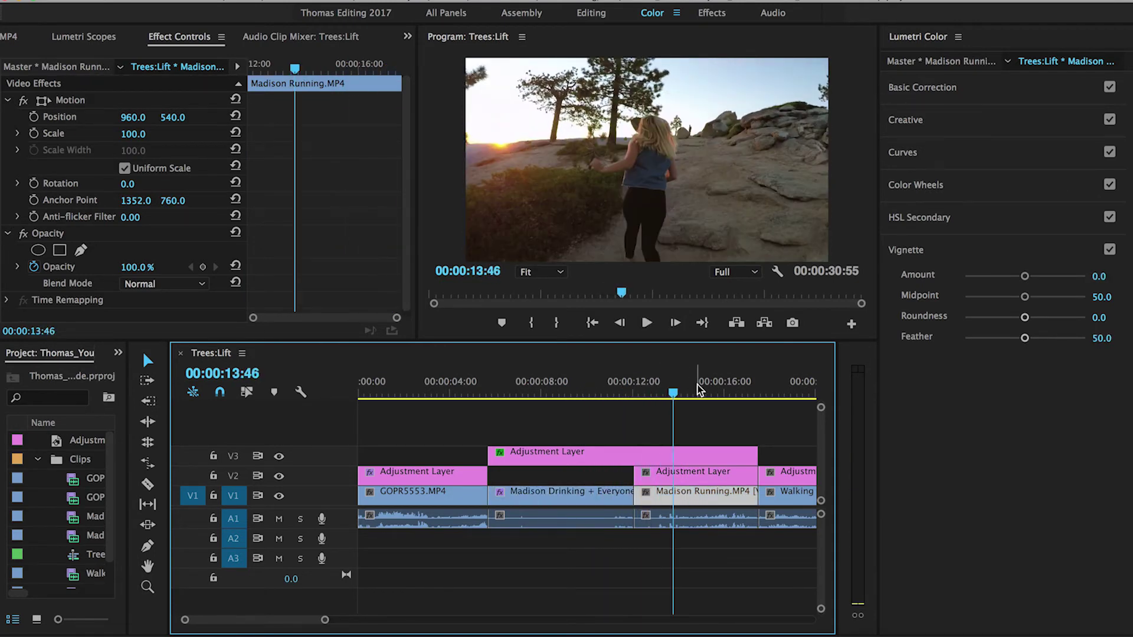
- Compare the start of the running clip with and without track V3, and trim the V3 adjustment layer back to the second clip's end
key(Up)
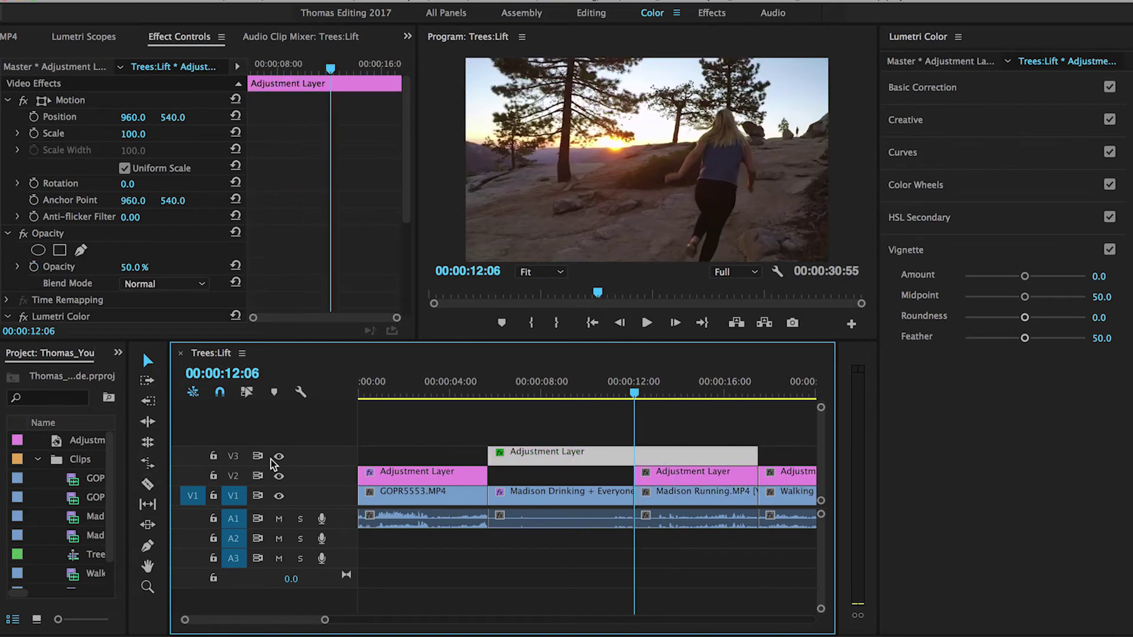
click(279, 456)
click(278, 456)
click(660, 444)
- Try the V3 look on the first clip by hiding track V2 and extending the V3 adjustment layer over it, and revert both changes
drag(493, 391, 455, 391)
click(279, 475)
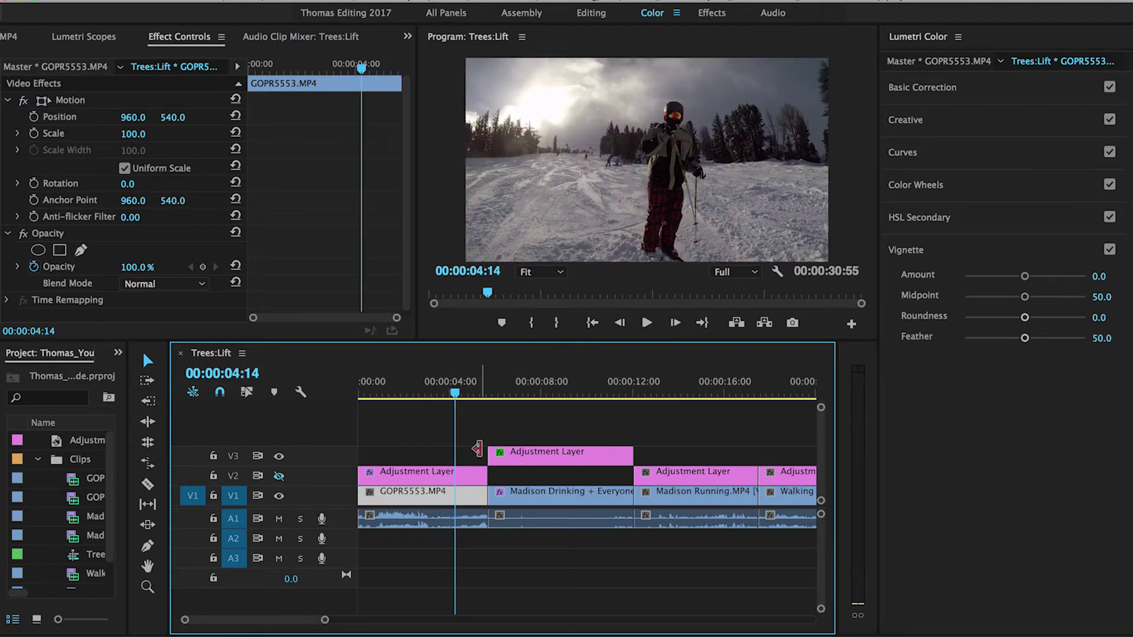
drag(487, 453, 454, 453)
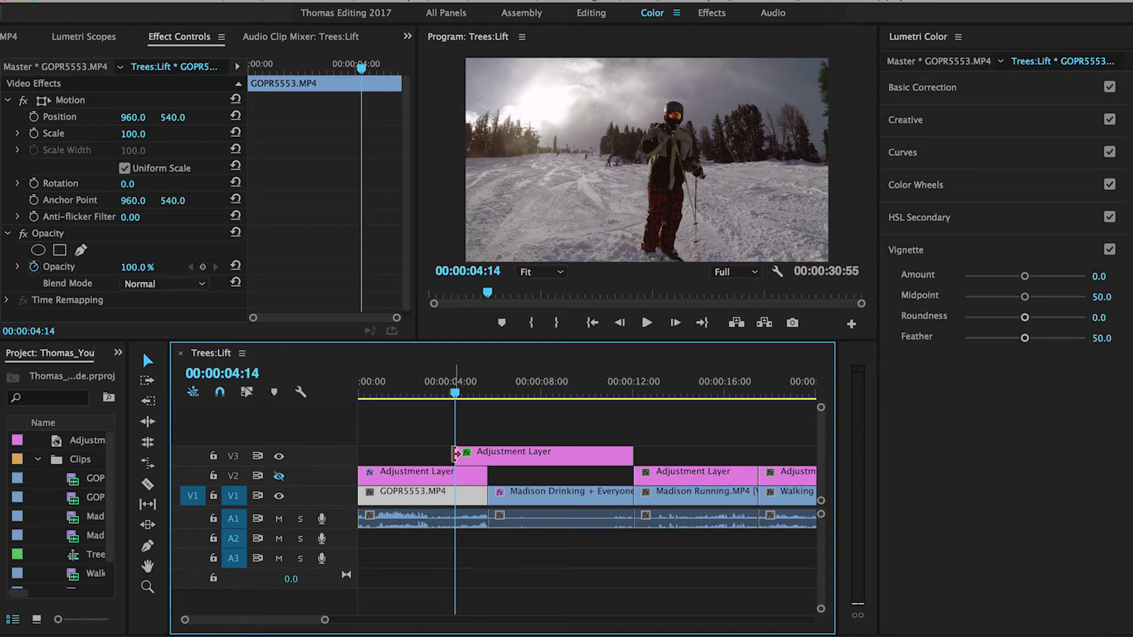
key(ctrl+z)
click(279, 476)
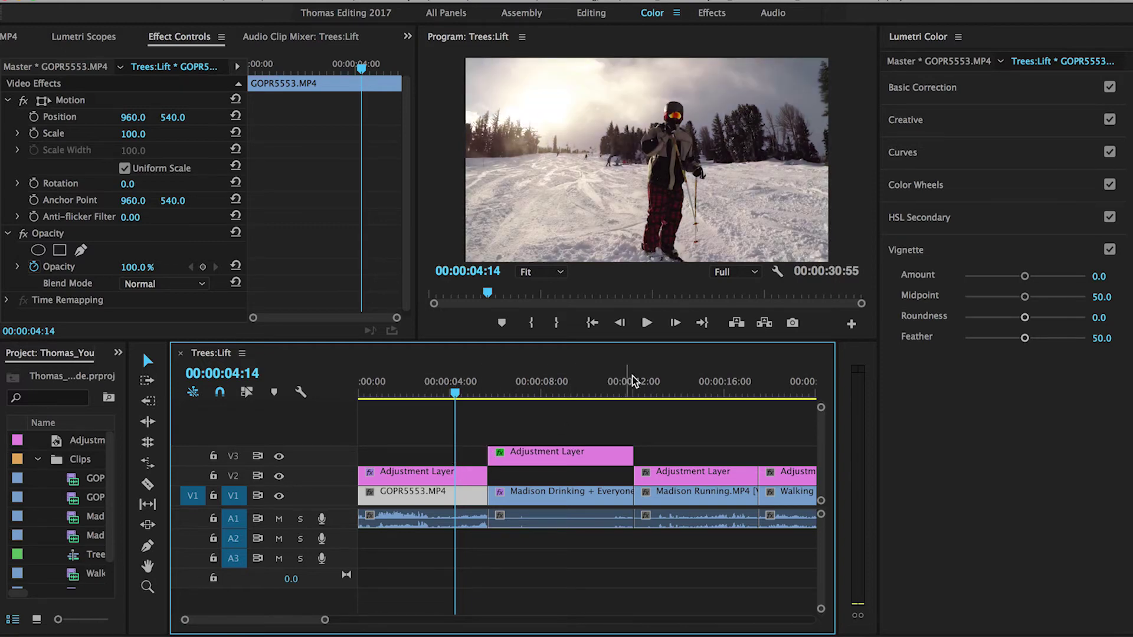
- In Basic Correction for the running clip's adjustment layer, set Exposure 0.9, Contrast 34.2, Highlights 19.7, Shadows 19.7, Whites 13.2, Blacks -42.1 and Temperature 11.8
mouse_move(632, 381)
mouse_down()
mouse_move(651, 382)
mouse_move(639, 383)
mouse_up()
scroll(672, 422, down, 3)
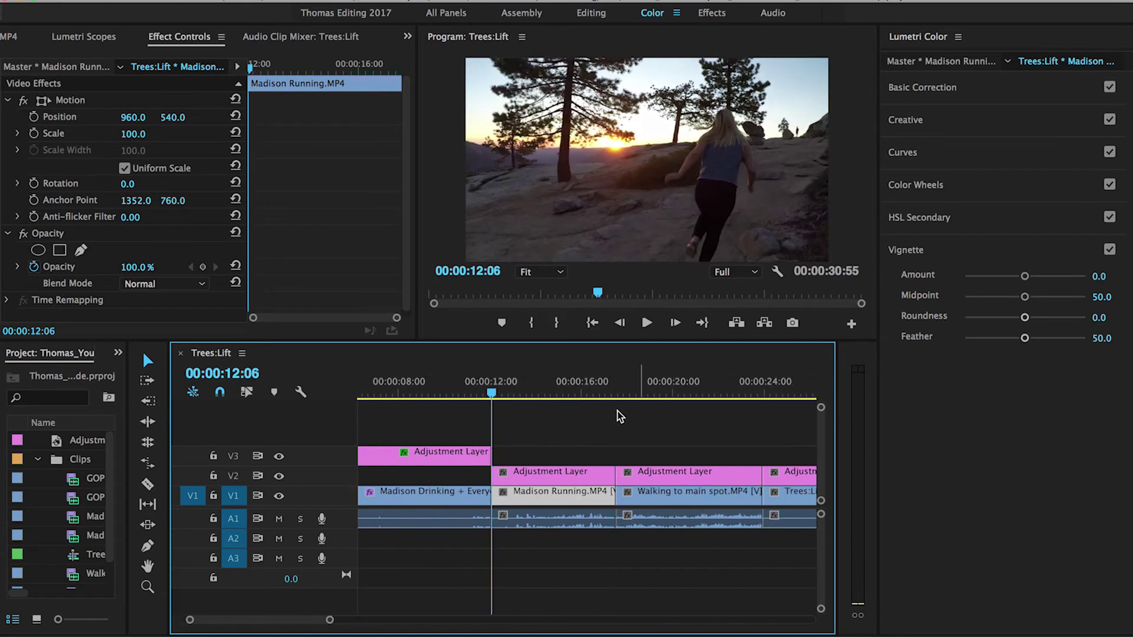
click(519, 383)
click(527, 476)
click(938, 96)
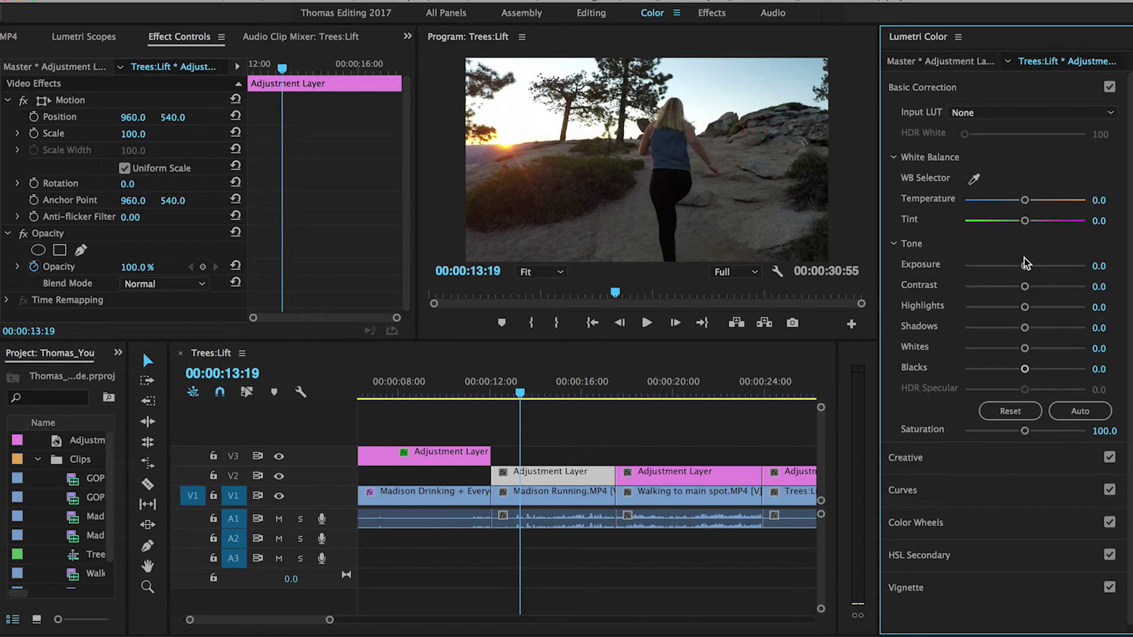
drag(1024, 266, 1036, 311)
click(1037, 327)
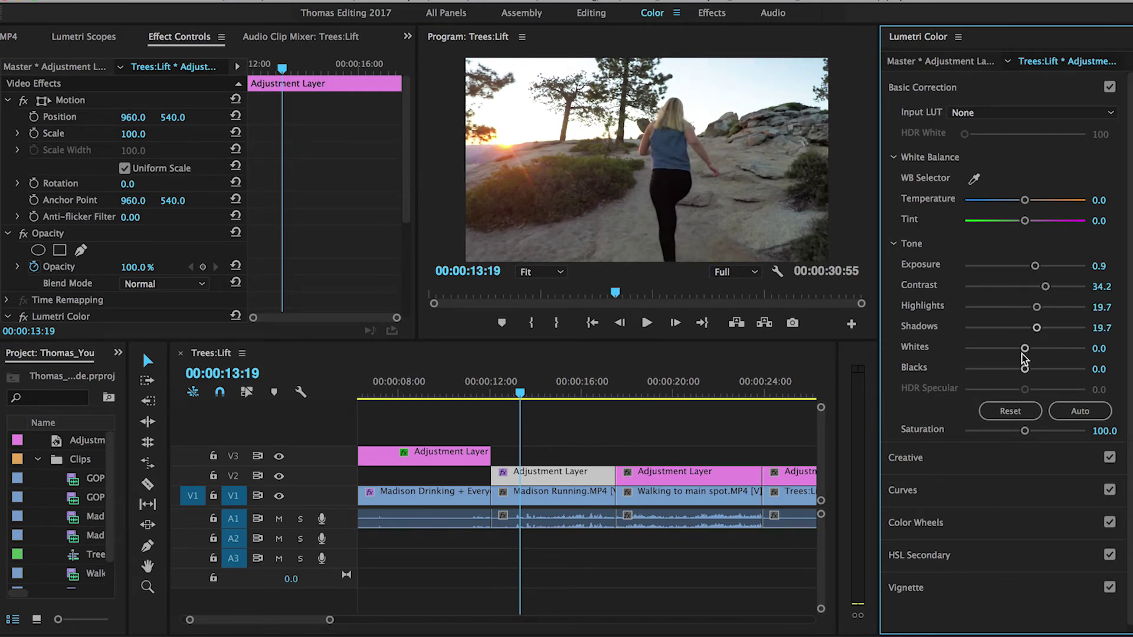
mouse_move(1025, 369)
mouse_down()
mouse_move(999, 369)
mouse_move(1033, 352)
mouse_up()
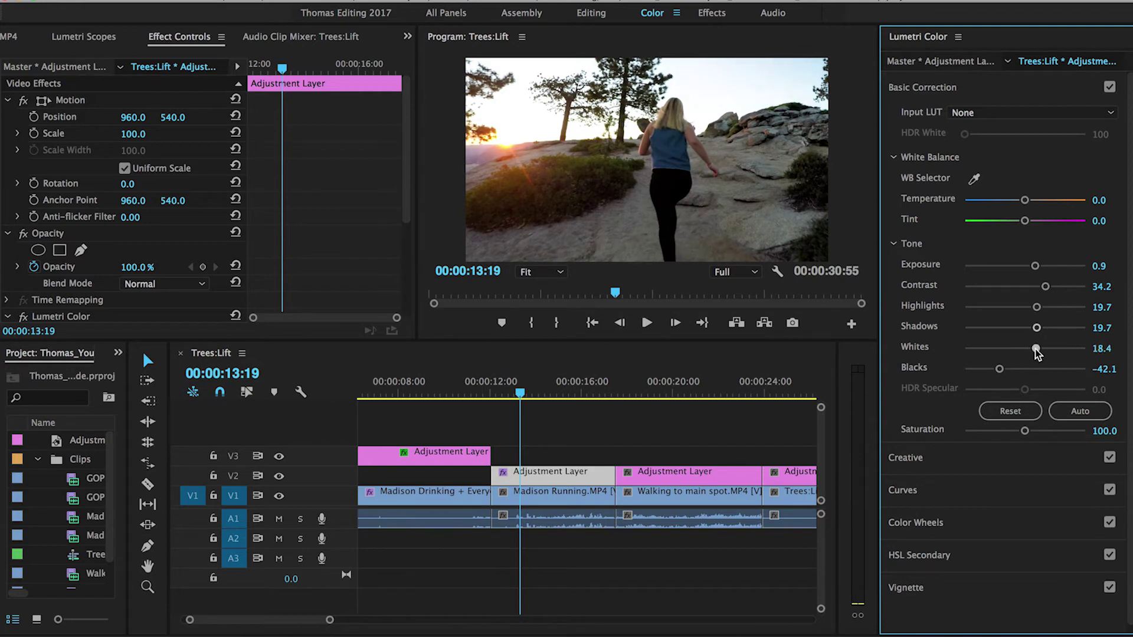
drag(1024, 200, 1032, 200)
- In the running clip's Creative settings, set Faded Film to 11.2, Sharpen to 10, Vibrance to 20 and Saturation to 90
click(986, 454)
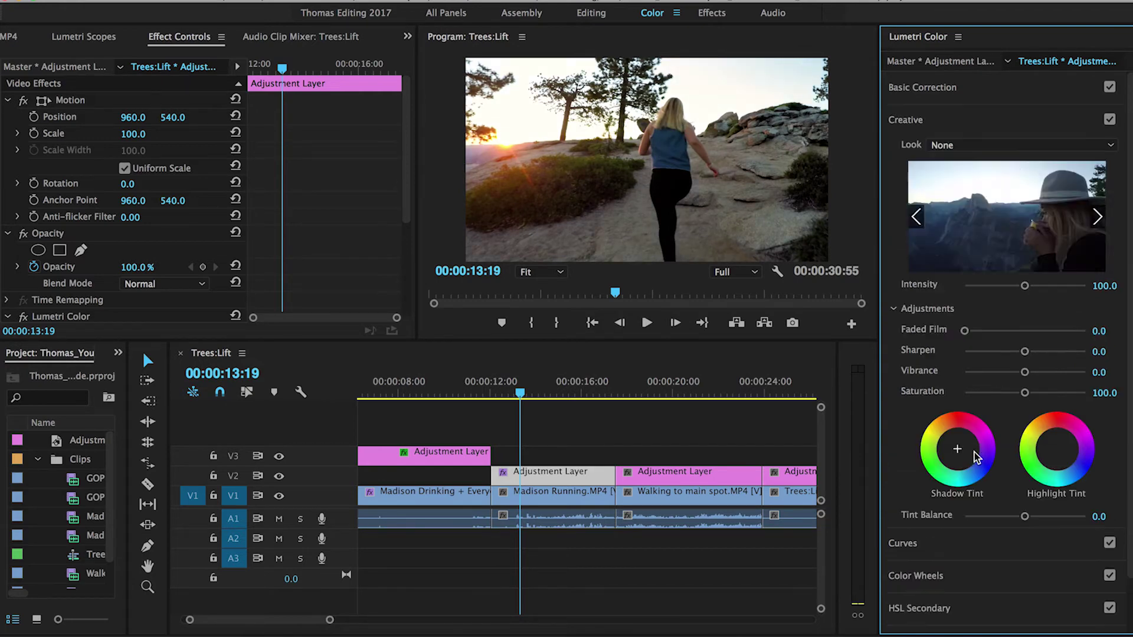
drag(1025, 352, 1032, 352)
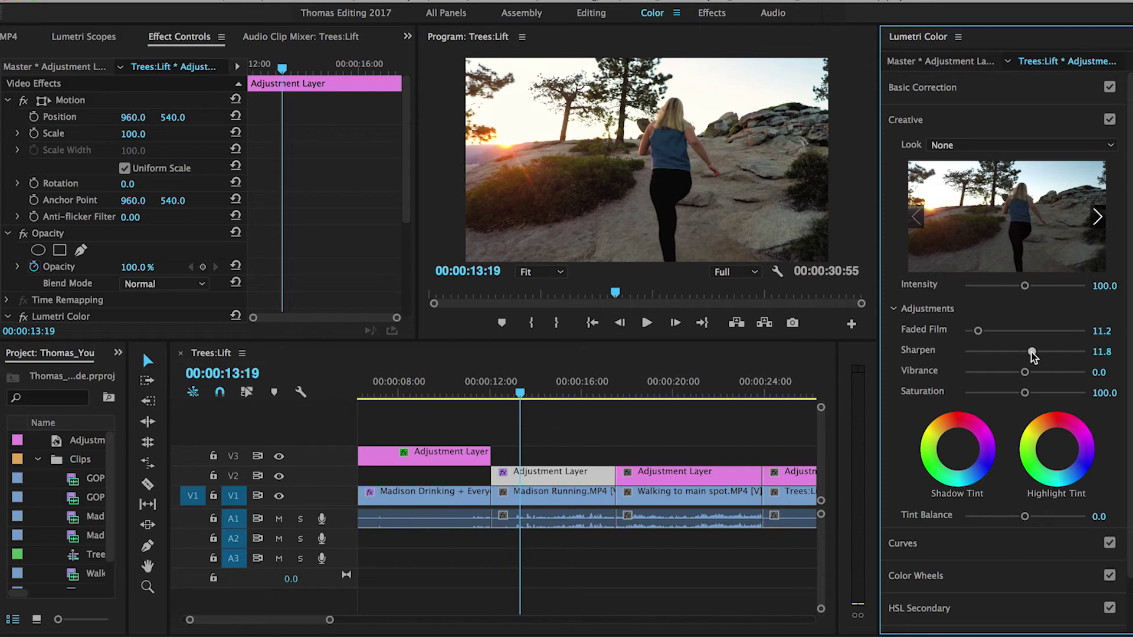
click(1086, 351)
text(10)
key(Tab)
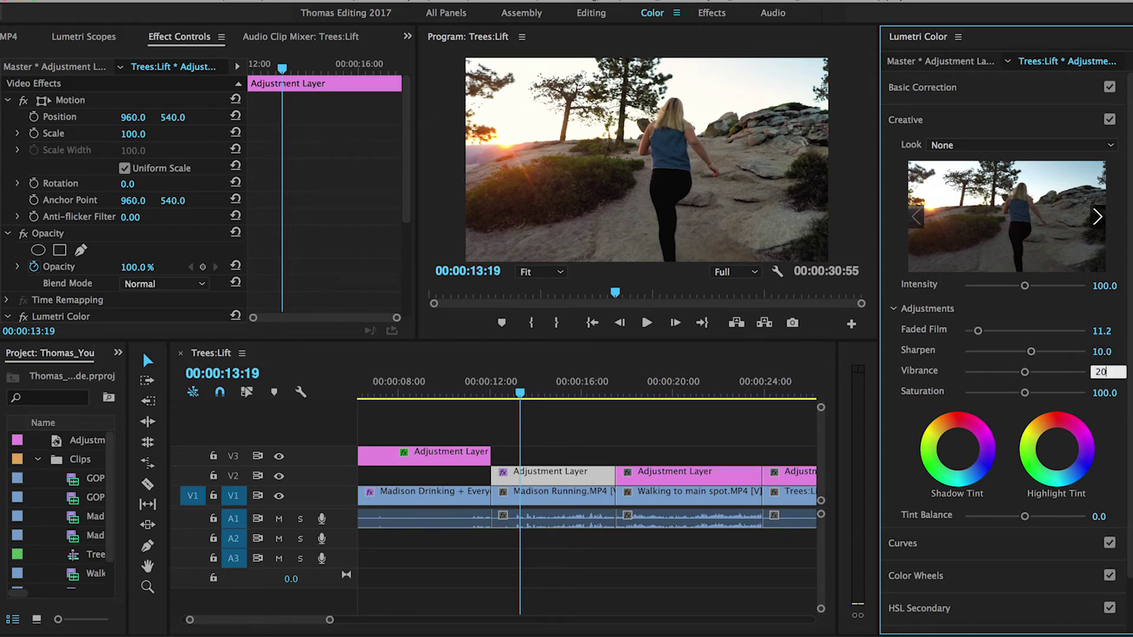
key(Tab)
key(Return)
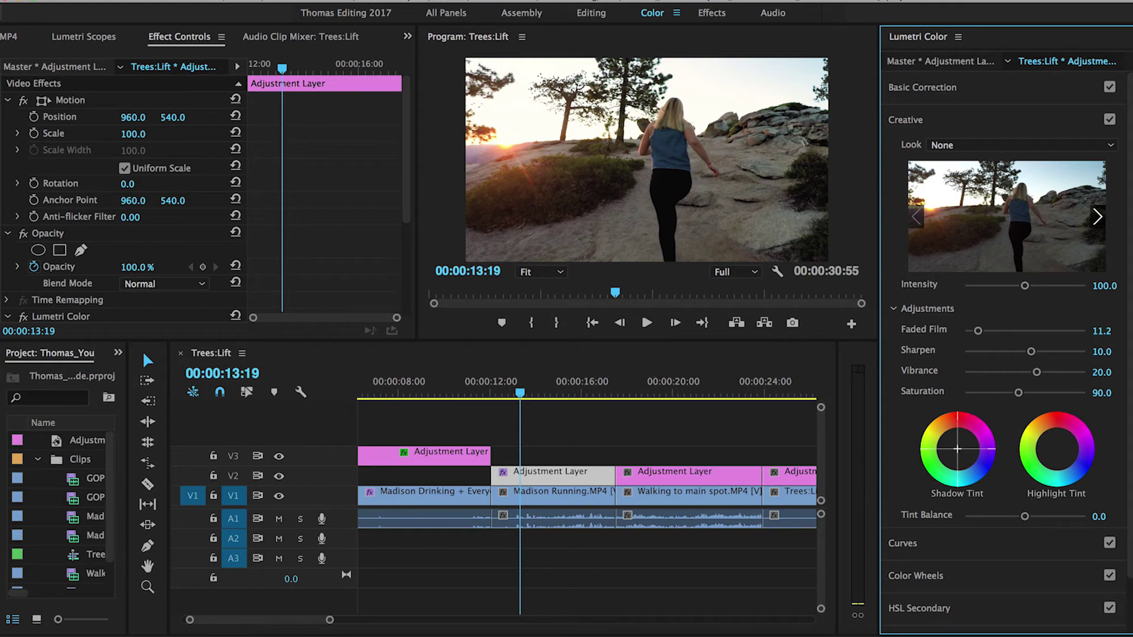
- Apply a very slight Shadow Tint and a near-neutral Highlight Tint to the running clip's layer, with a Tint Balance of -55.3
click(957, 449)
drag(957, 450, 956, 447)
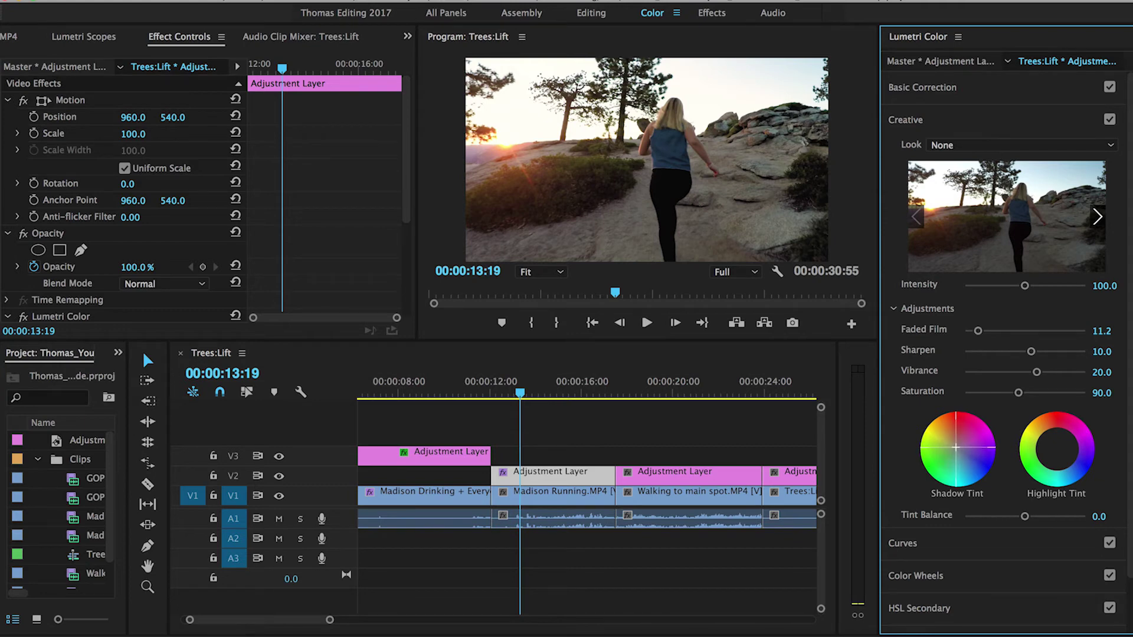
click(1058, 450)
drag(1024, 516, 1057, 514)
- Shape the running clip's RGB curve by lowering the shadows, slightly raising the midtones and lifting the black point
click(1003, 543)
click(965, 398)
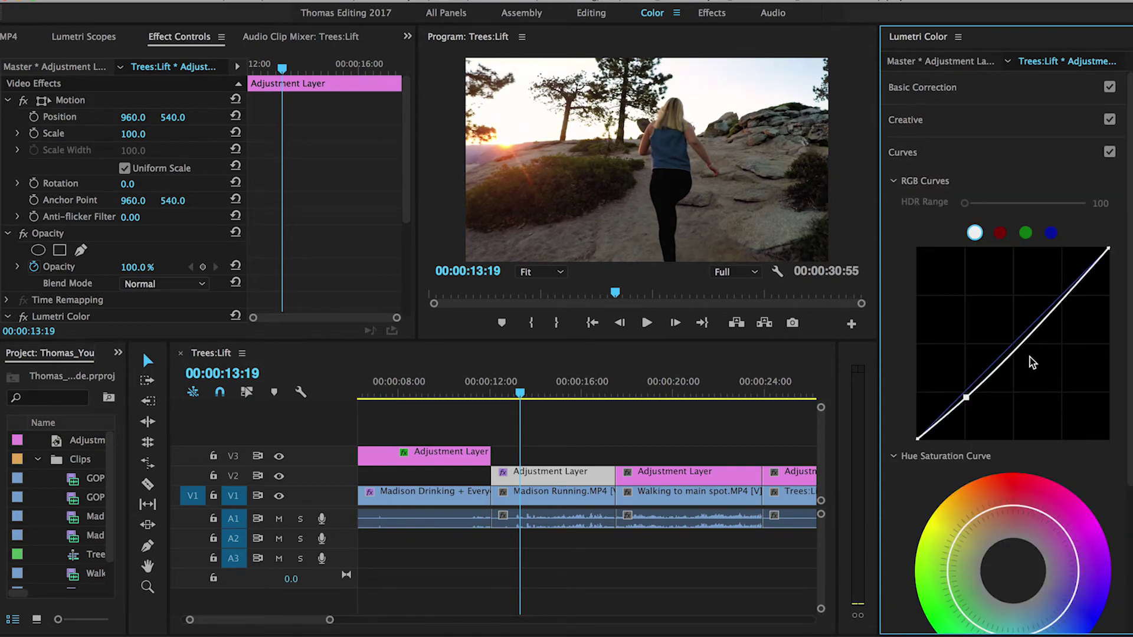
mouse_move(1016, 349)
mouse_down()
mouse_move(1015, 330)
mouse_move(1016, 343)
mouse_up()
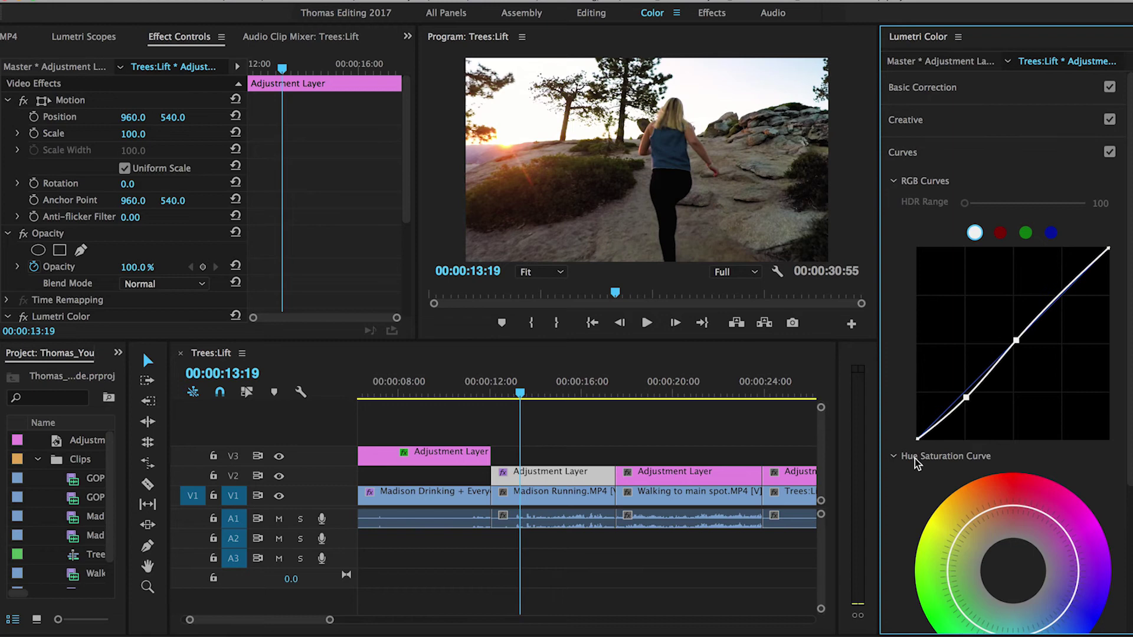
drag(918, 440, 918, 434)
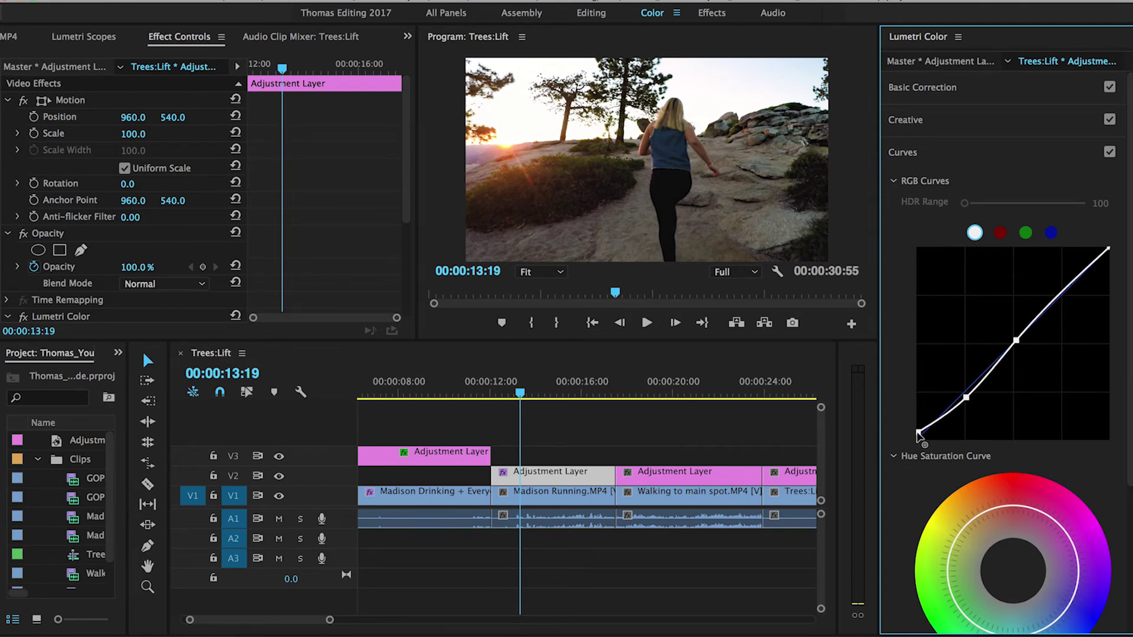
- Add a vignette to the running clip's adjustment layer with an Amount of -0.5 and a Feather of 69.1
scroll(976, 436, down, 5)
click(906, 579)
click(1104, 276)
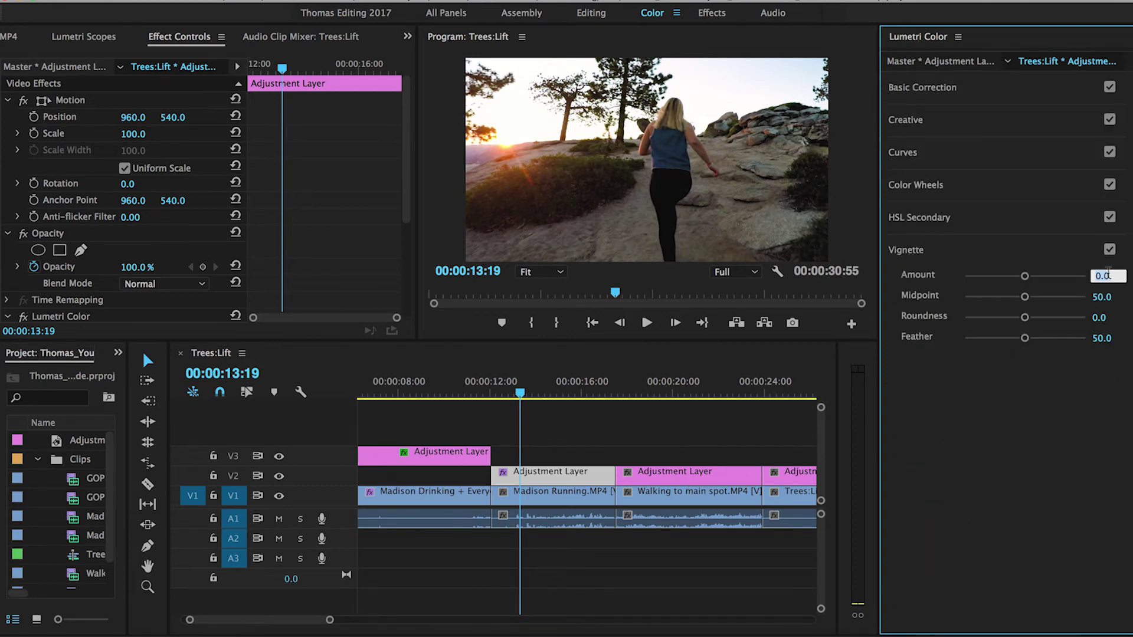
key(Return)
drag(978, 275, 1014, 276)
drag(1024, 338, 1047, 337)
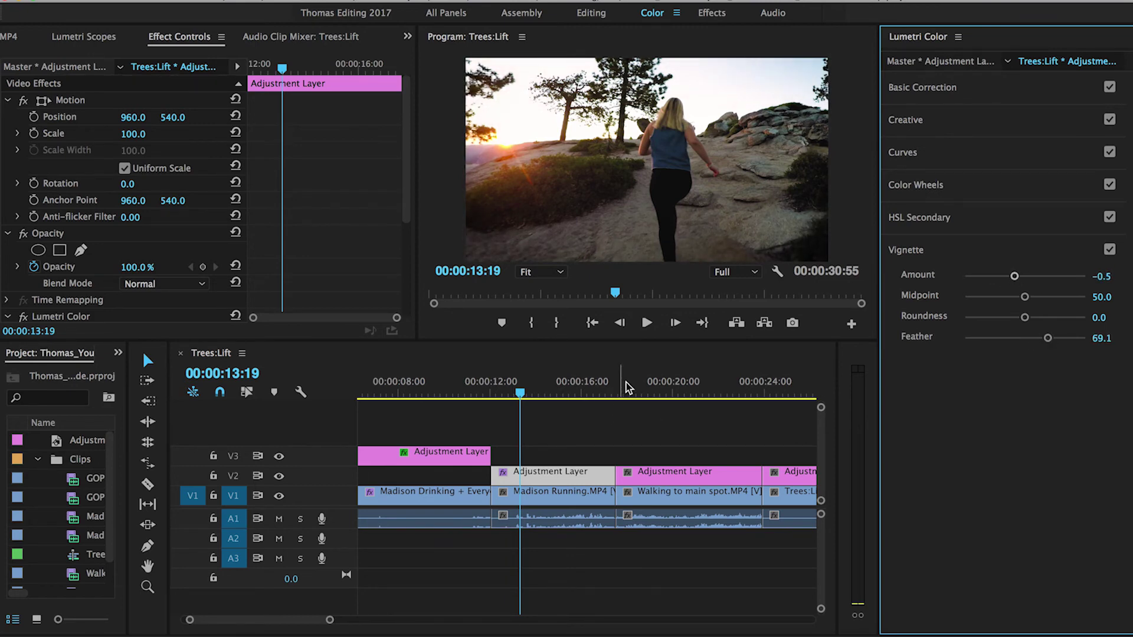
- Check the grade further into the running clip and raise Blacks in Basic Correction to -6.6
drag(544, 380, 564, 374)
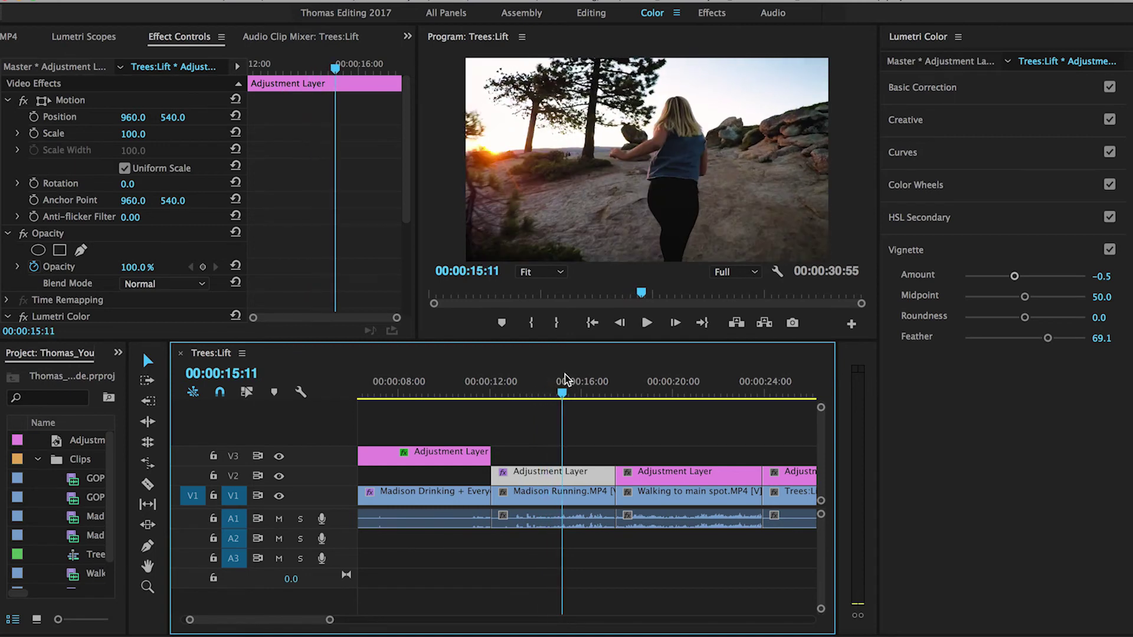
click(940, 160)
click(924, 129)
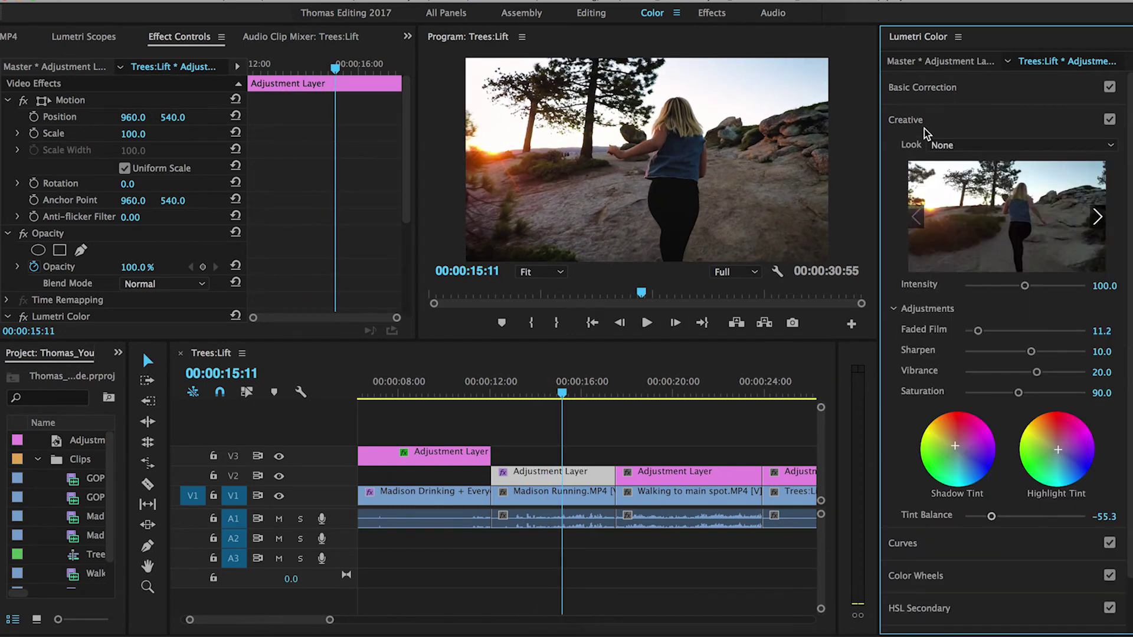
click(929, 95)
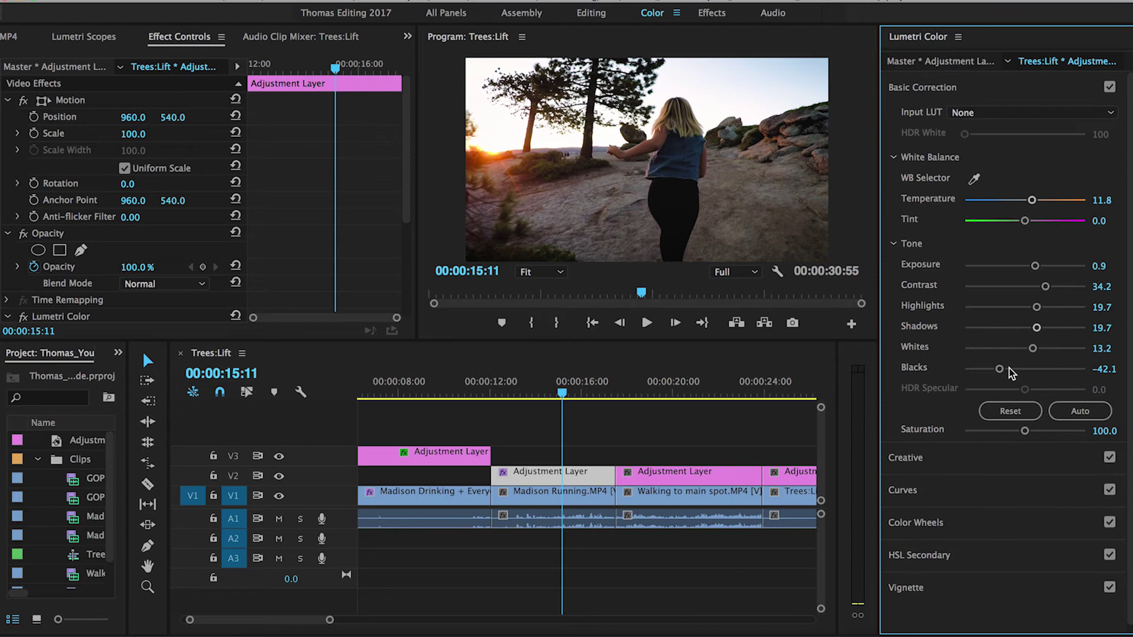
drag(1009, 369, 1021, 368)
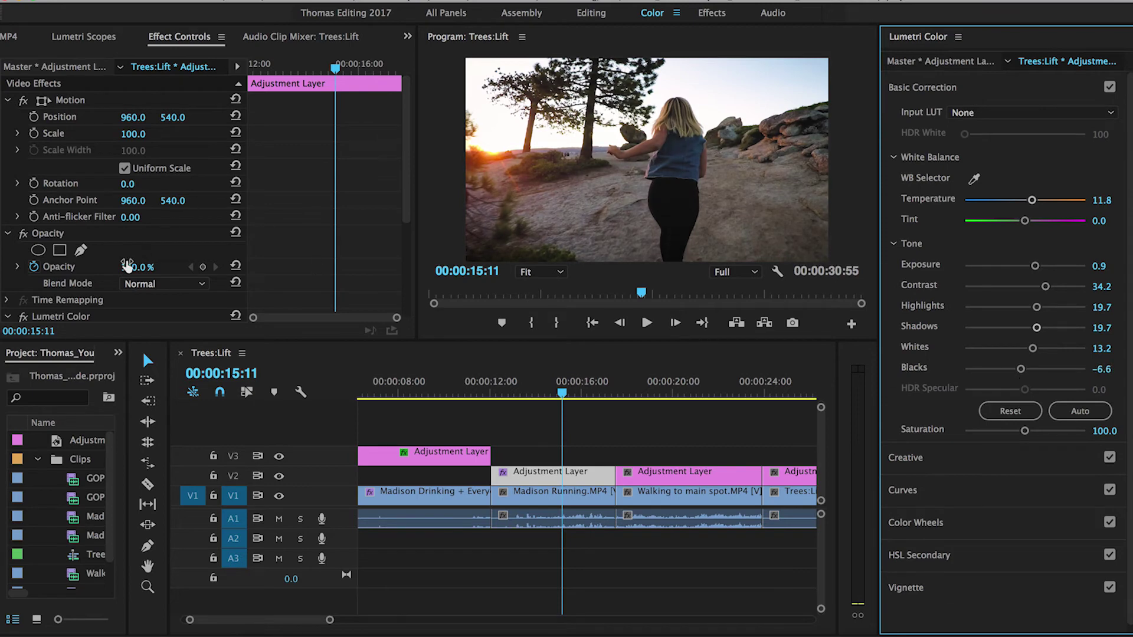
- Compare the running clip with and without track V2, and set the vignette's Feather to 90.8
click(278, 475)
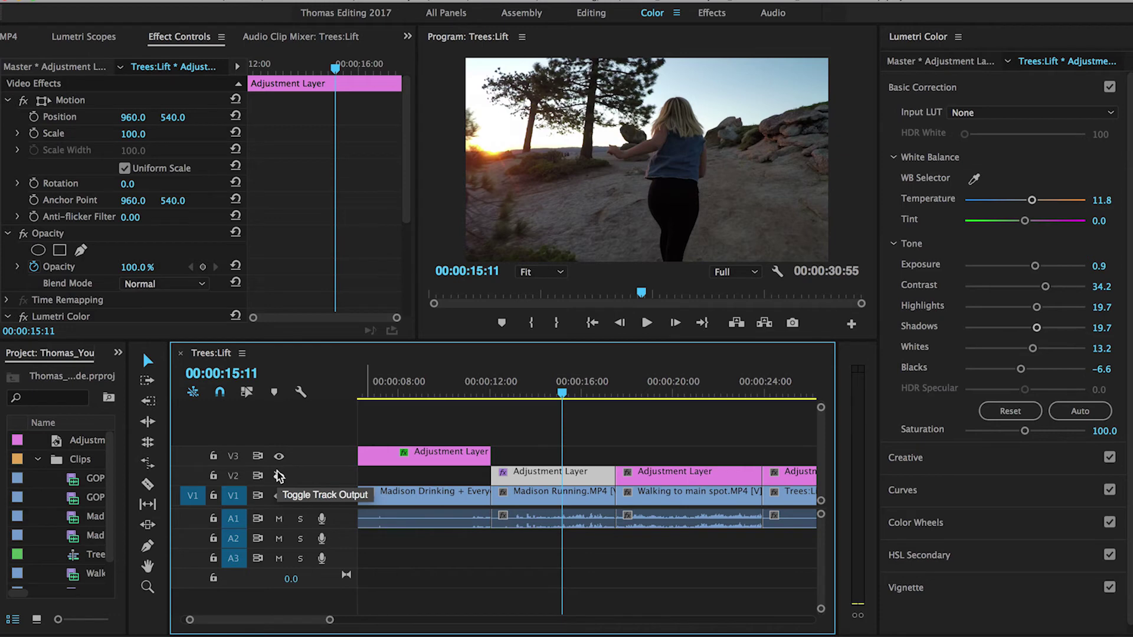
click(278, 475)
click(954, 588)
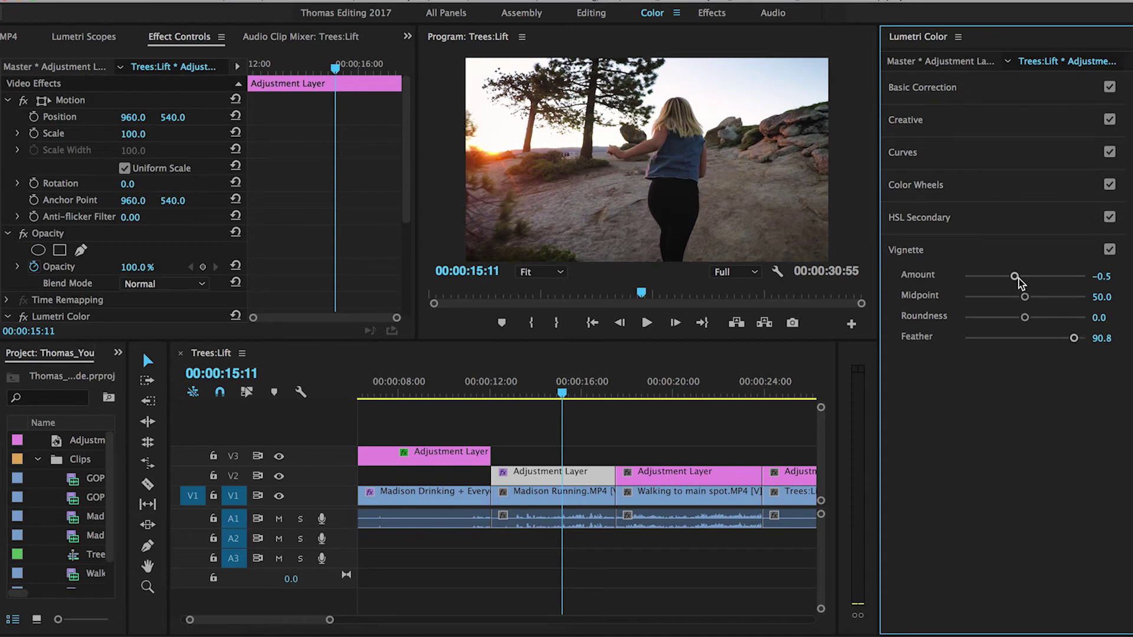
key(Down)
- Move the running clip's adjustment layer to V3, extend it to the end of the walking clip, and play back across the cut
drag(590, 472, 591, 453)
drag(613, 455, 760, 455)
click(581, 376)
key(space)
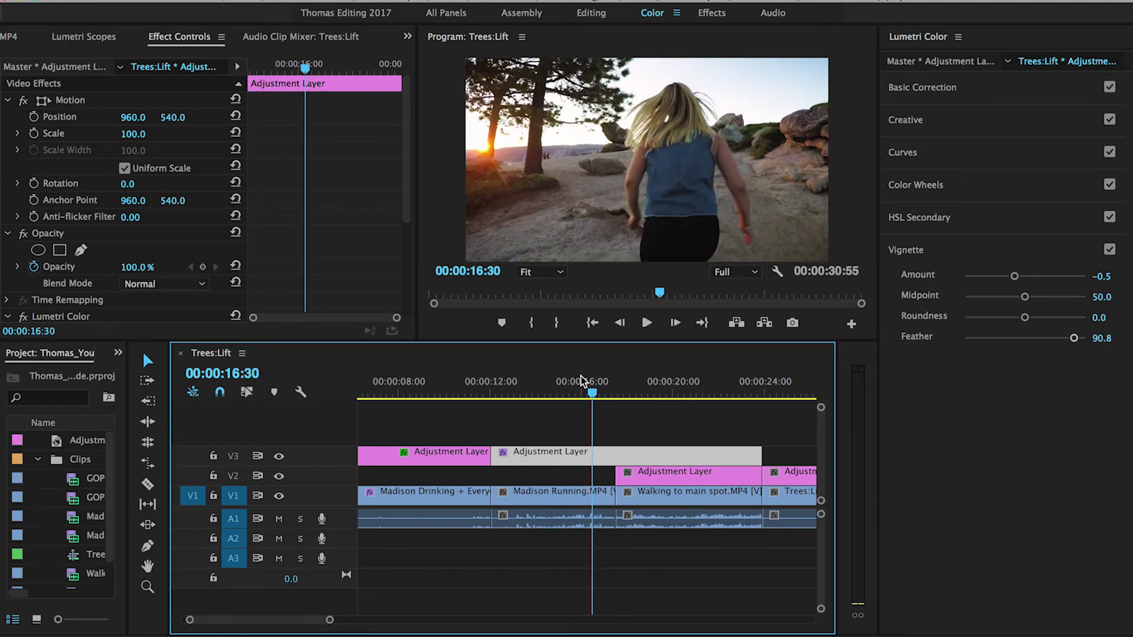
key(space)
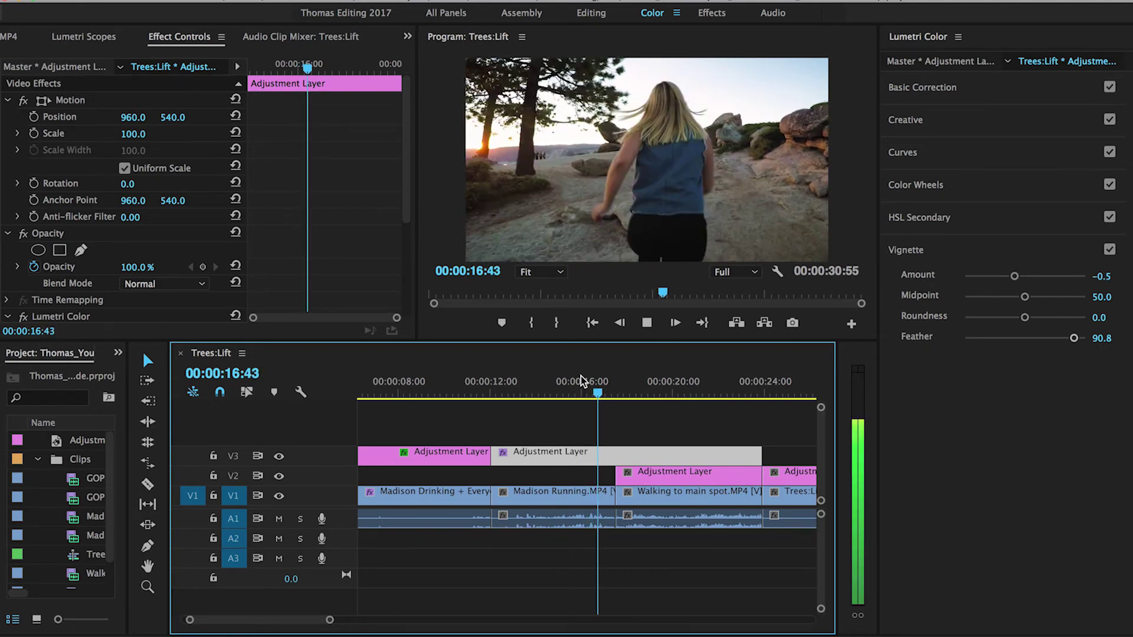
key(space)
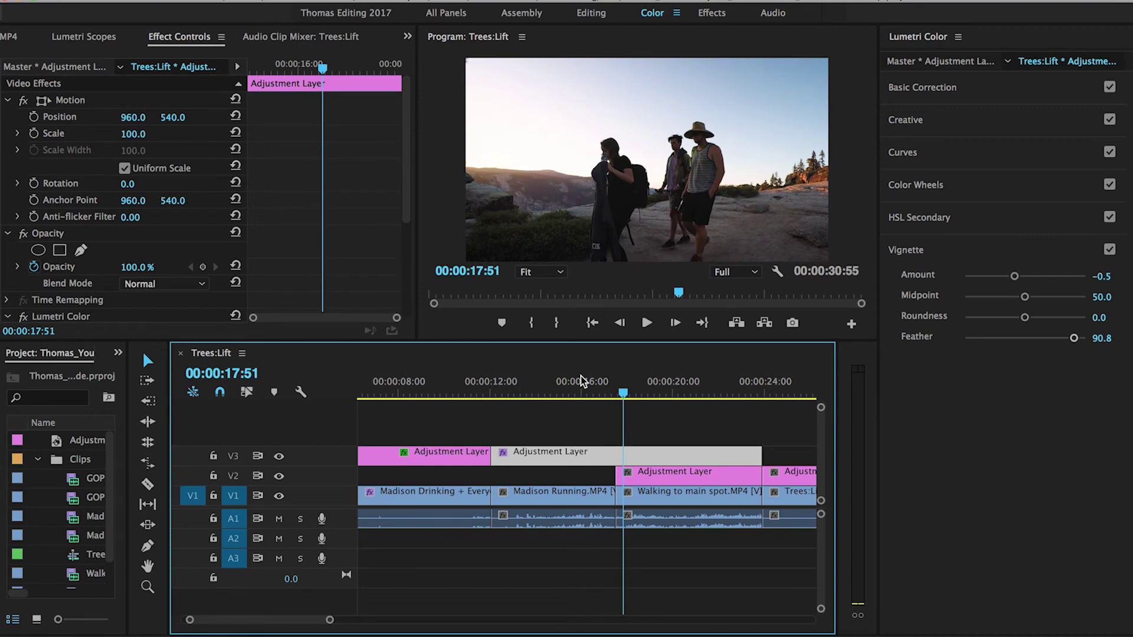
key(space)
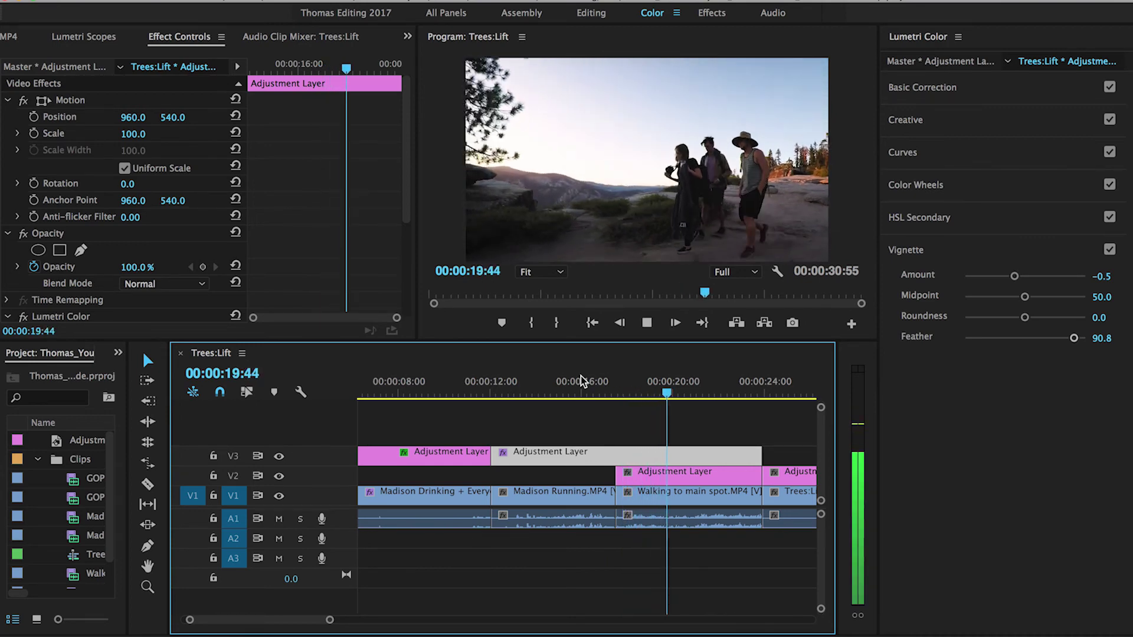
key(space)
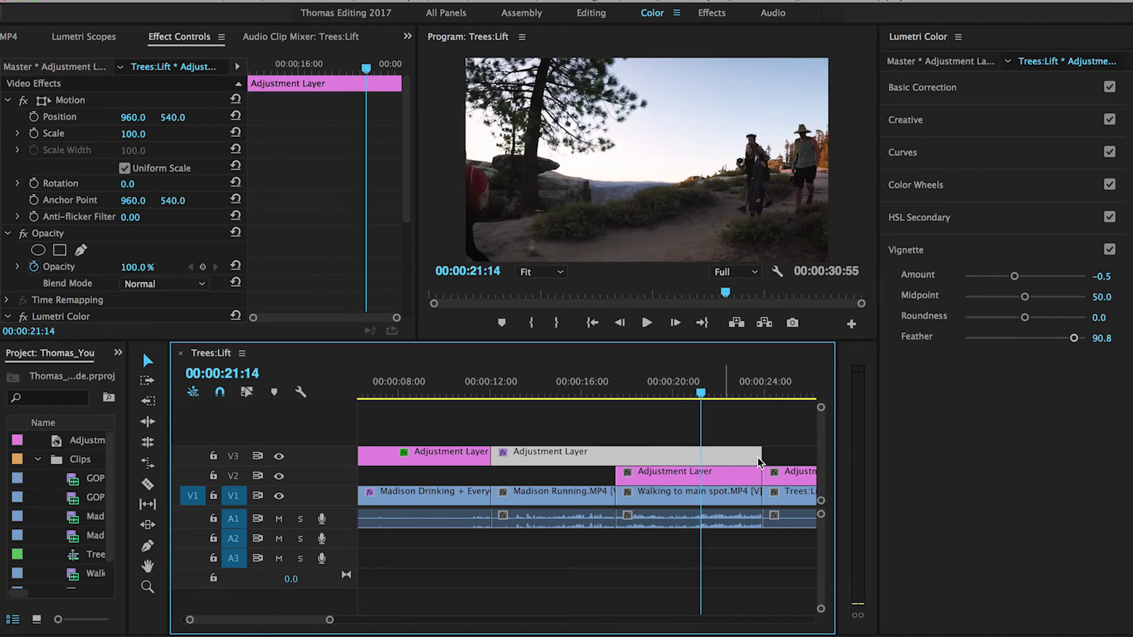
- Set Exposure to 1.3 and Shadows to 39.5 on the extended V3 adjustment layer and preview the result
click(902, 121)
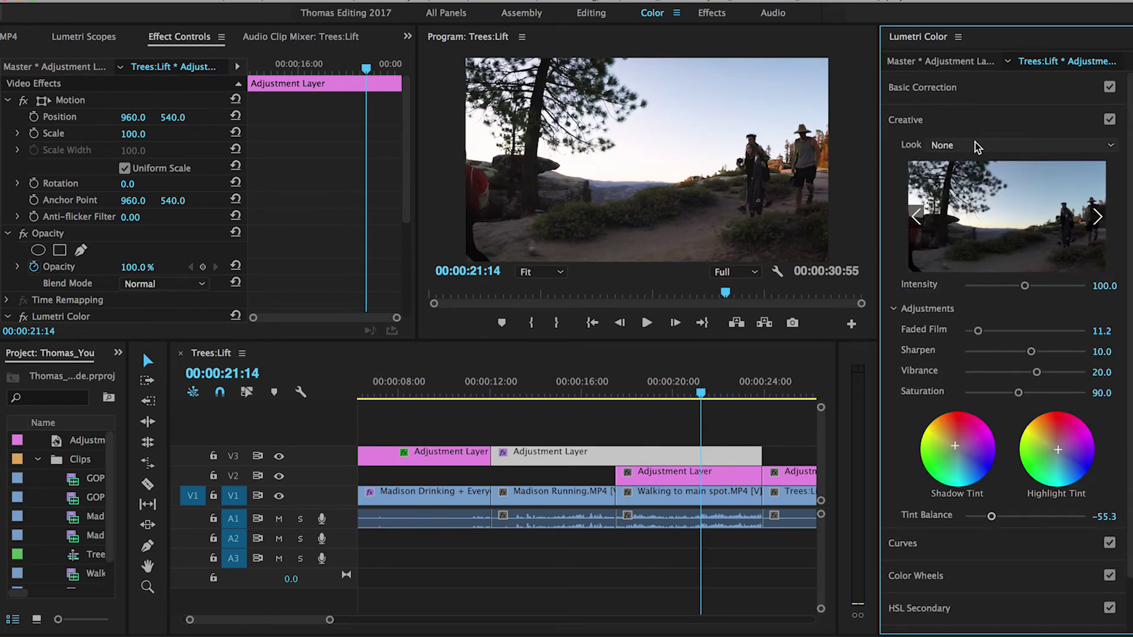
click(951, 90)
drag(1040, 332, 1056, 332)
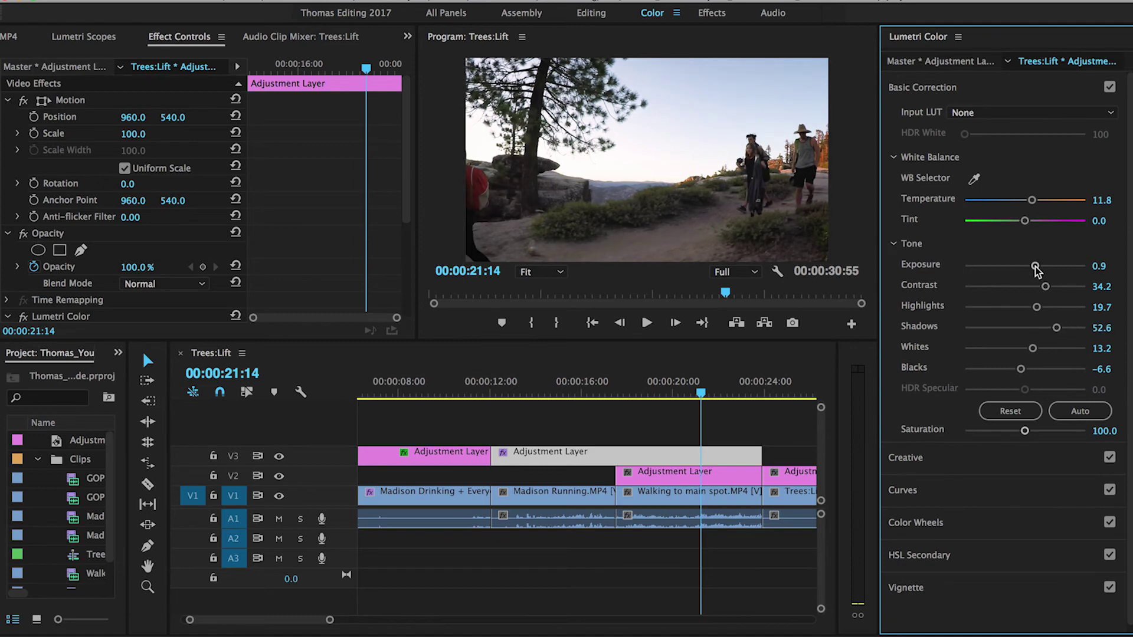
drag(1035, 266, 1040, 266)
drag(1056, 328, 1050, 328)
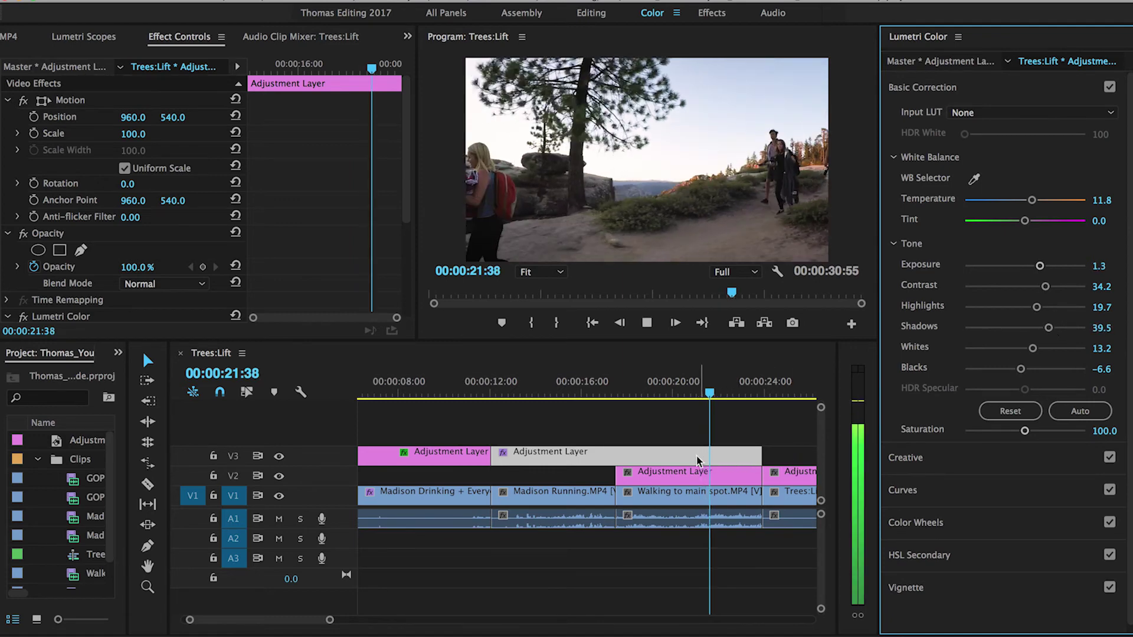
drag(589, 389, 615, 387)
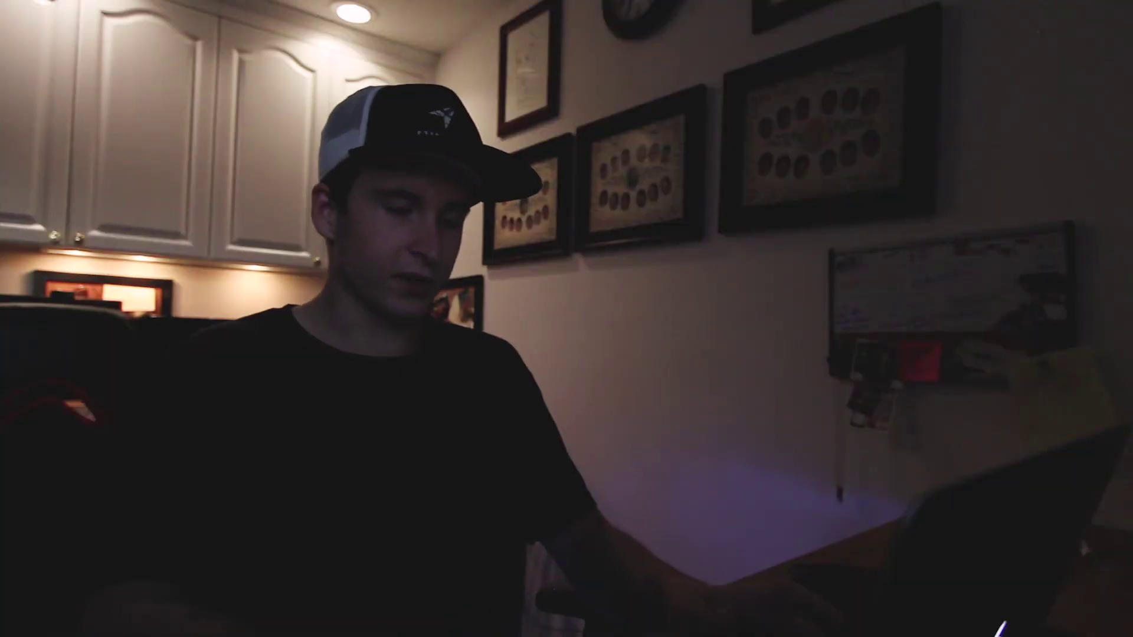
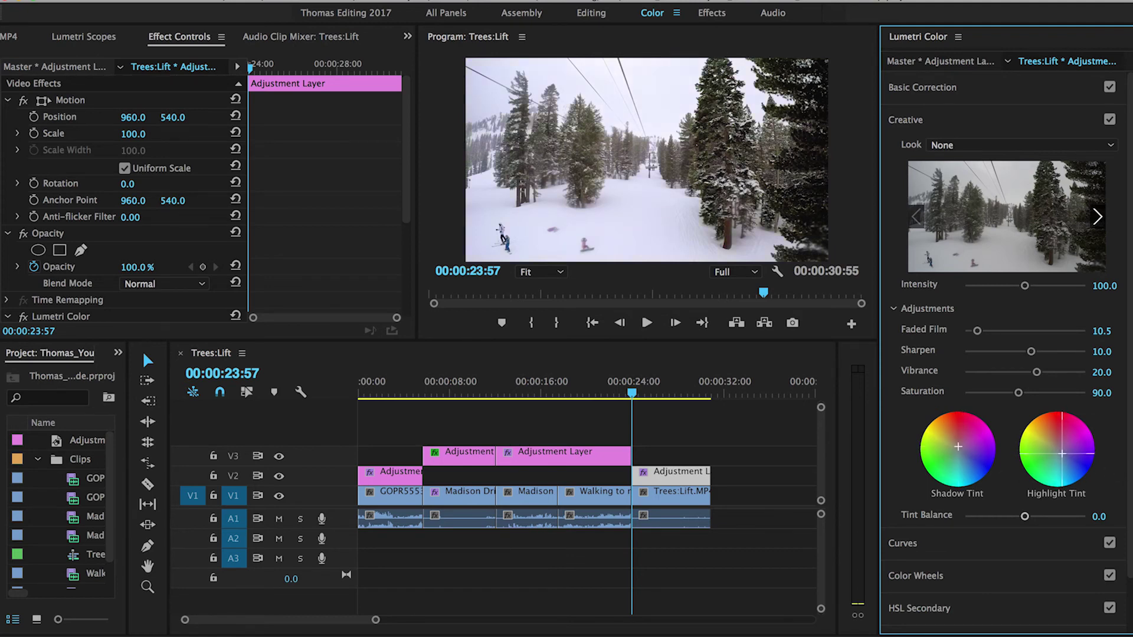
- On the Trees:Lift clip's adjustment layer, set Tint Balance to -23.7 and slightly lower the shadows in the RGB curve
mouse_move(1024, 516)
mouse_down()
mouse_move(985, 516)
mouse_move(1036, 516)
mouse_move(981, 519)
mouse_move(1057, 509)
mouse_move(995, 514)
mouse_move(1010, 513)
mouse_up()
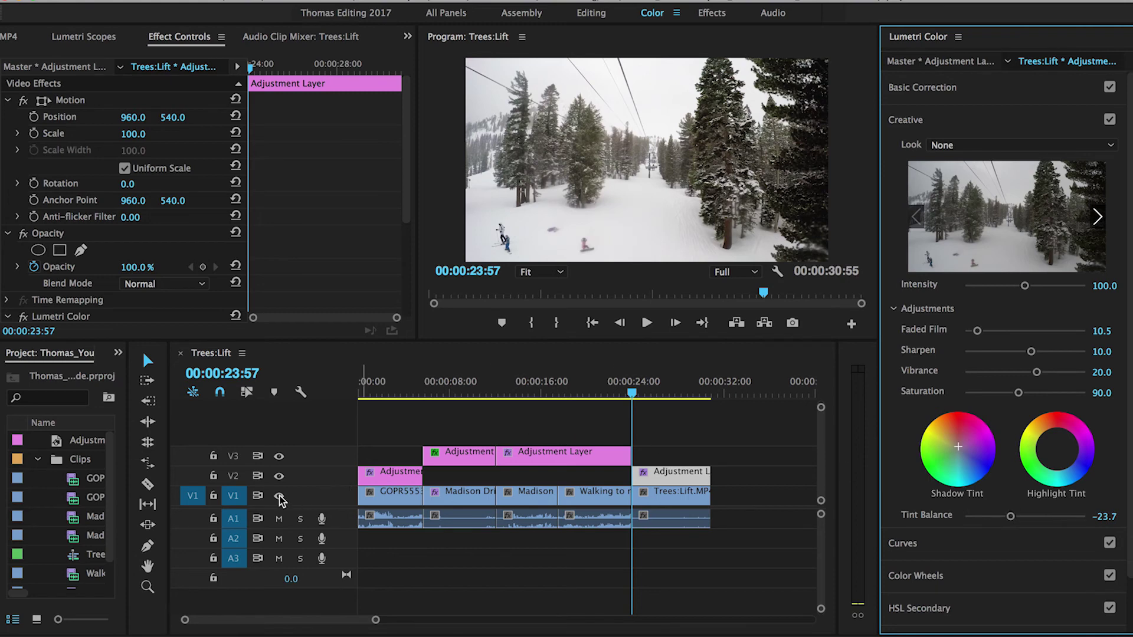
click(920, 543)
drag(961, 401, 967, 404)
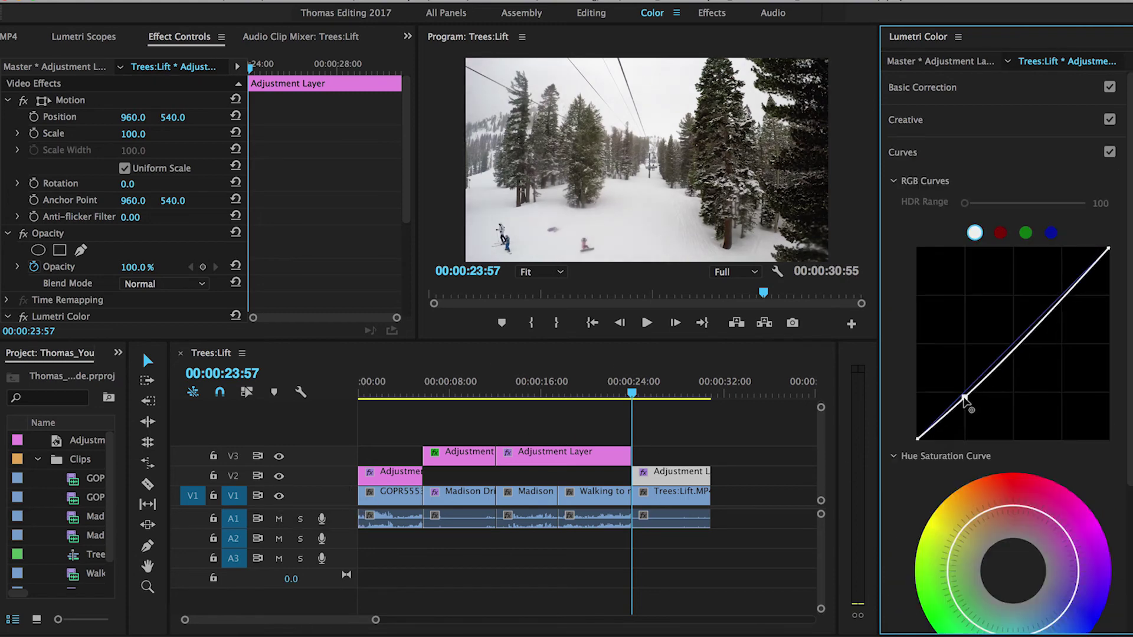
- Raise the midtones and black point of the RGB curve, and boost orange and blue in the Hue Saturation curve while restraining green
drag(1015, 346, 1013, 338)
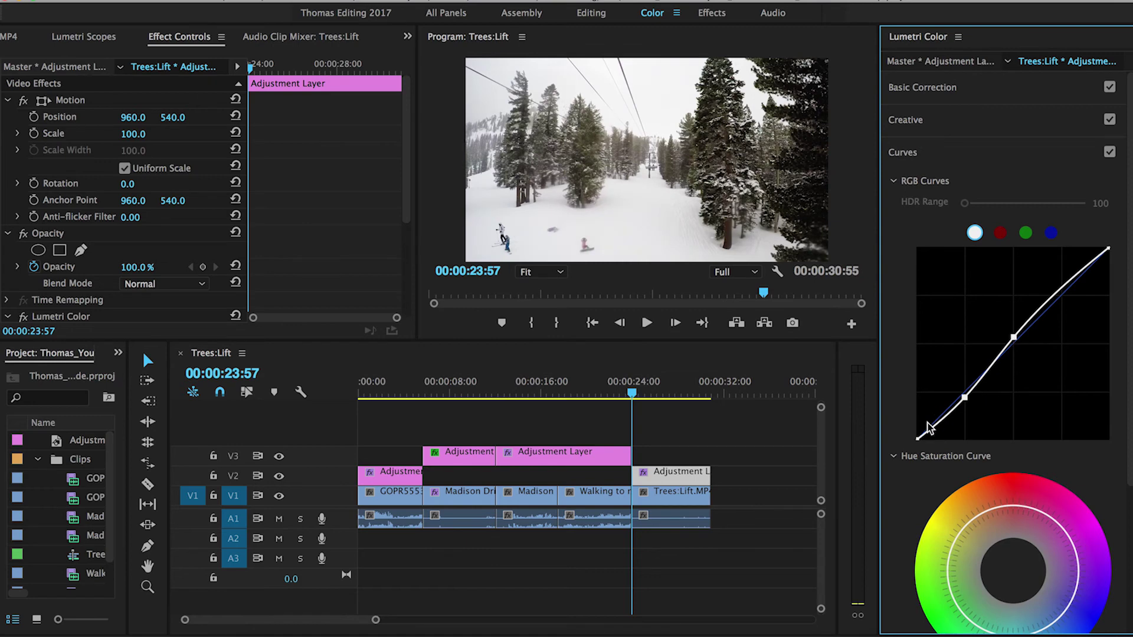
drag(918, 438, 917, 431)
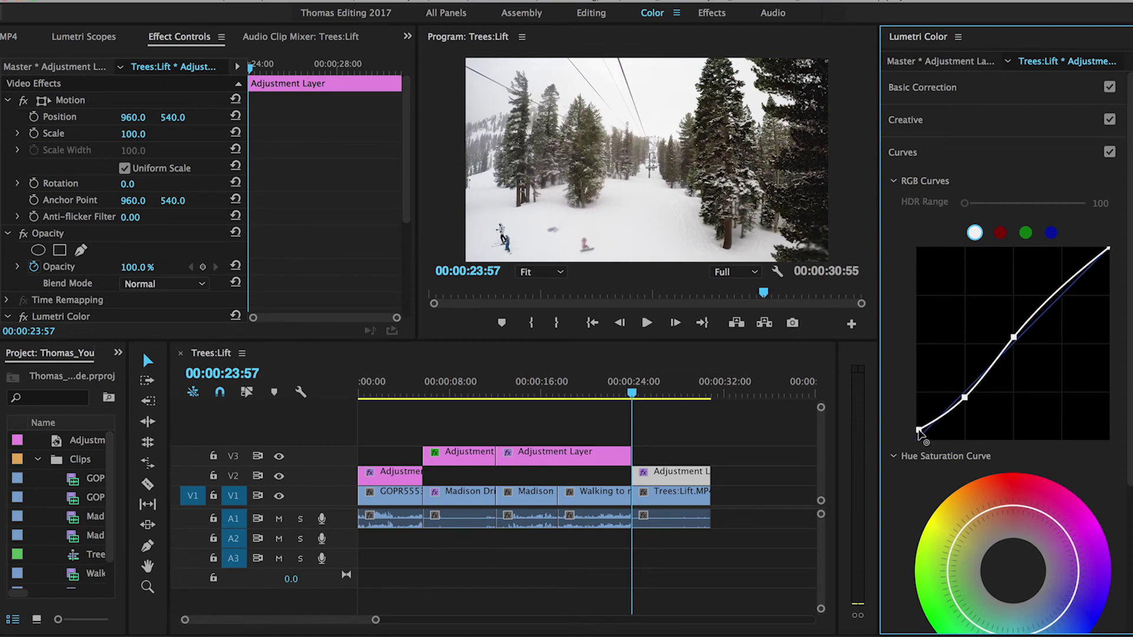
scroll(1067, 259, down, 3)
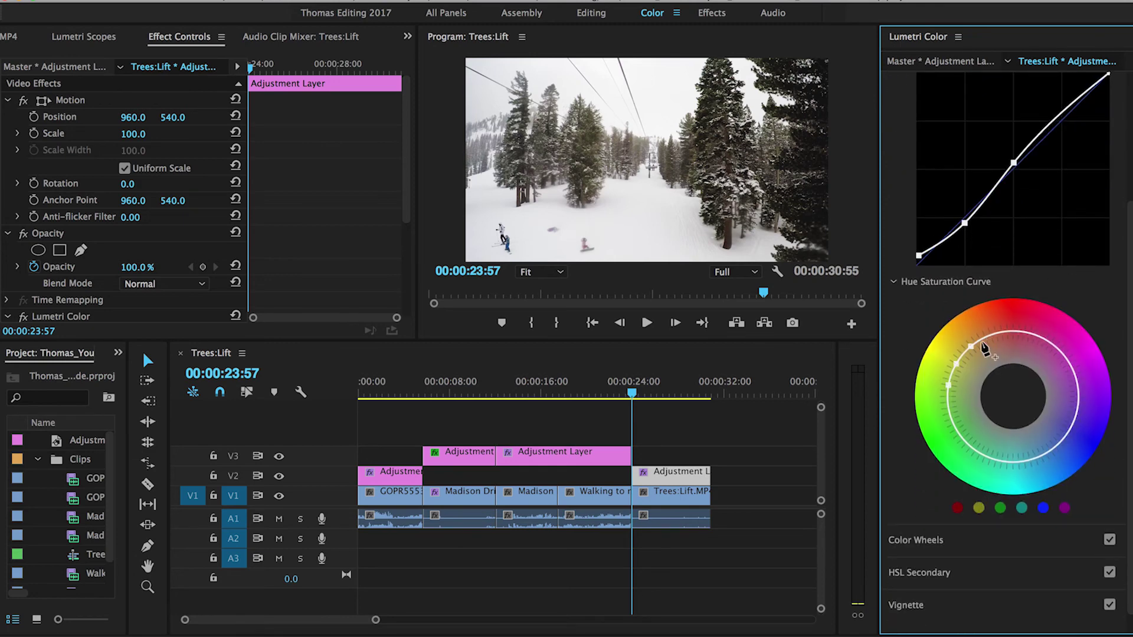
click(969, 348)
drag(968, 345, 966, 332)
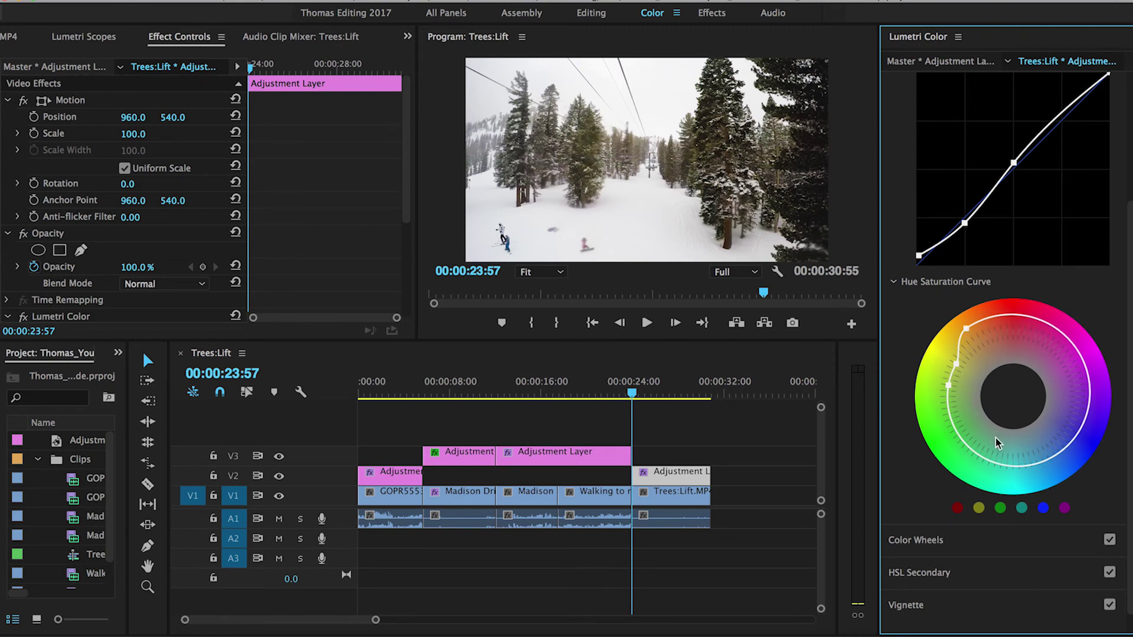
mouse_move(968, 452)
mouse_down()
mouse_move(968, 436)
mouse_move(958, 445)
mouse_move(979, 429)
mouse_move(954, 444)
mouse_move(961, 436)
mouse_up()
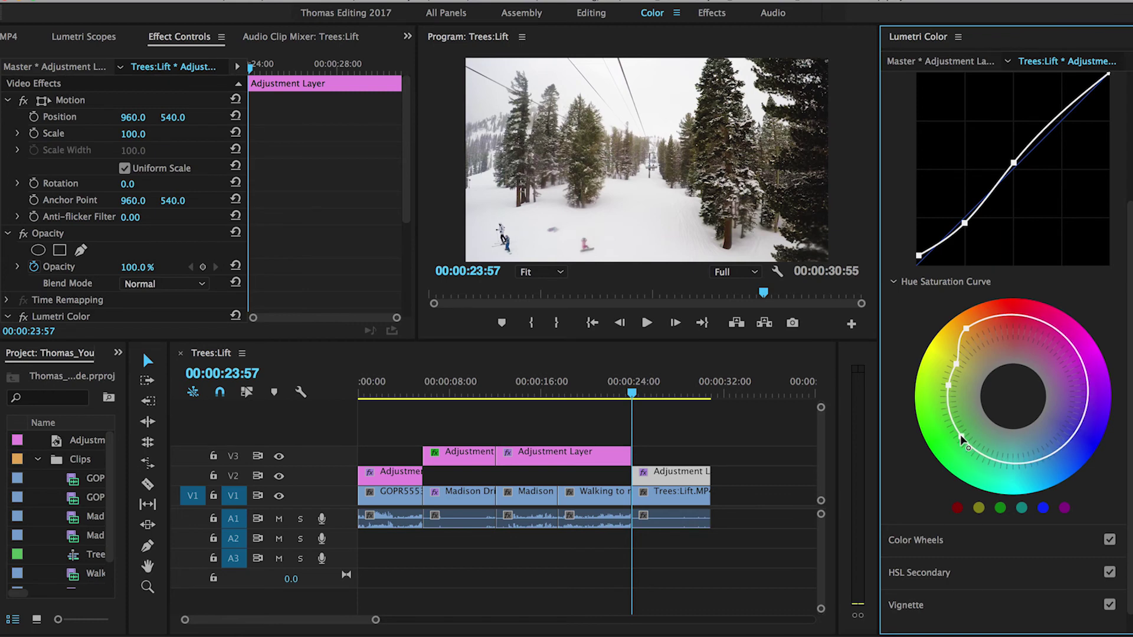
click(1076, 436)
drag(1075, 443, 1103, 432)
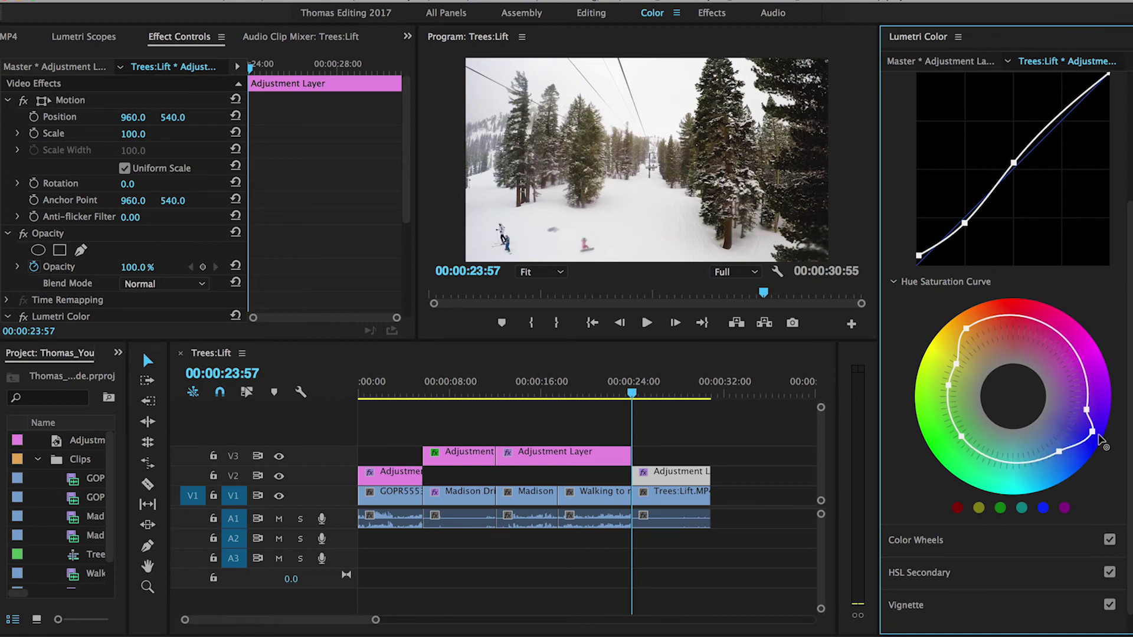
- Slightly darken the shadows of the Trees:Lift grade in the Color Wheels
click(916, 539)
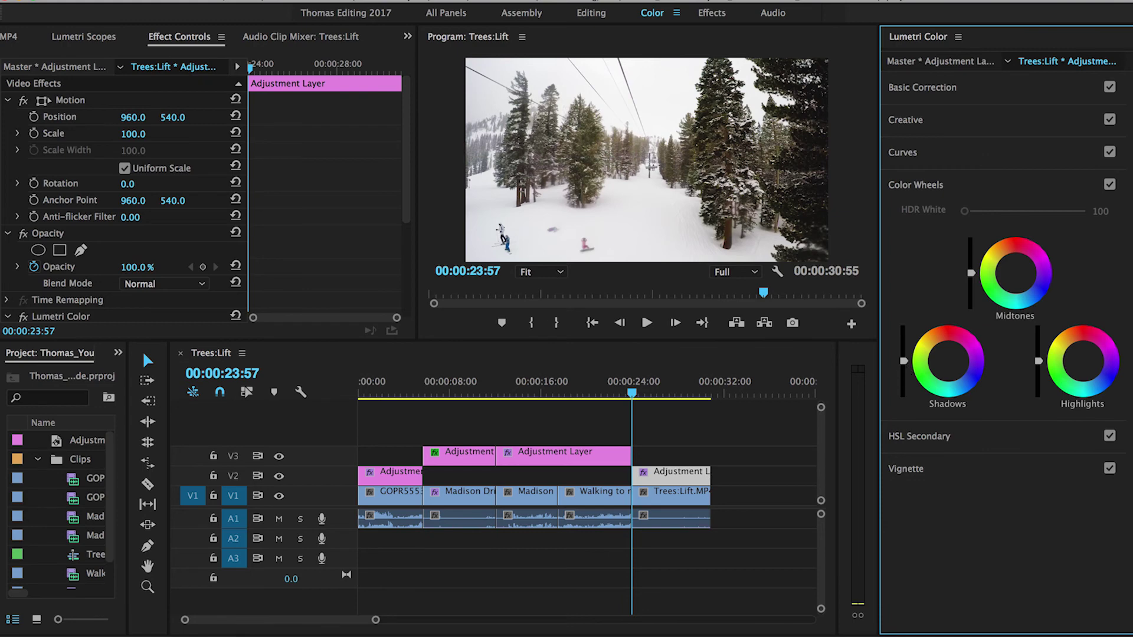
drag(903, 364, 903, 371)
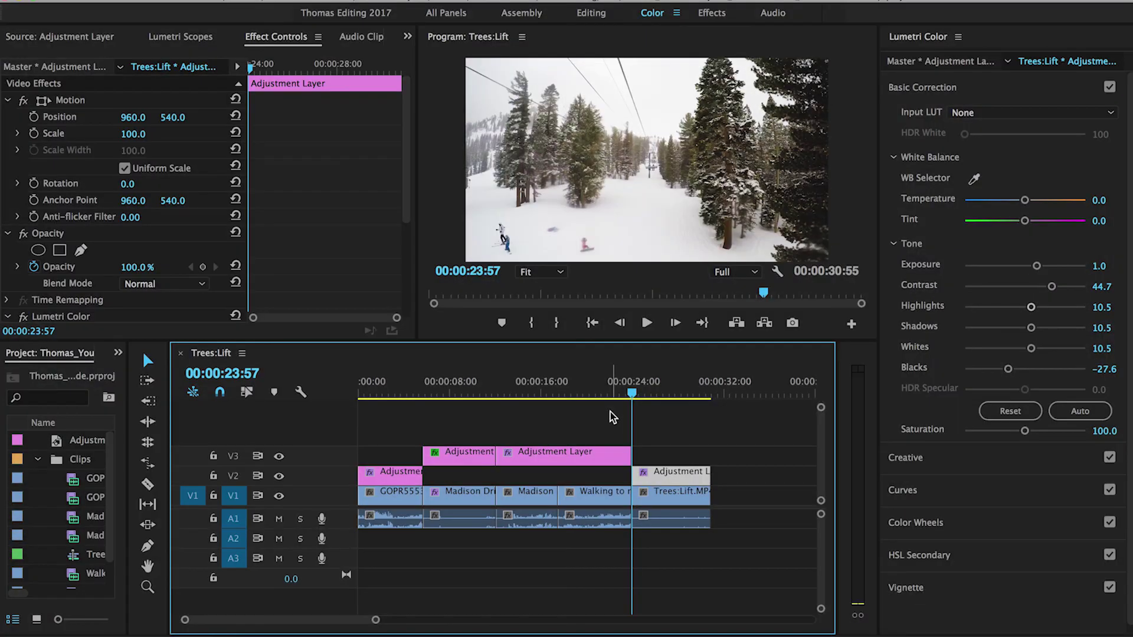
- Save the adjustment layer's Lumetri Color effect as a Scale-type preset, named with the creator's first name followed by "Snow Preset"
click(65, 317)
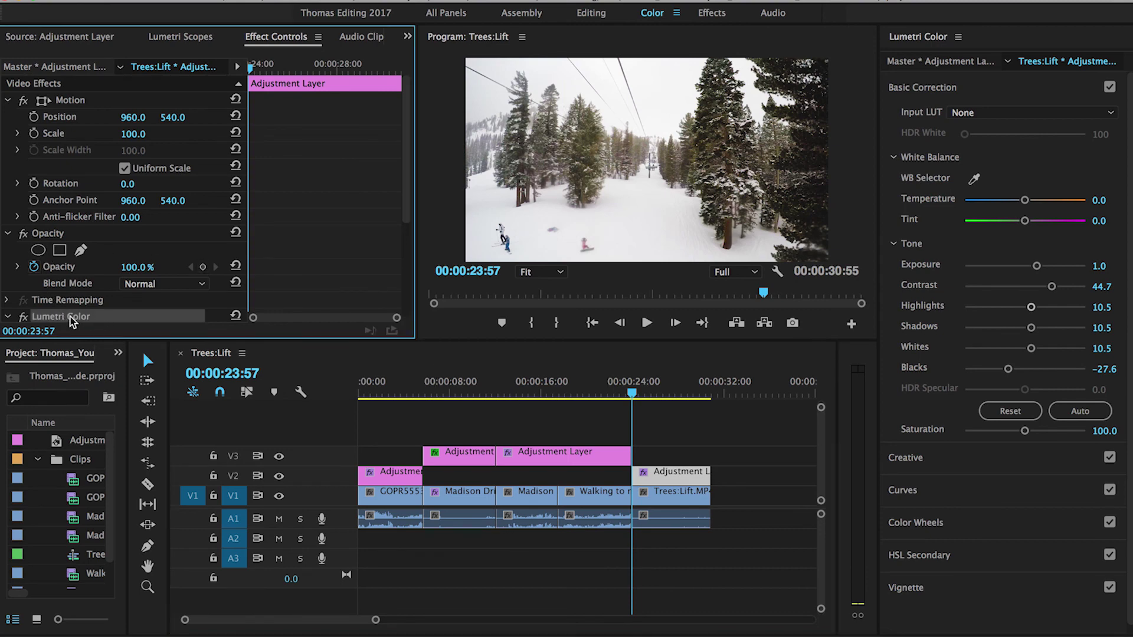
right_click(70, 320)
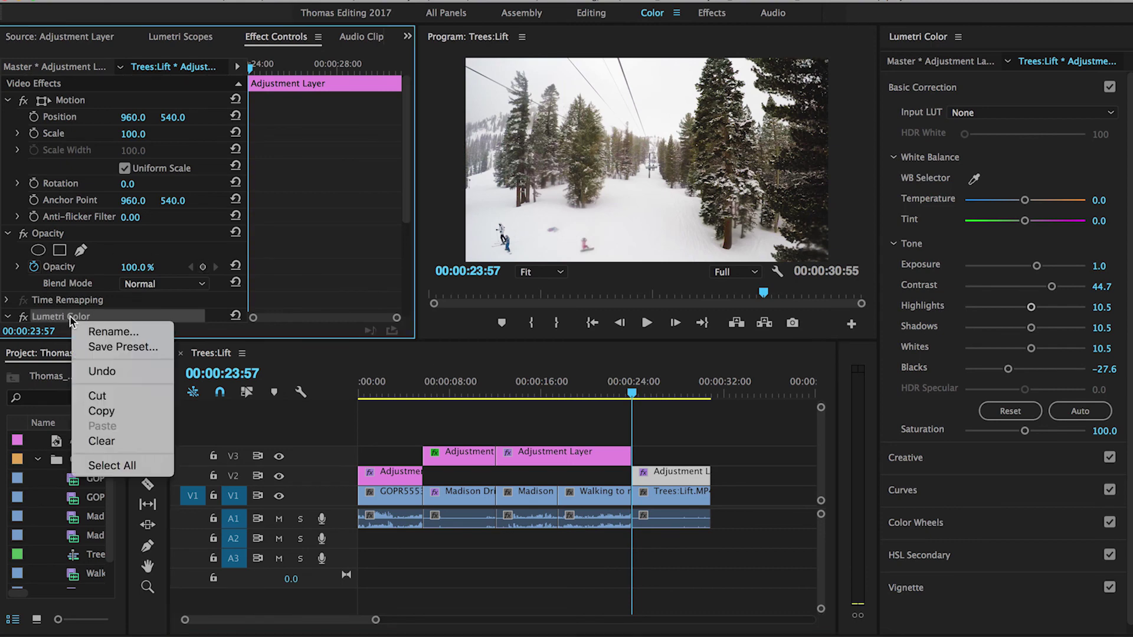
click(108, 352)
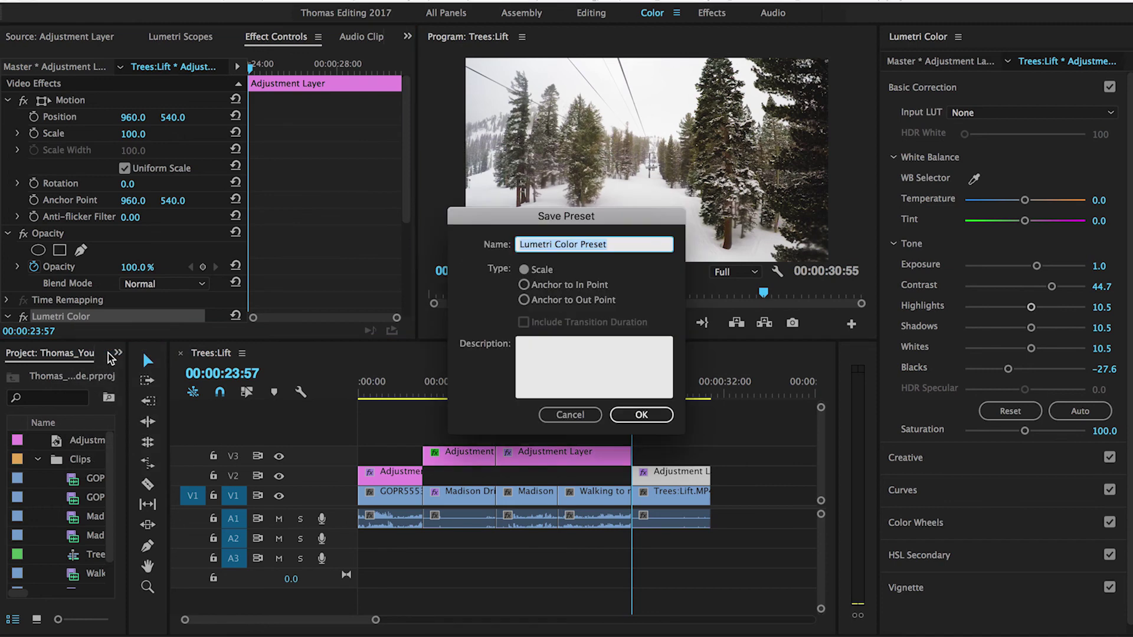
text(Thomas)
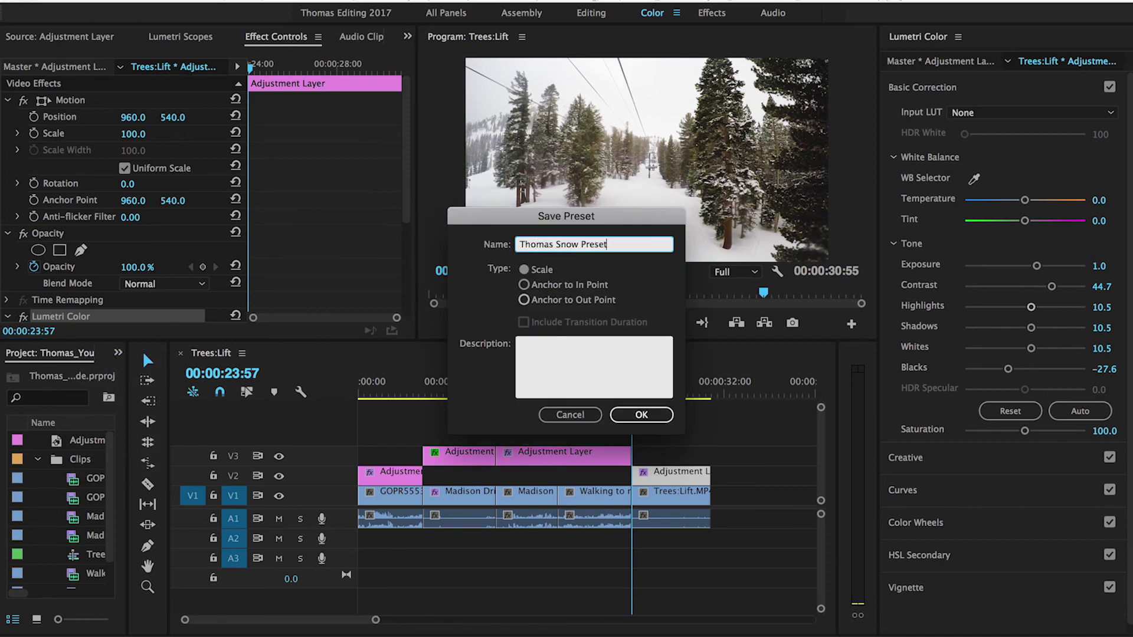
key(Return)
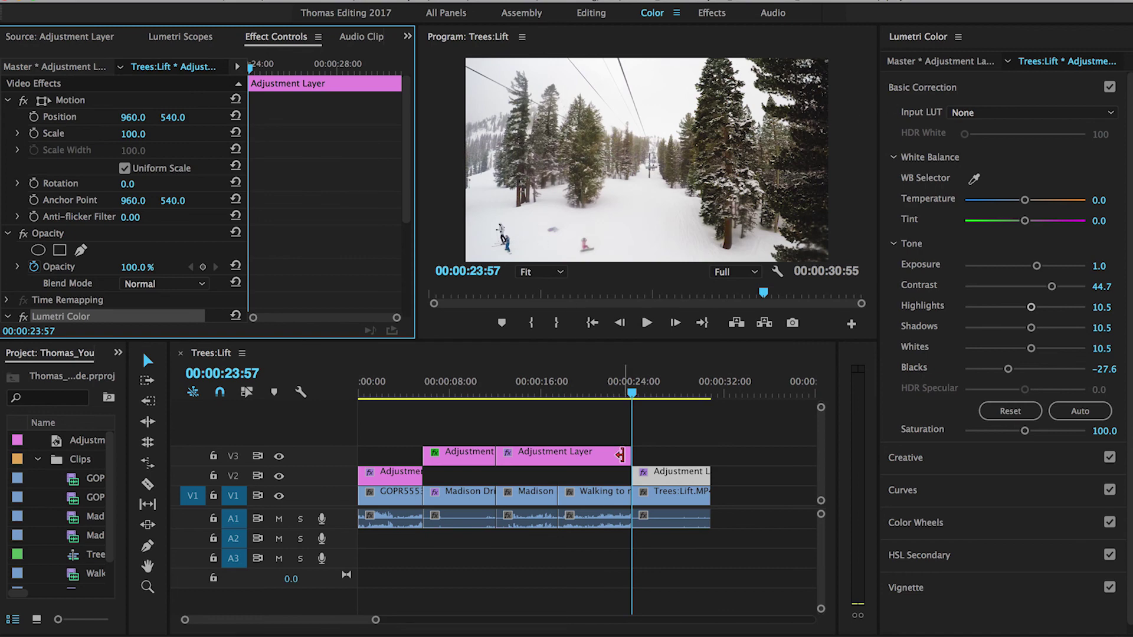
- Delete the Lumetri Color effect from the Trees:Lift clip's adjustment layer
click(56, 330)
click(45, 320)
key(Delete)
- Switch to the Editing workspace and apply the saved snow preset from the effect presets to the Trees:Lift clip's adjustment layer
click(407, 36)
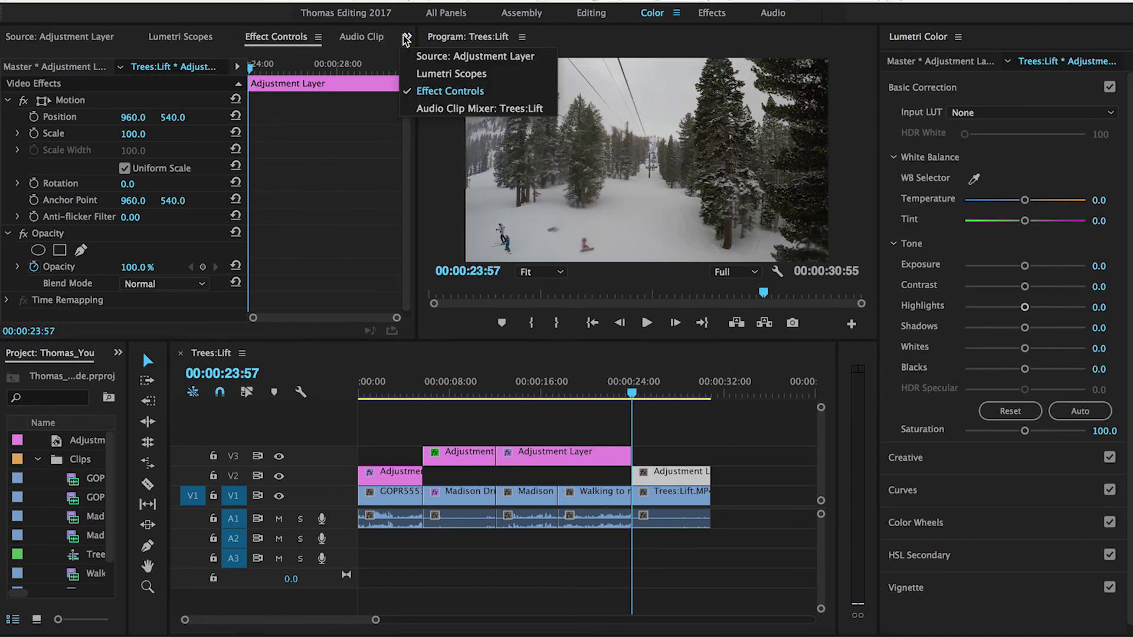
click(407, 36)
click(580, 13)
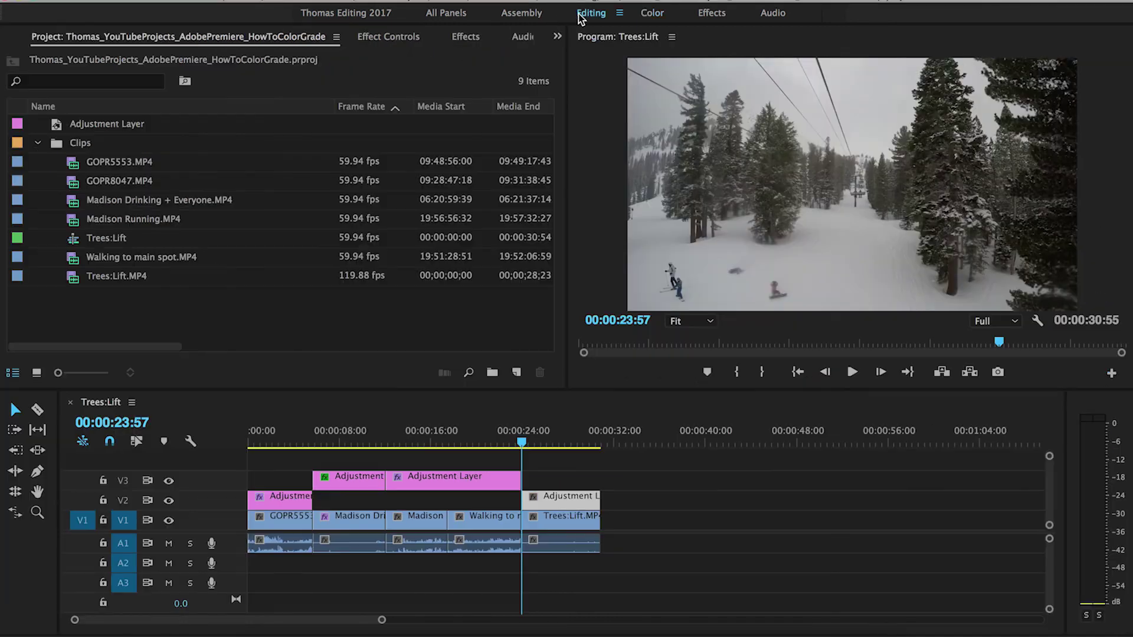
click(459, 39)
click(62, 95)
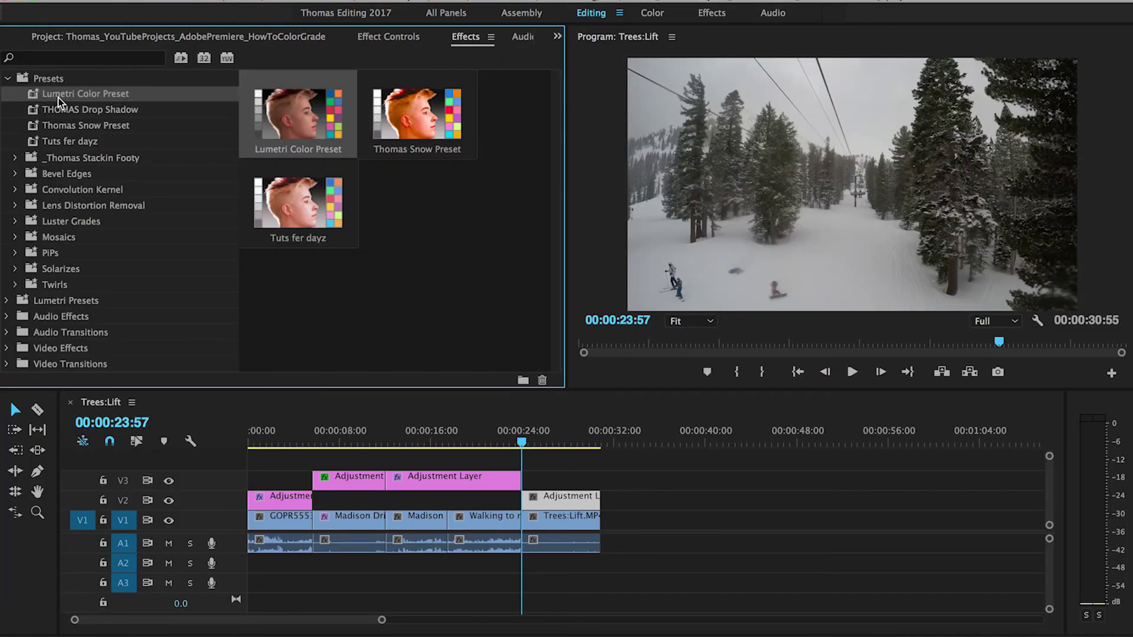
click(65, 126)
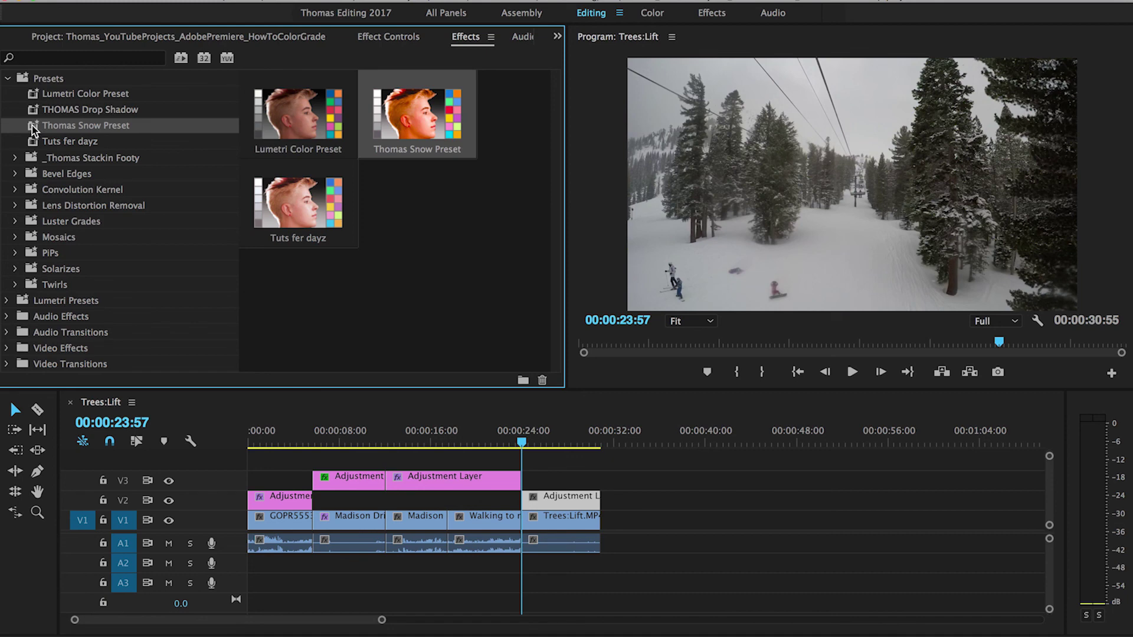
drag(32, 125, 556, 505)
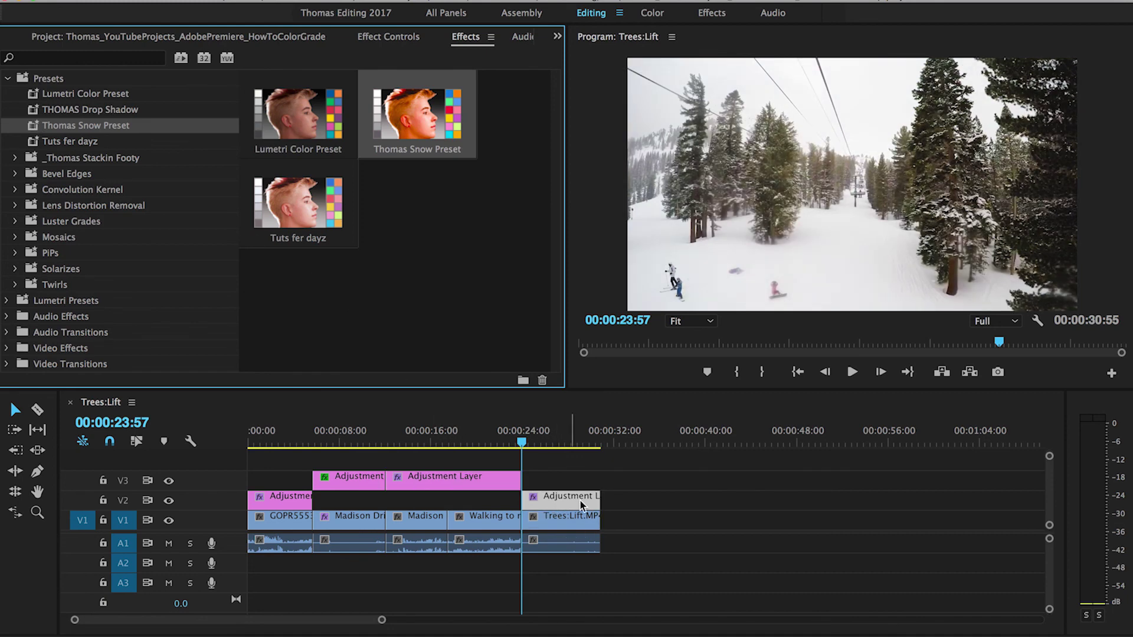